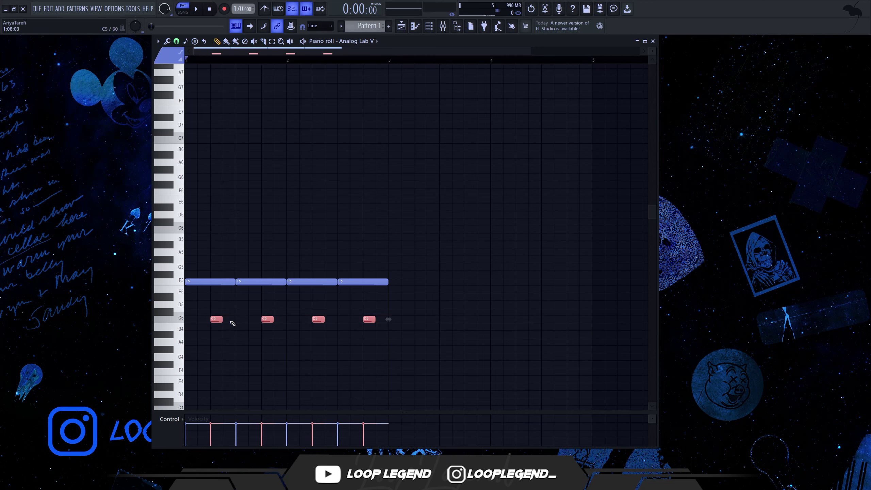
Deselect the C5 notes and place a two-beat F4 note at the start of the pattern.
key(space)
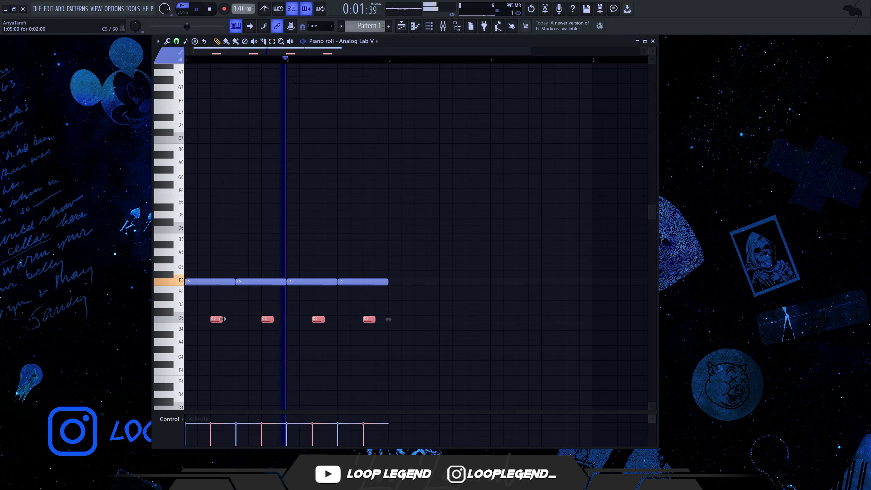
key(ctrl+d)
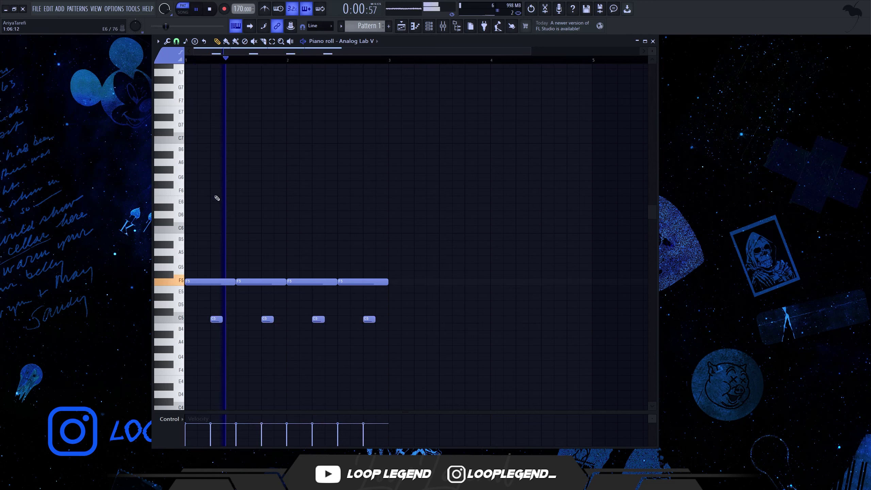
key(F6)
key(F6)
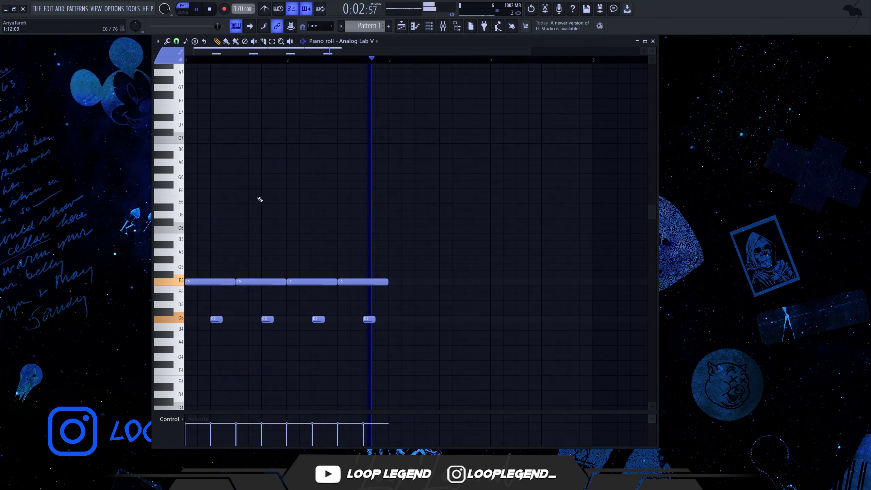
scroll(250, 202, down, 3)
key(space)
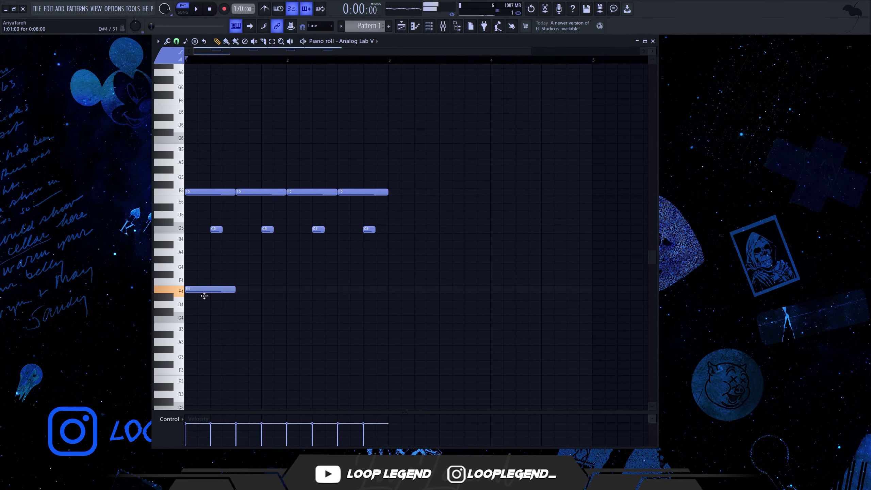
Add a high melody across the two bars: two C#6 notes, two C6 notes and an ending A#5 note.
scroll(208, 282, up, 4)
key(space)
click(232, 244)
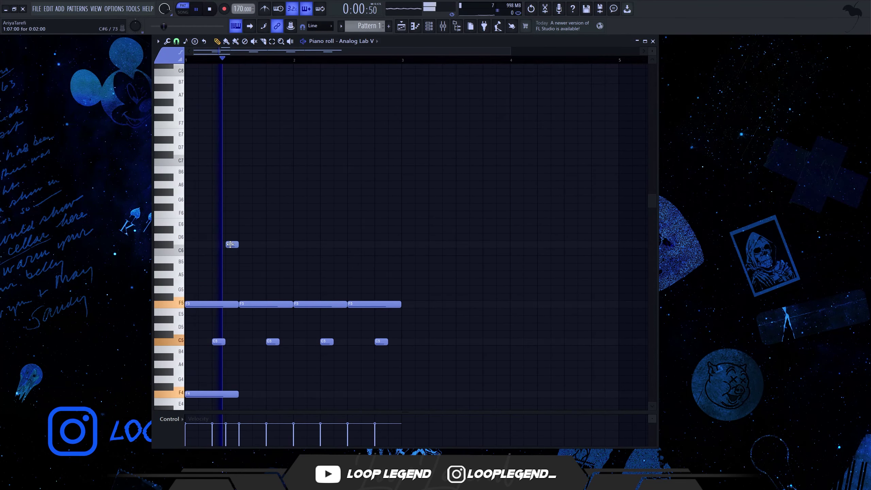
click(287, 244)
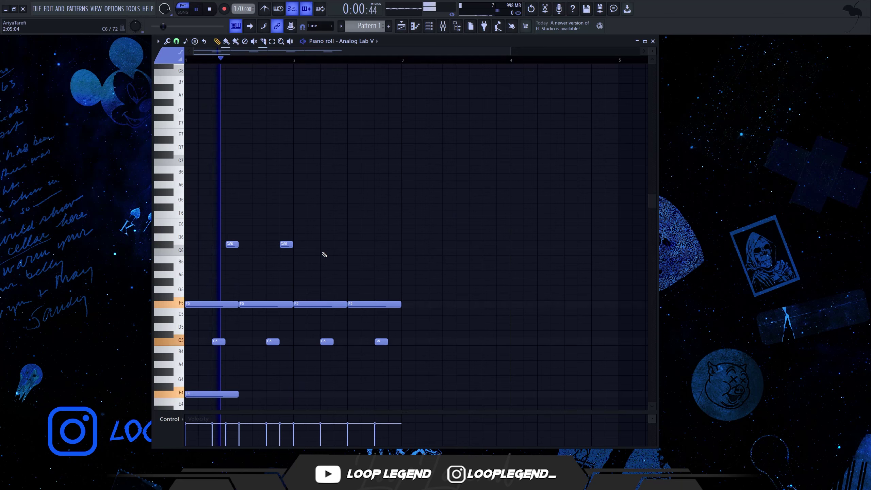
click(324, 252)
click(364, 252)
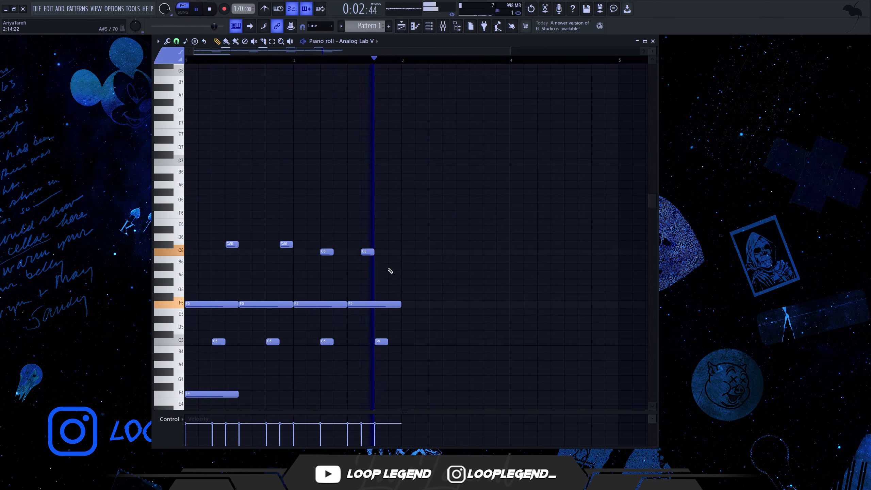
click(391, 267)
Delete the final A#5 note and duplicate the two-bar pattern into bars 3 and 4.
scroll(377, 261, down, 3)
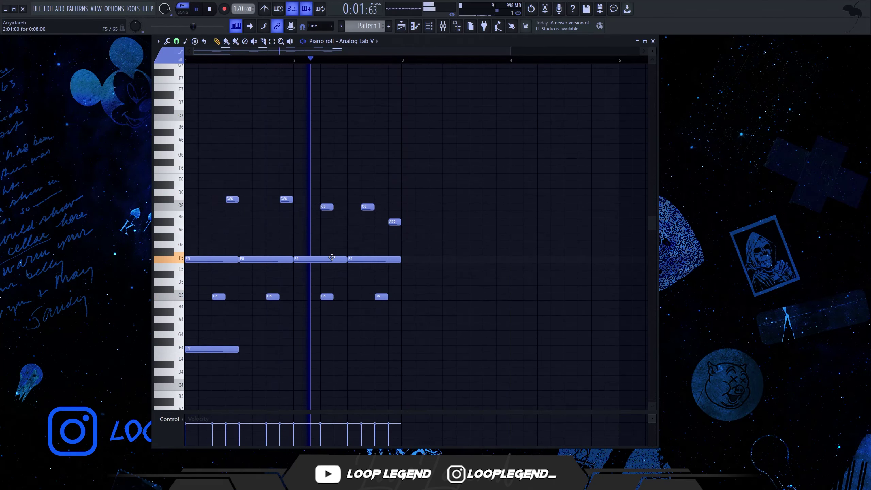
scroll(354, 212, down, 2)
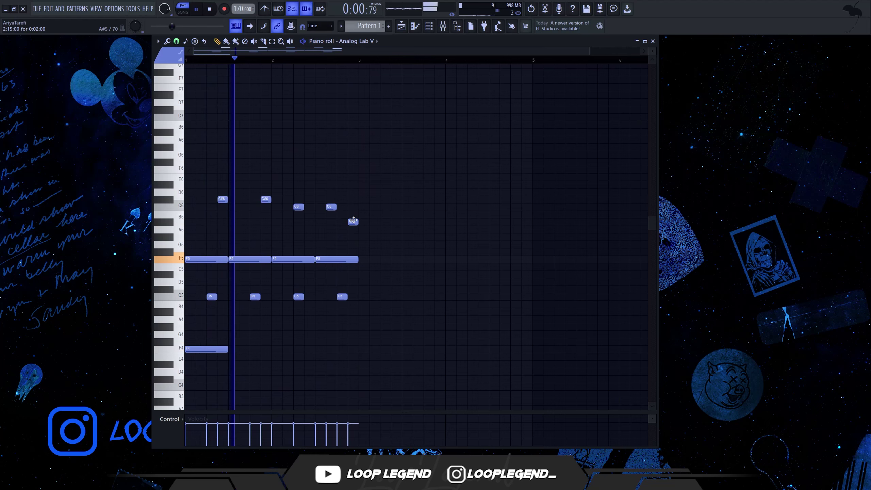
right_click(354, 222)
key(ctrl+b)
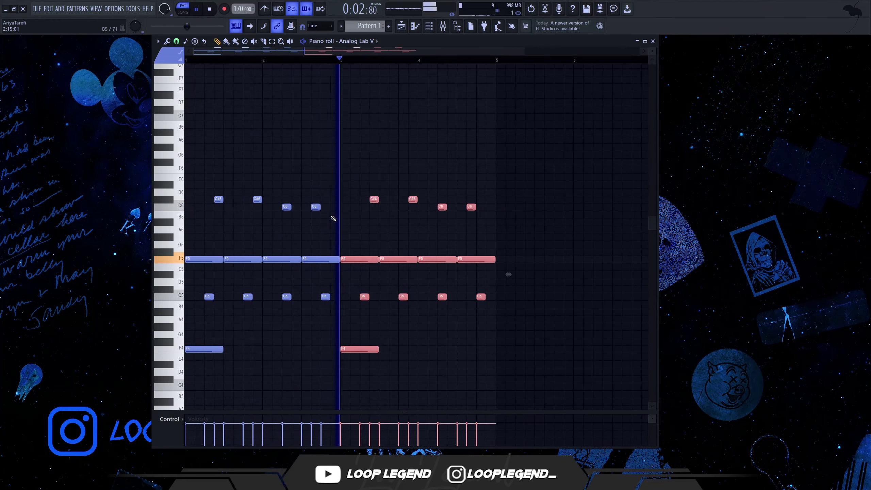
key(ctrl+d)
key(space)
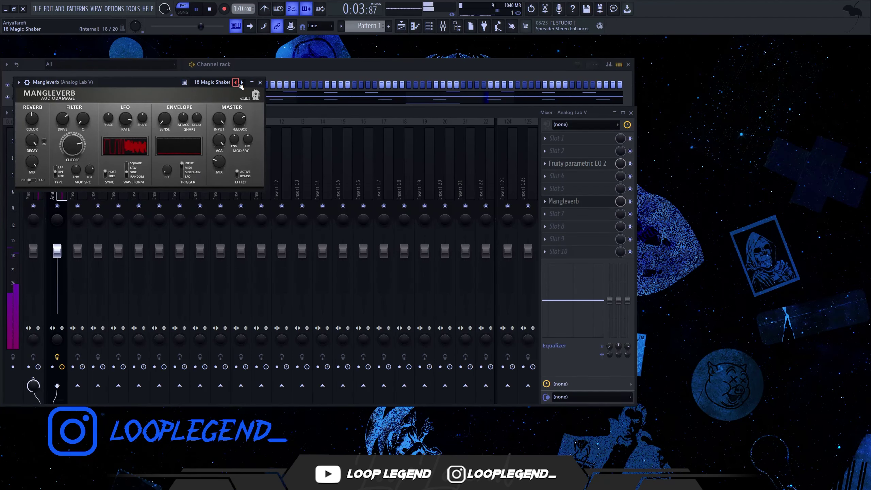
Close the Mangleverb window and load Fruity Peak Controller into slot 8 of the Analog Lab V mixer track.
click(612, 202)
right_click(620, 203)
click(473, 70)
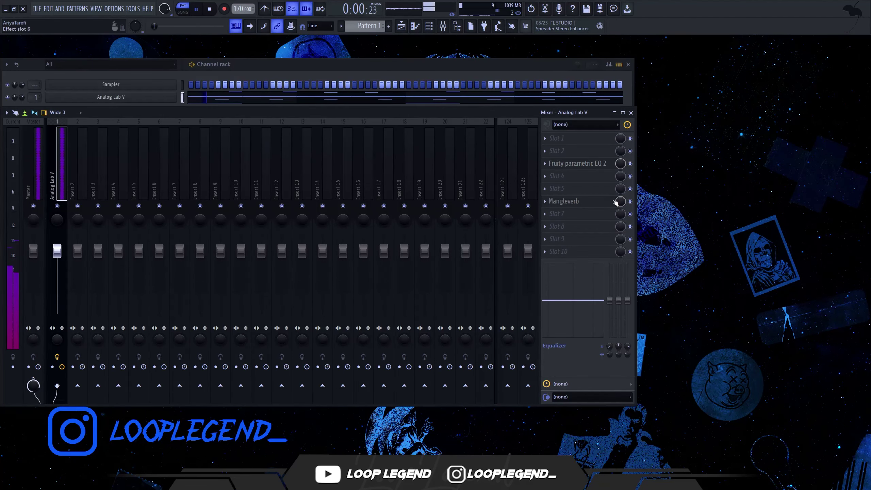
click(619, 203)
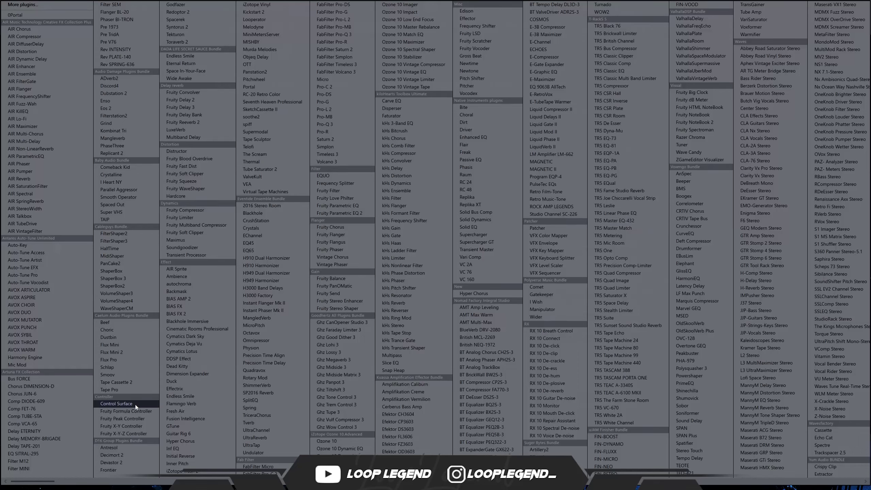
click(136, 418)
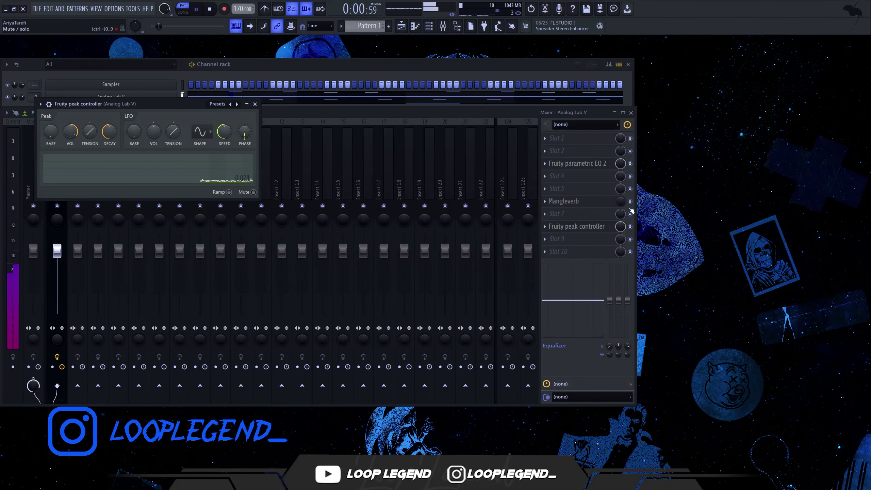
Link Mangleverb's mix level to Peak ctrl - LFO and adjust the controller's LFO base, volume and speed.
right_click(620, 202)
click(645, 280)
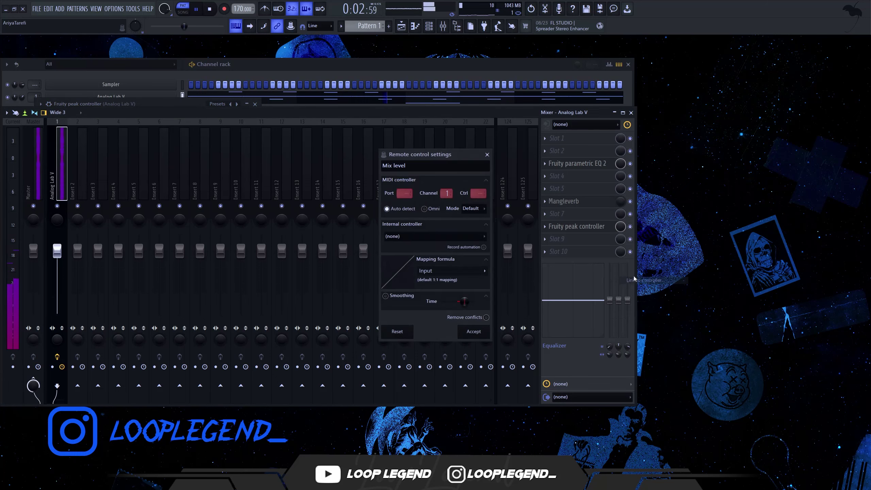
click(479, 237)
click(429, 280)
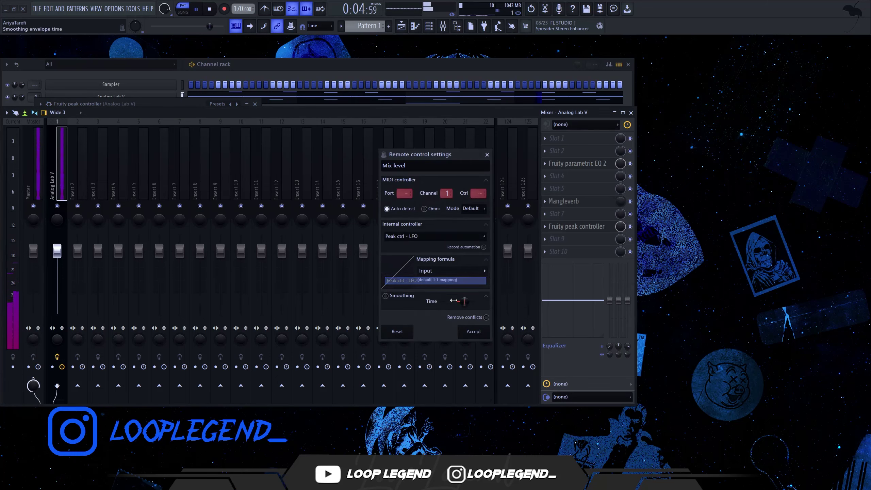
click(473, 331)
click(614, 228)
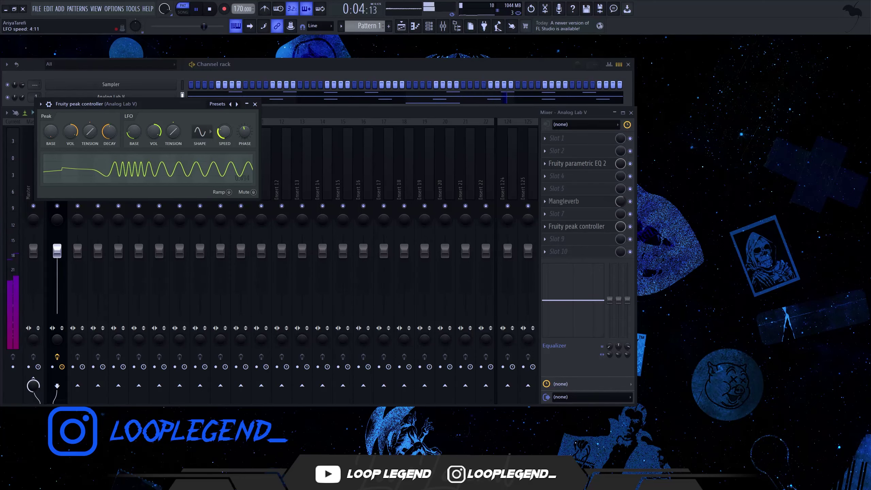
click(255, 104)
Load ShaperBox2 into slot 9 and shape its Time curve to slope down over the last quarter of the bar.
click(557, 239)
click(561, 245)
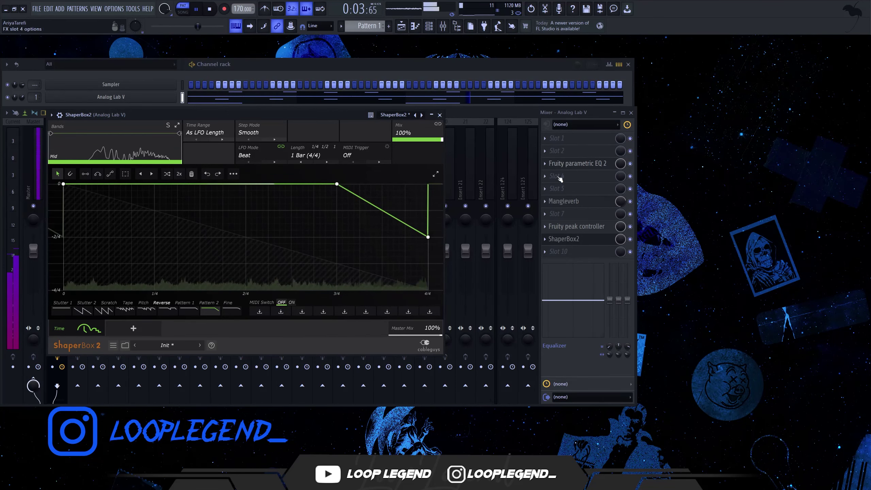
click(558, 240)
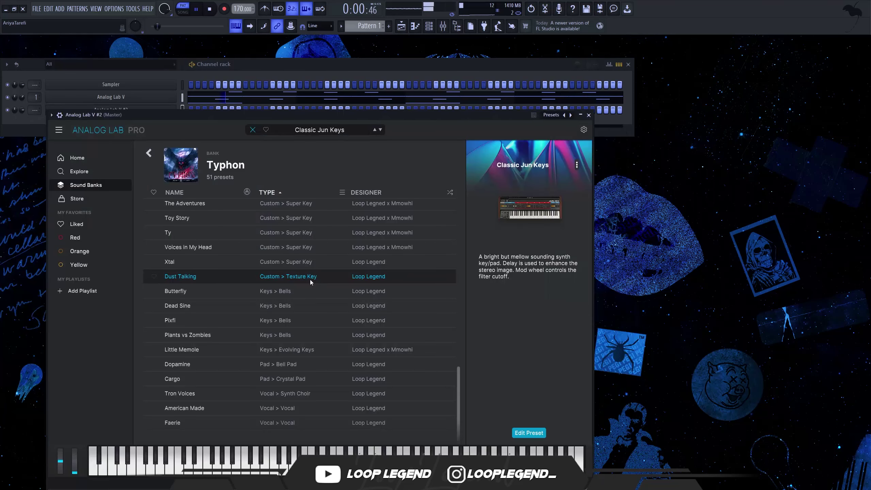
Pick a preset from the Typhon bank in the second Analog Lab V and set the piano roll snap to 1/3 beat.
click(301, 286)
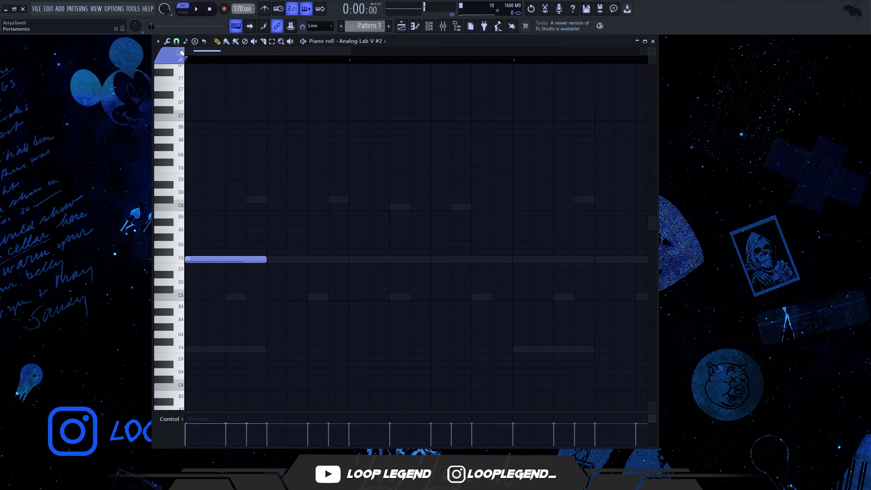
click(176, 41)
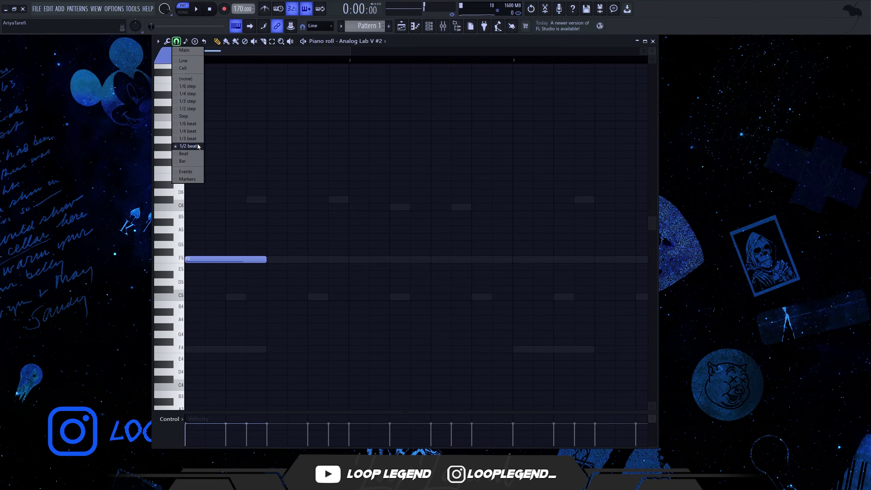
click(188, 139)
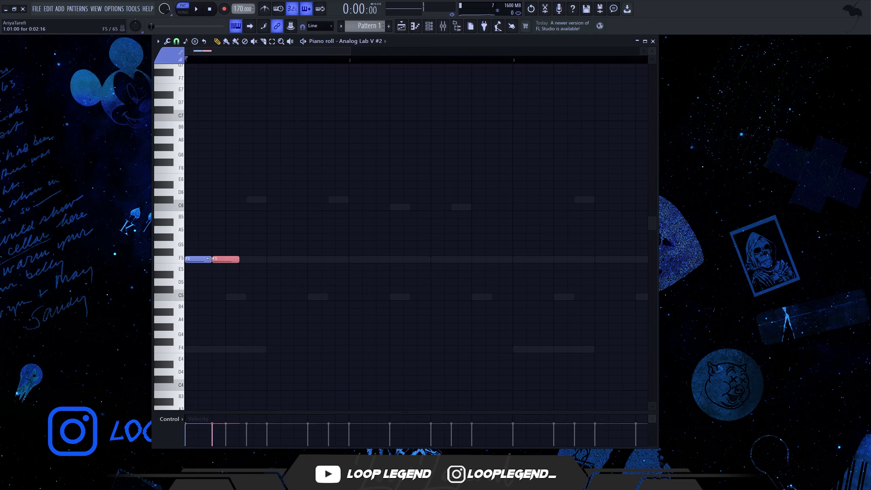
Build three equal chords of F5, G5, A#5 and C6 over the first two beats and duplicate them to fill bar 1.
ctrl+drag(295, 196, 178, 221)
key(space)
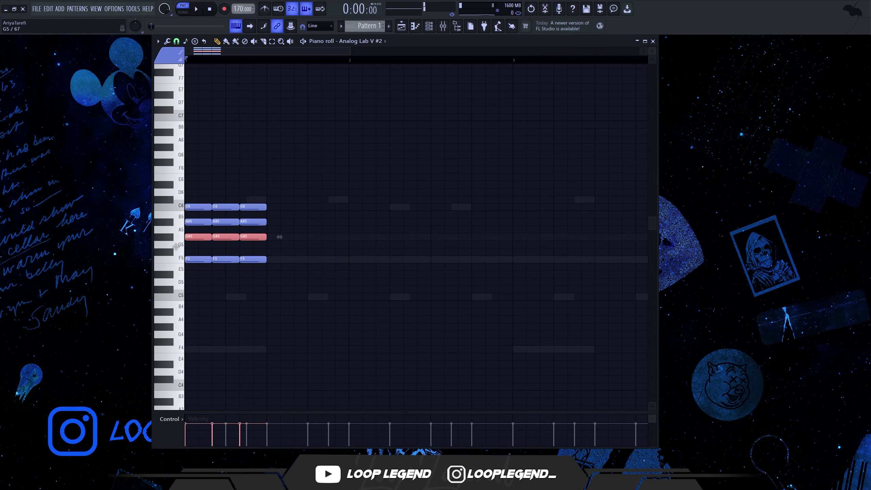
key(space)
key(ctrl+a)
key(ctrl+b)
scroll(290, 265, down, 4)
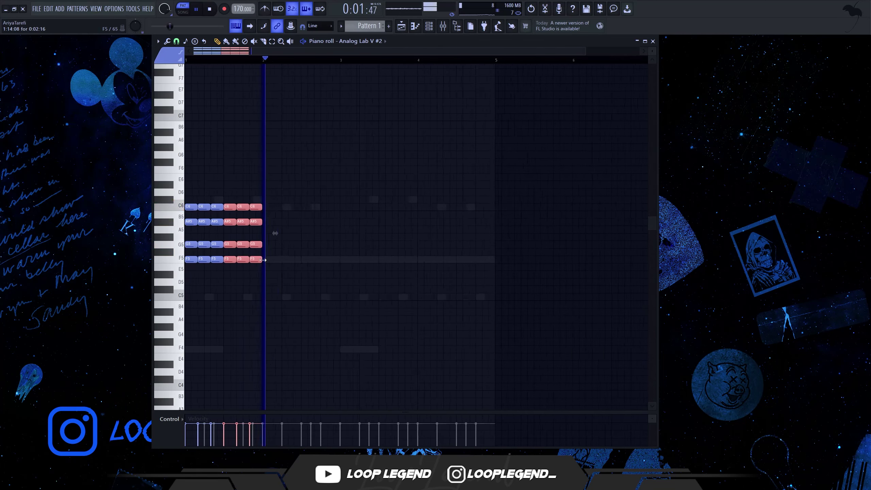
key(ctrl+b)
key(ctrl+b)
key(ctrl+b)
key(ctrl+b)
drag(443, 300, 250, 182)
key(Delete)
key(space)
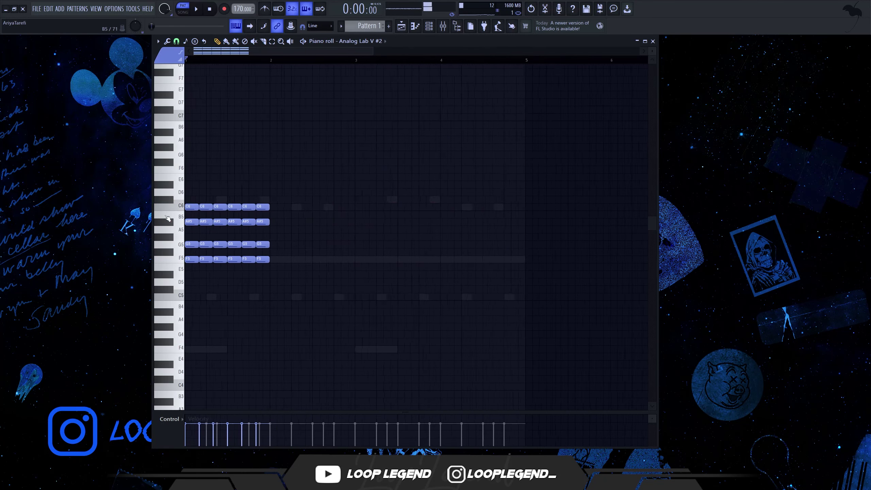
Raise the last three G5 notes to G#5 and duplicate the whole bar of chords into bar 2.
scroll(272, 244, up, 2)
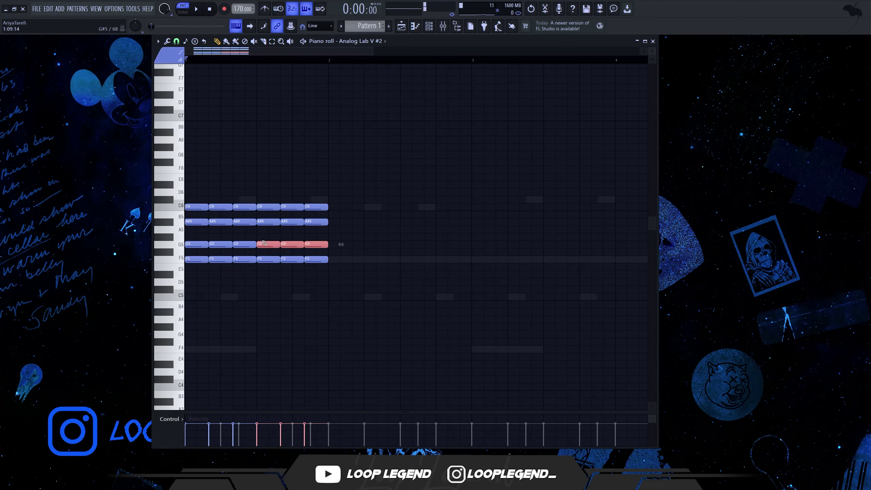
drag(263, 243, 264, 236)
key(space)
key(ctrl+a)
key(ctrl+b)
scroll(218, 231, down, 1)
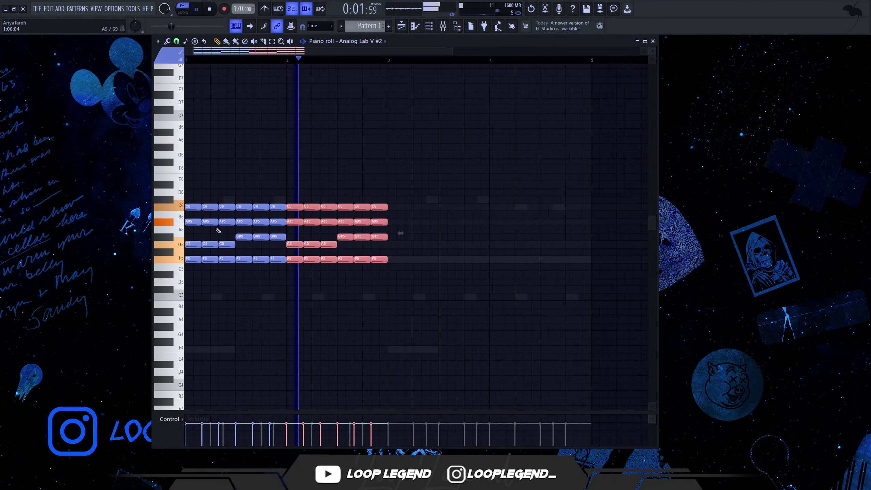
Move the entire A#5 row of notes to C#5 and play back the chords.
ctrl+click(179, 222)
key(space)
drag(189, 220, 183, 197)
key(ctrl+Down)
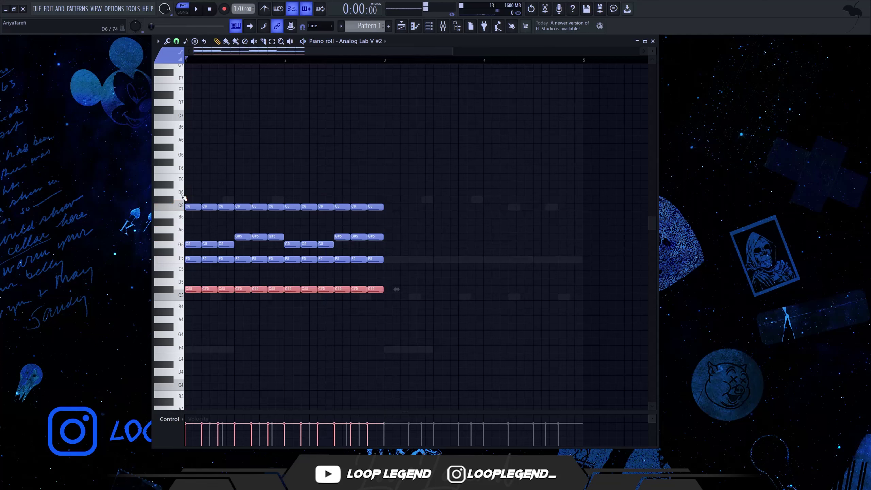
key(space)
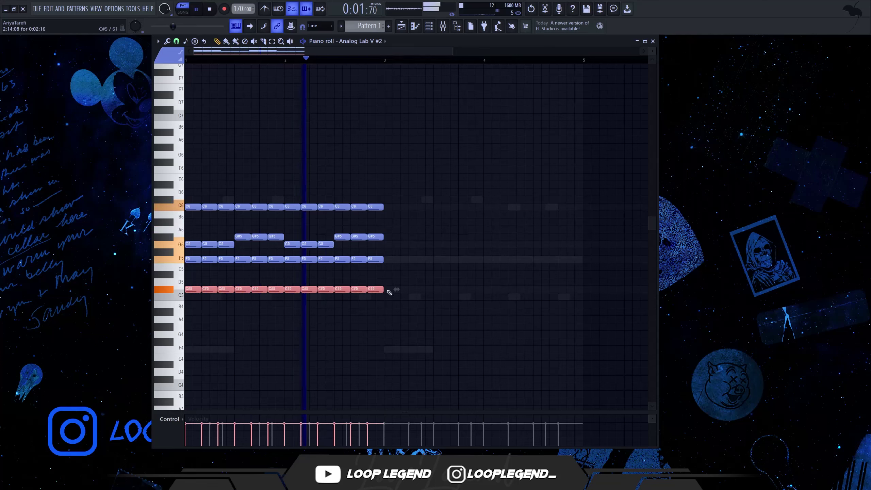
Stretch all the chords to twice their length and delete the notes that fall beyond bar 2.
key(space)
key(ctrl+a)
drag(395, 249, 595, 252)
drag(596, 166, 405, 345)
key(Delete)
key(space)
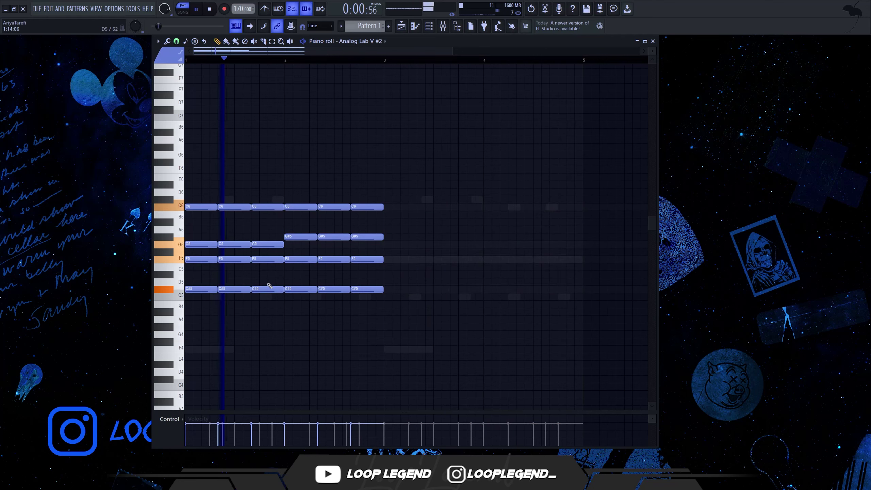
Duplicate the two bars of chords into bars 3 and 4, and strum them all by raising the Strumizer's start time strength.
key(ctrl+b)
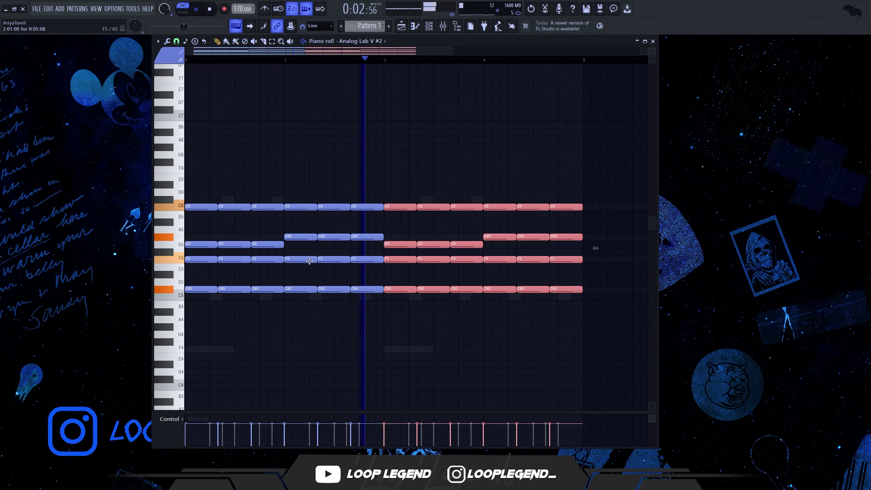
key(space)
key(ctrl+d)
key(alt+s)
drag(404, 239, 405, 220)
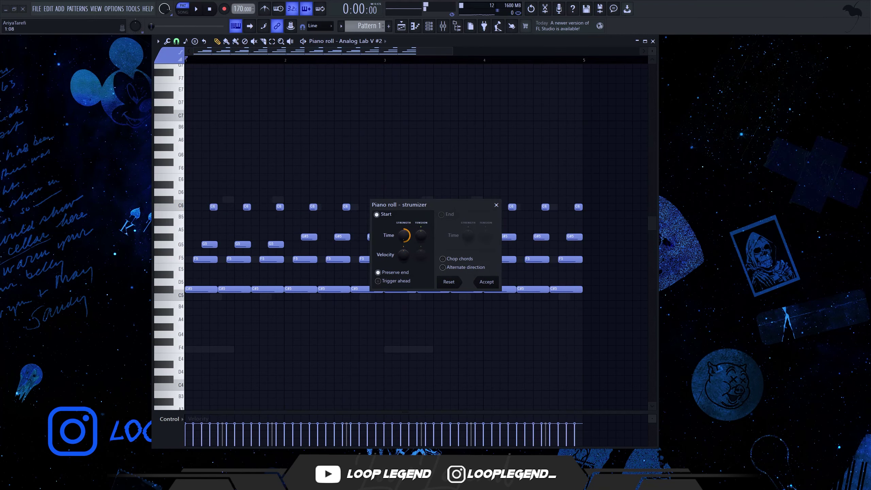
key(space)
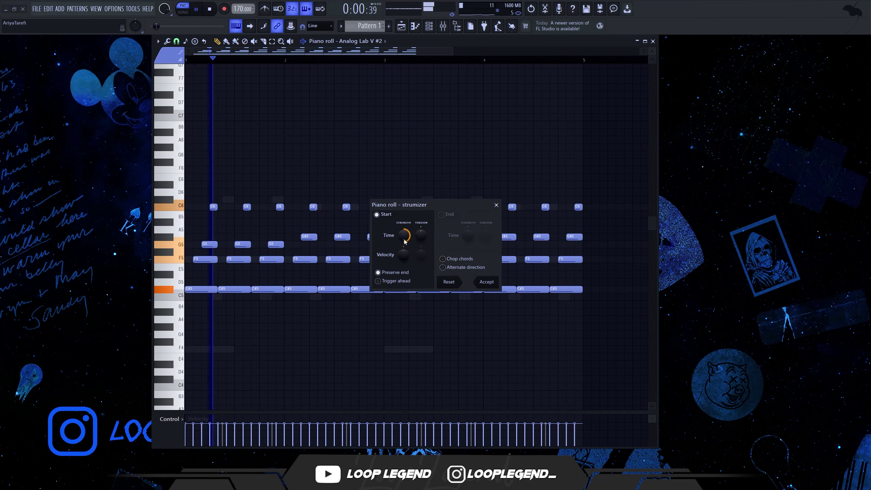
click(486, 282)
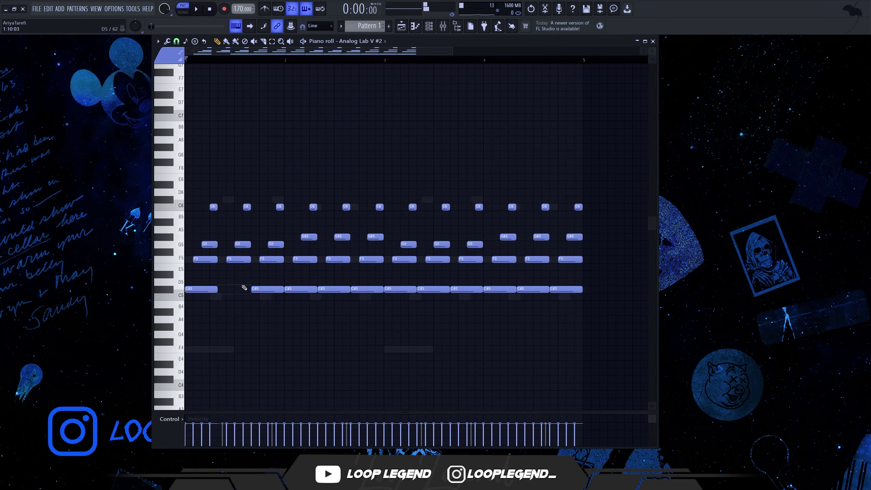
Delete every second C#5 note across the four bars of chords while the pattern plays.
key(space)
right_click(301, 289)
right_click(367, 289)
right_click(434, 289)
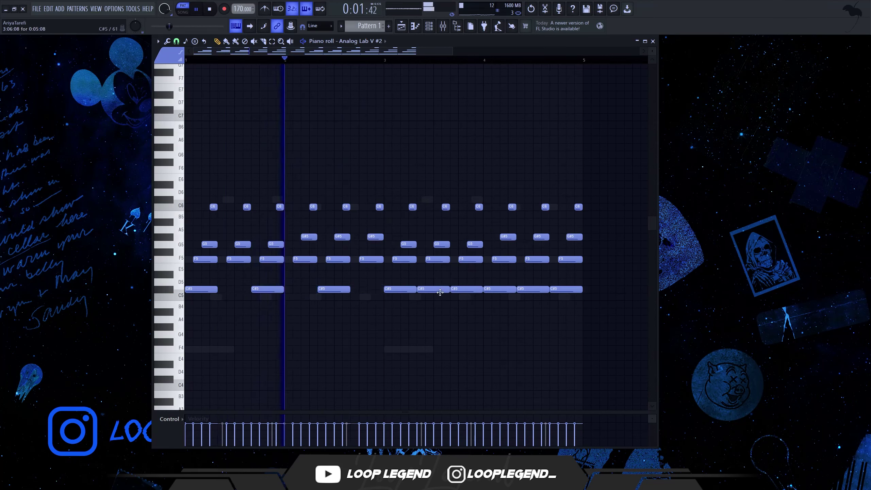
right_click(496, 288)
right_click(555, 289)
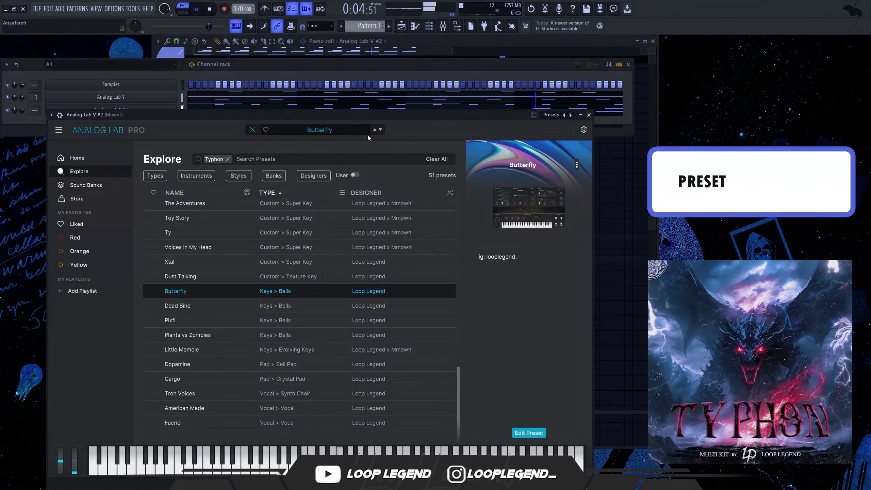
Load the Dead Sine preset in Analog Lab V #2 and route the channel to its own mixer track.
click(381, 130)
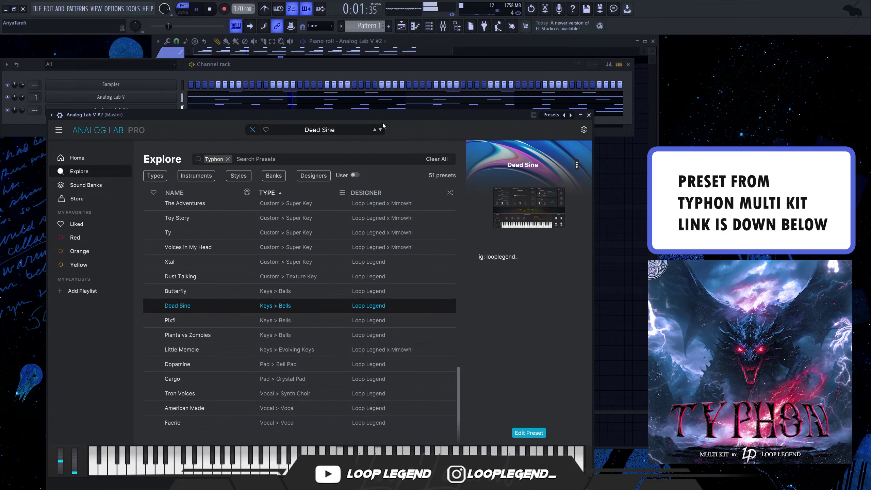
click(588, 115)
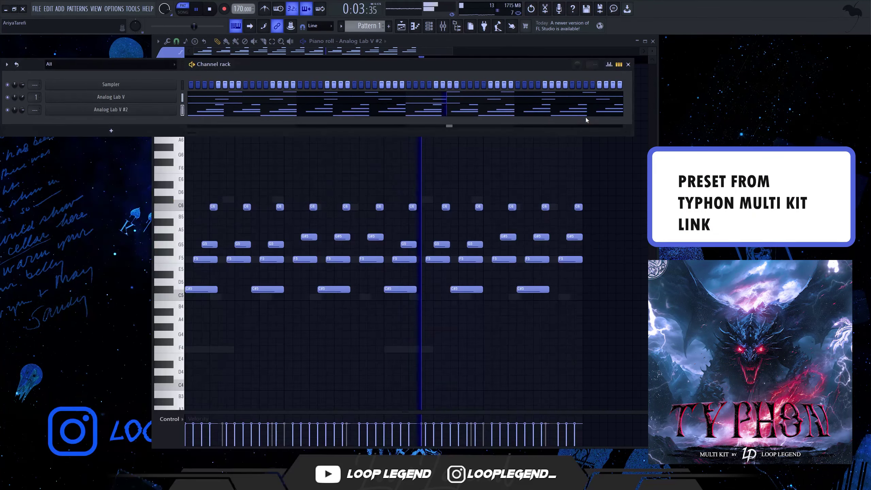
key(ctrl+l)
click(564, 175)
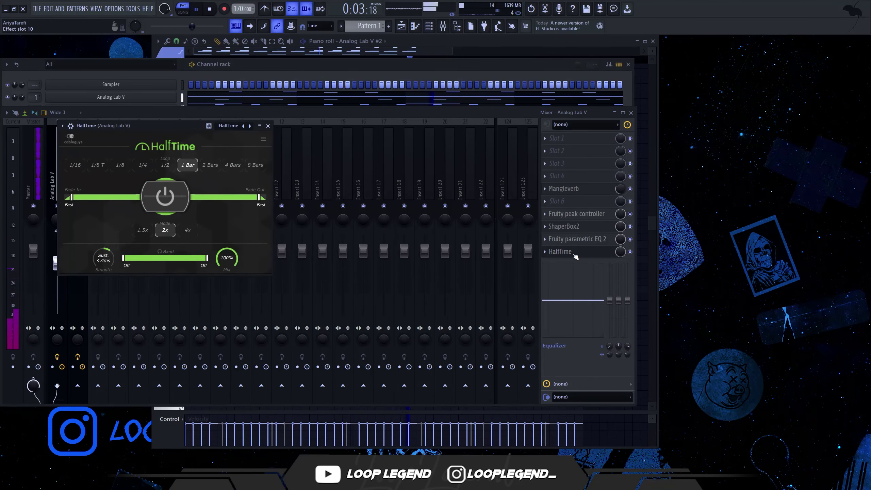
drag(575, 255, 574, 241)
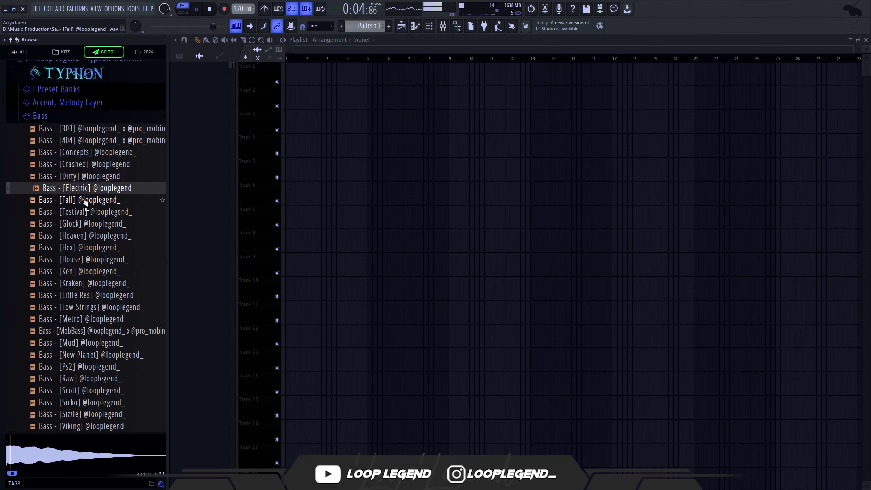
Audition the Fall, Dirty and Crashed bass samples and load Bass - [Crashed] into a new channel.
click(86, 200)
click(88, 176)
click(92, 165)
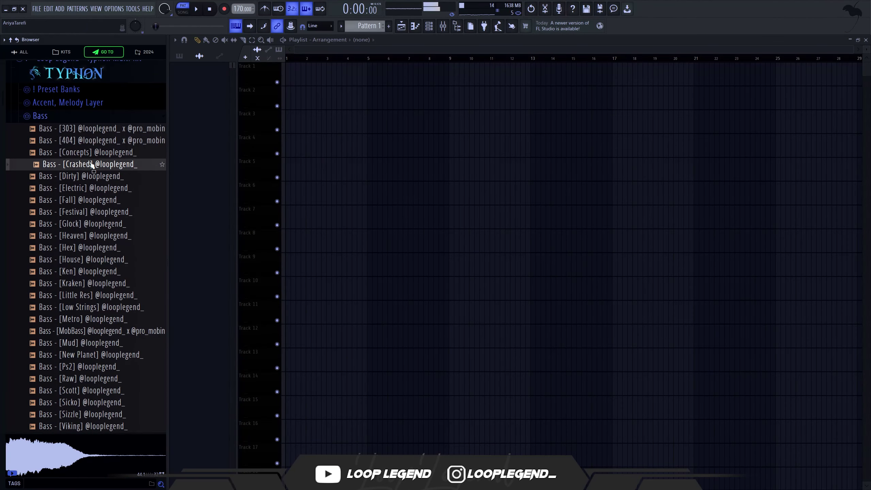
right_click(90, 163)
click(113, 167)
Draw an F5 bass note spanning bars 1 and 2 in the piano roll of the Crashed bass.
click(429, 26)
click(361, 122)
key(F7)
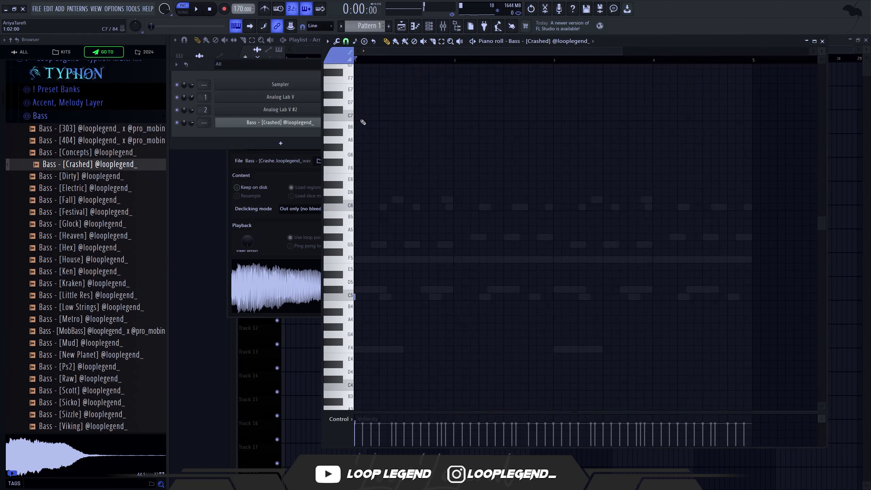
click(559, 88)
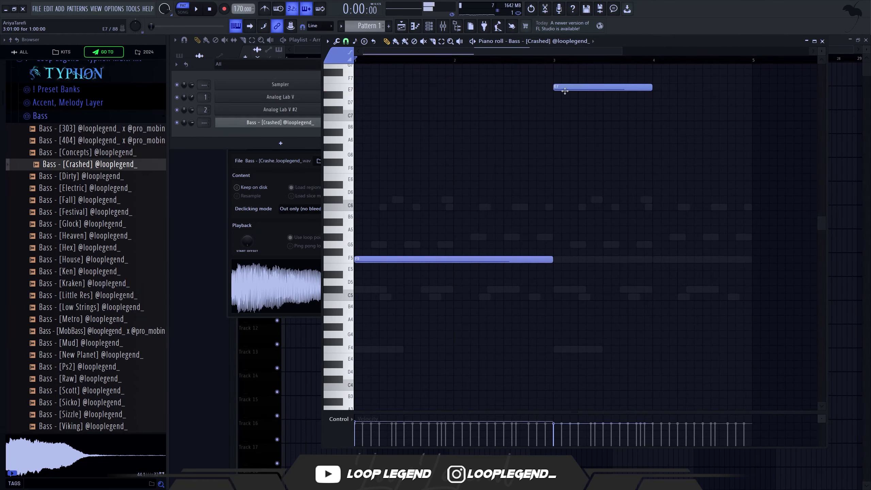
scroll(475, 118, down, 2)
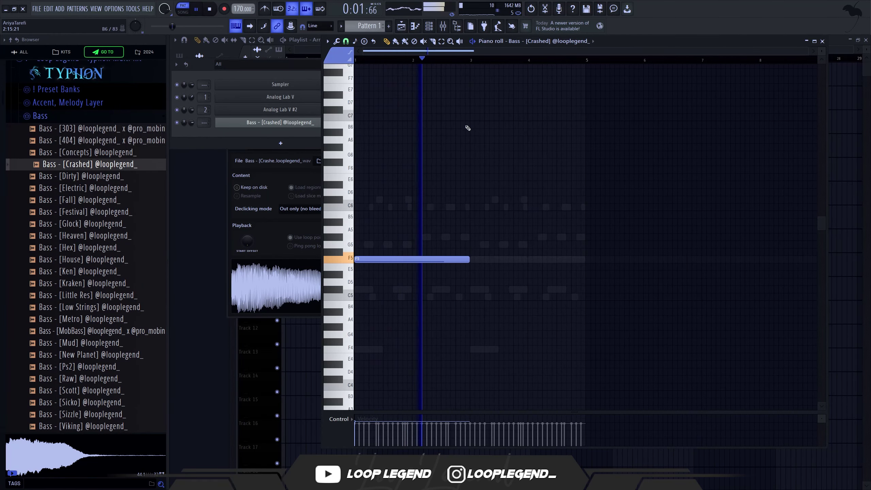
Add an F5 bass note running to the end of bar 4 with a short C5 slide note under it.
click(550, 259)
drag(561, 258, 584, 259)
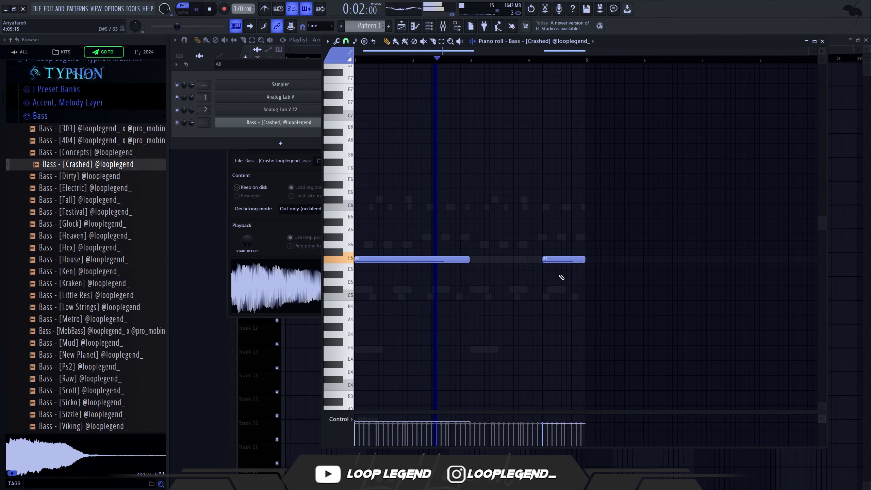
click(559, 296)
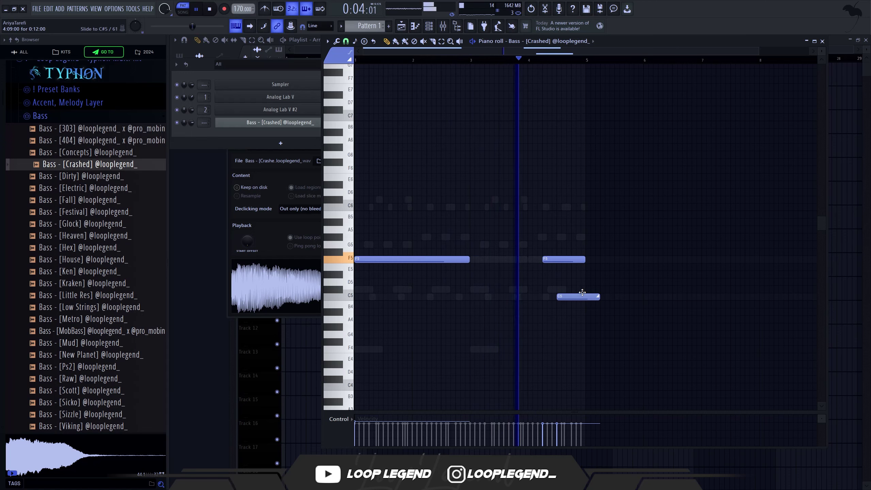
drag(598, 297, 581, 296)
Place the two Analog Lab V patterns and the bass pattern on tracks 1 to 3, and duplicate them into bars 5 to 8.
shift+click(200, 138)
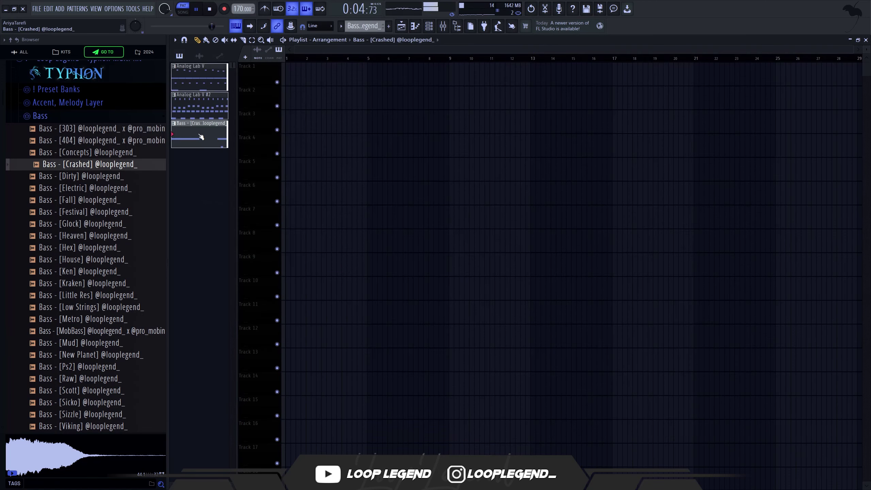
drag(200, 137, 297, 67)
key(ctrl+b)
key(space)
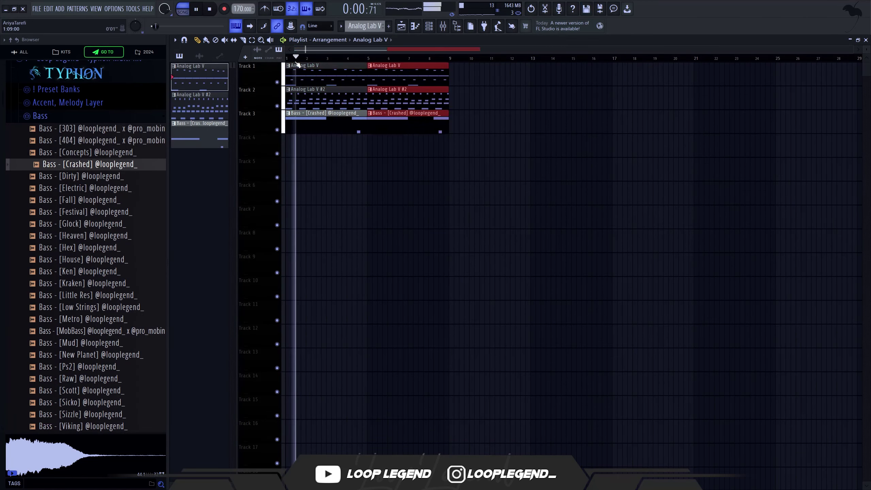
Audition the Alien Voice sample from the Accent, Melody Layer folder and place it at the start of track 4.
click(96, 118)
click(69, 103)
scroll(111, 171, down, 1)
click(112, 164)
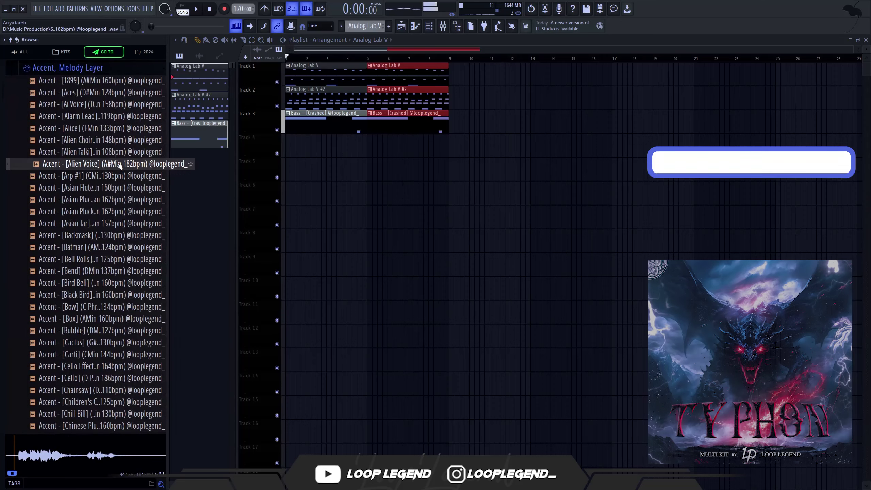
drag(112, 164, 267, 137)
Try an F5 reference note for the Alien Voice sample, remove it, and lower the sample's time-stretching pitch.
key(F7)
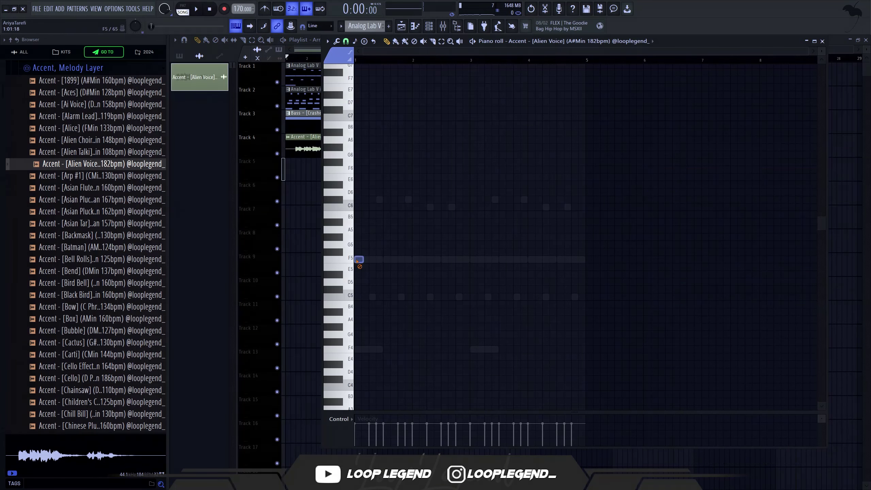
right_click(356, 261)
key(F7)
double_click(330, 146)
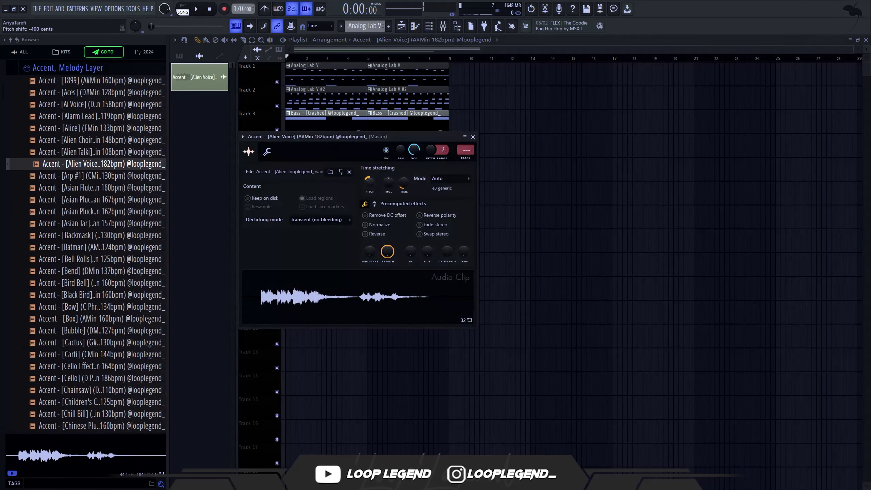
key(Escape)
Slice the Alien Voice clip at bar 2 and move the remainder half a bar later.
scroll(302, 171, up, 5)
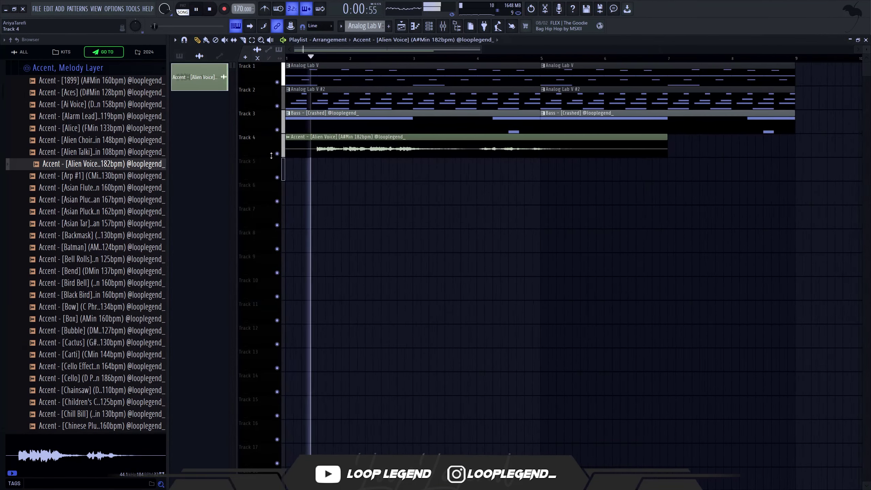
click(421, 150)
scroll(421, 150, down, 2)
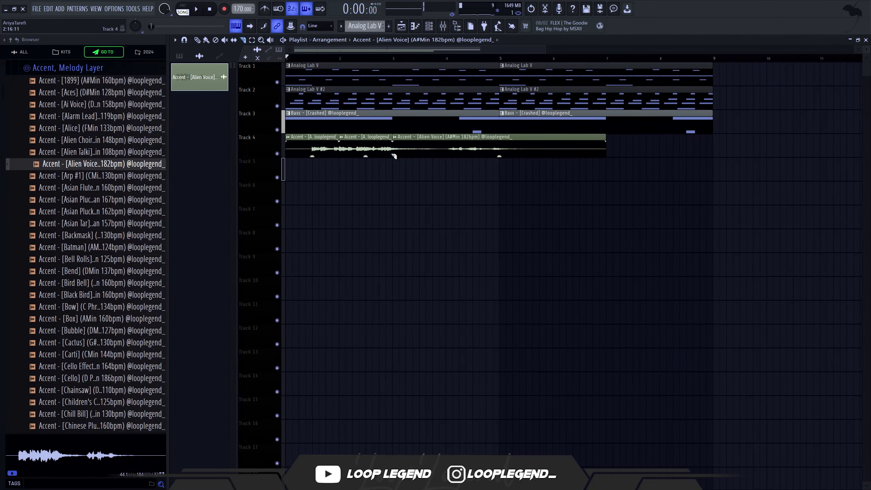
drag(395, 156, 377, 153)
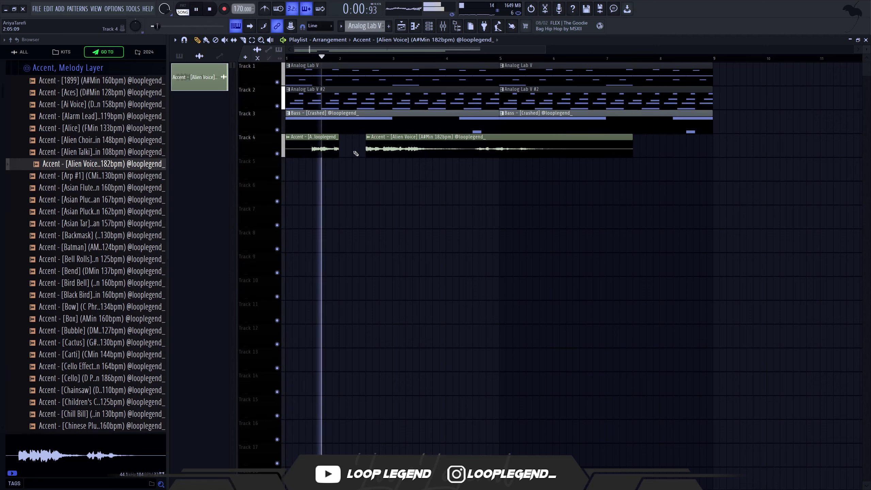
Change the declicking mode of the Alien Voice audio clip.
double_click(377, 152)
click(344, 219)
click(339, 252)
key(Escape)
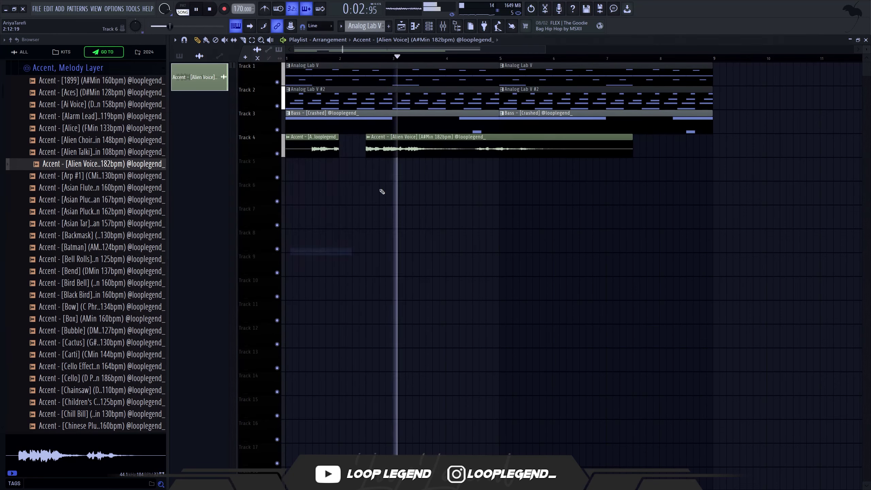
Slice the second Alien Voice clip at bar 3 and move the remainder to the middle of bar 3.
key(space)
click(396, 149)
key(p)
key(space)
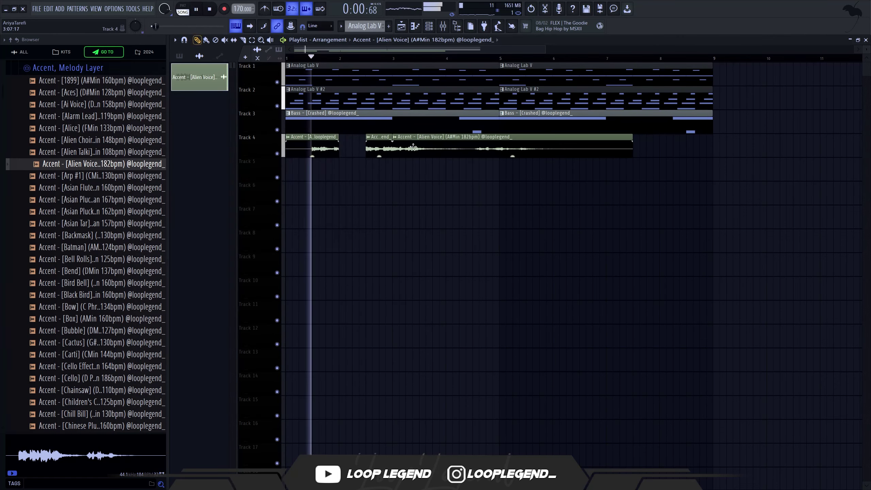
drag(406, 142, 438, 143)
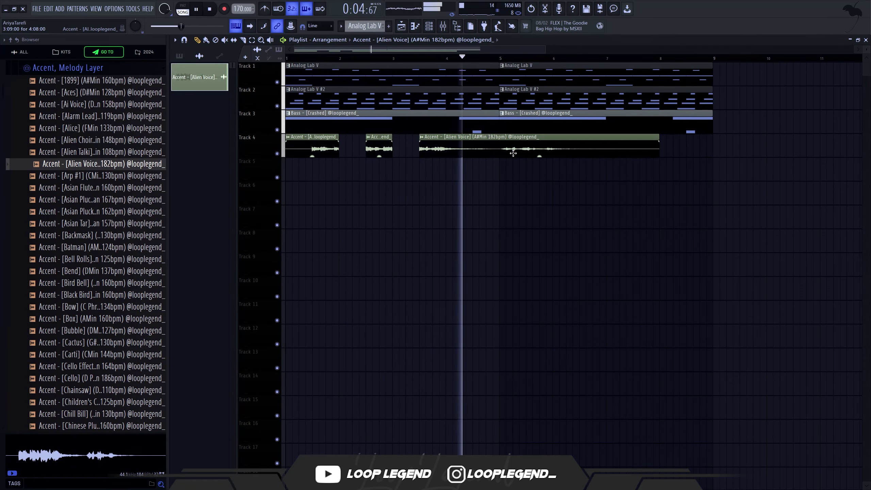
Slice the last Alien Voice clip at bar 5 and move the cut-off part to track 5, starting mid bar 4.
key(space)
click(503, 155)
key(p)
key(space)
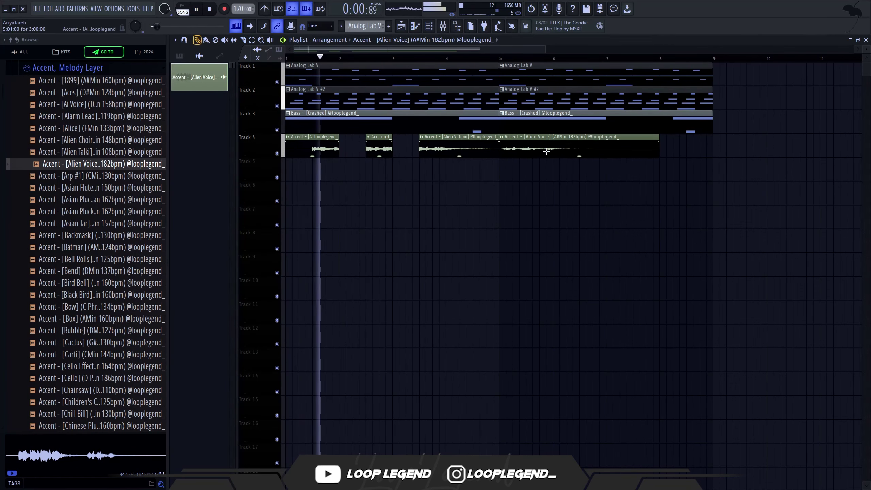
mouse_move(504, 151)
mouse_down()
mouse_move(464, 175)
mouse_move(544, 166)
mouse_move(484, 169)
mouse_move(530, 169)
mouse_up()
scroll(470, 190, up, 3)
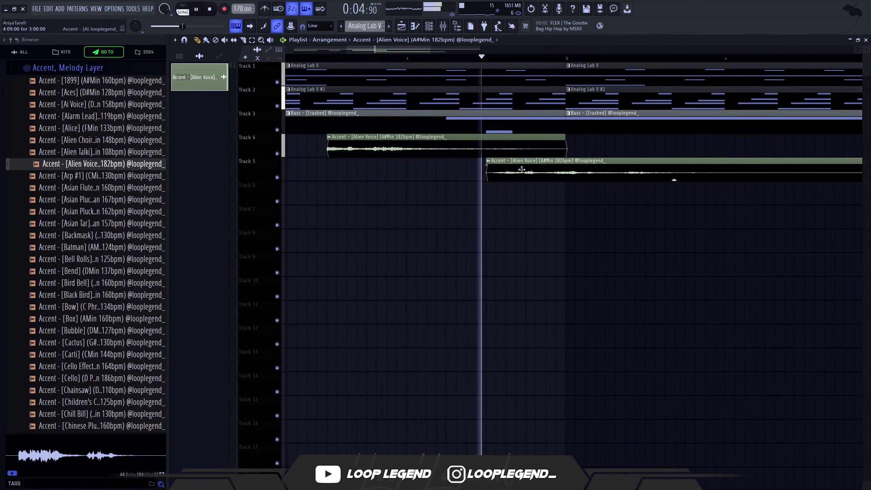
Slice the track 5 Alien Voice clip at bar 5 and delete the part beyond it.
key(space)
click(567, 176)
ctrl+click(582, 178)
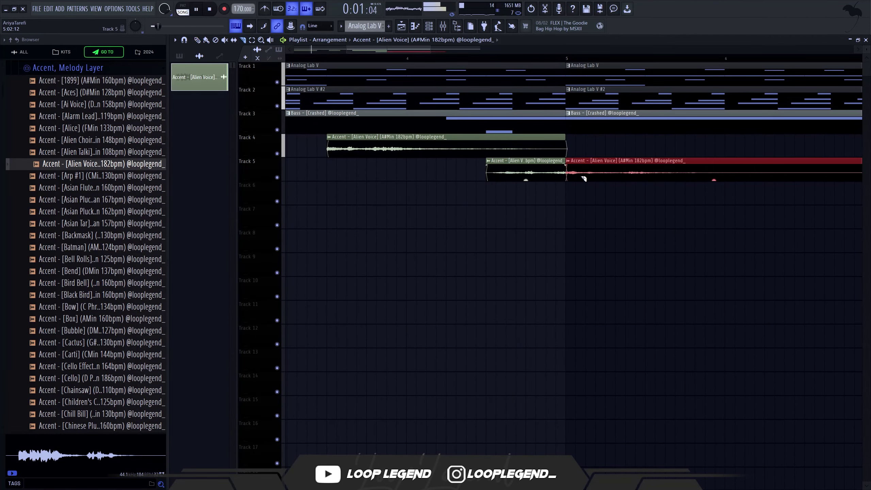
key(Delete)
scroll(566, 172, down, 3)
Cut the overlapping tail on track 4 to fit the track 5 slice there, and duplicate all Alien Voice slices into bars 5 to 8.
click(518, 151)
ctrl+click(532, 147)
key(Delete)
drag(539, 166, 285, 155)
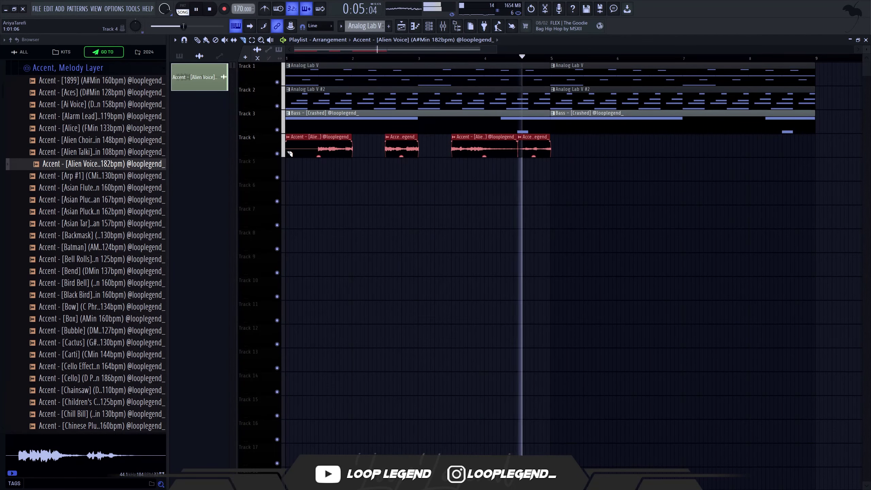
key(ctrl+b)
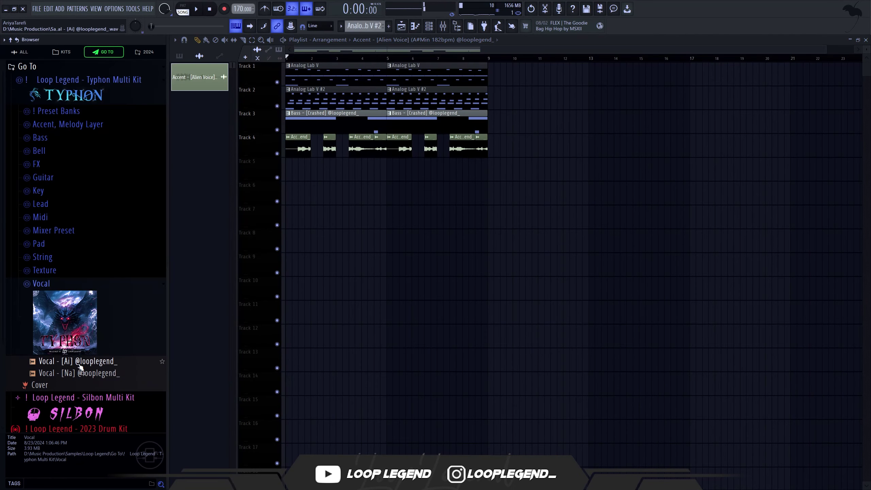
Audition the Ai and Na vocals and send Vocal - [Na] to the playlist as an instrument track.
click(83, 361)
click(88, 374)
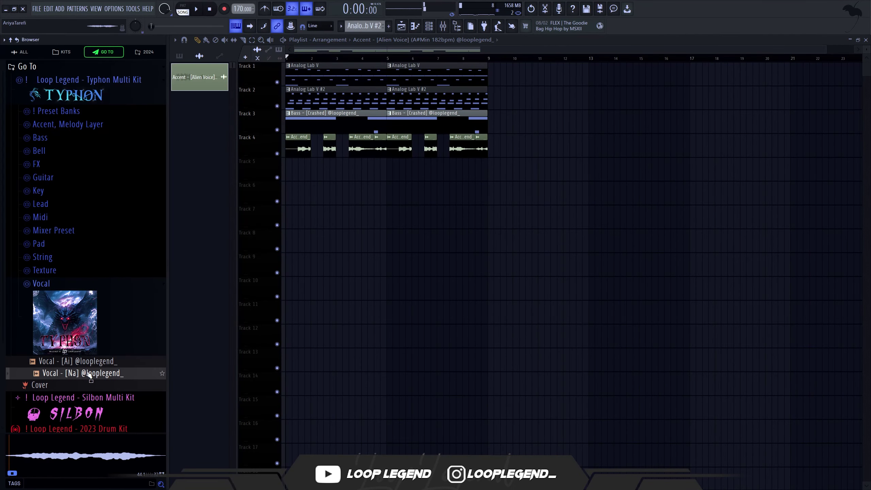
right_click(99, 372)
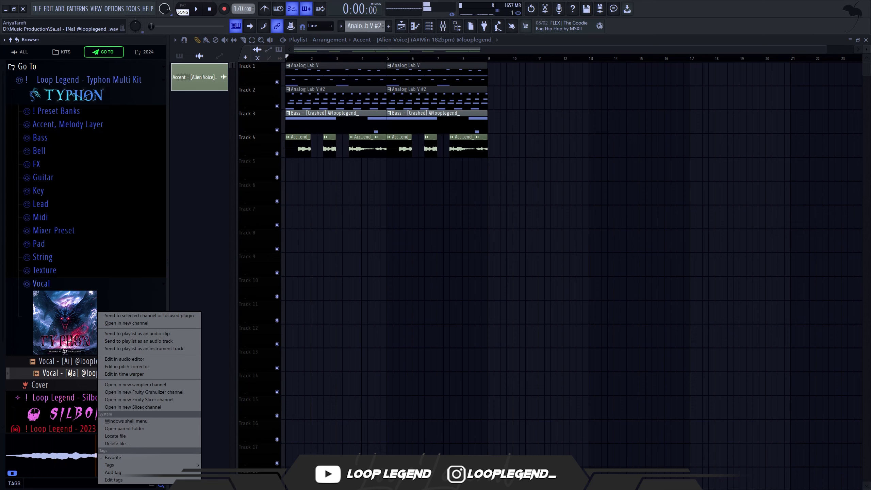
click(144, 349)
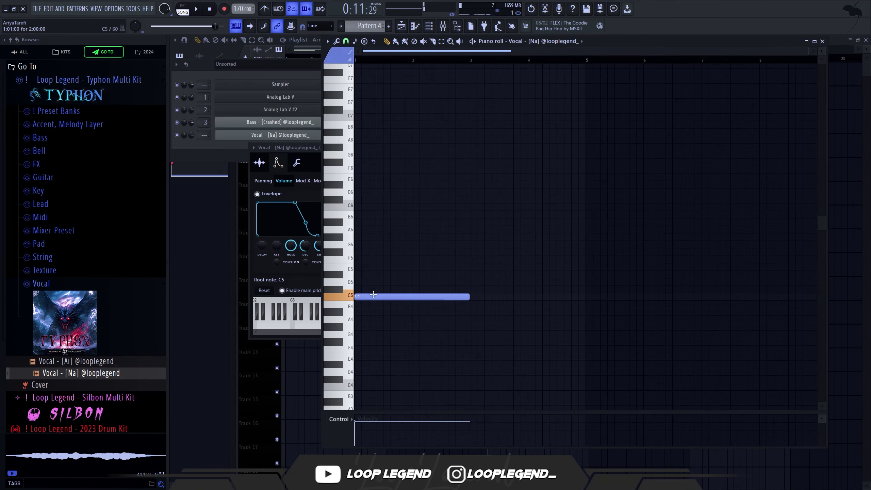
Build a two-bar vocal chord from bar 1 with C5, F5 and G#5 notes, and play it back.
click(372, 259)
key(space)
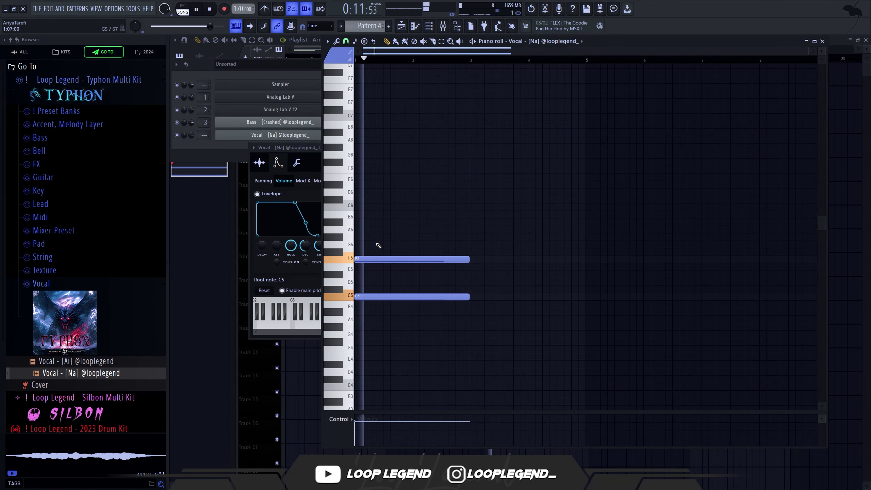
key(space)
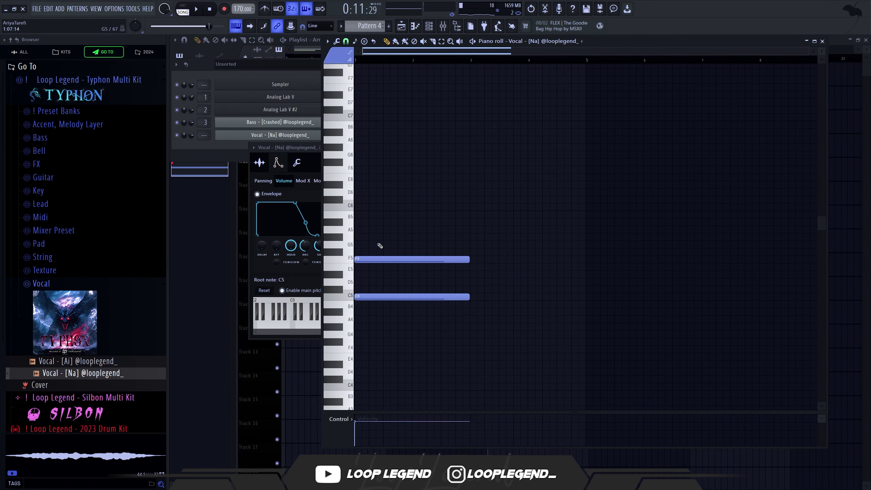
drag(354, 237, 355, 234)
key(space)
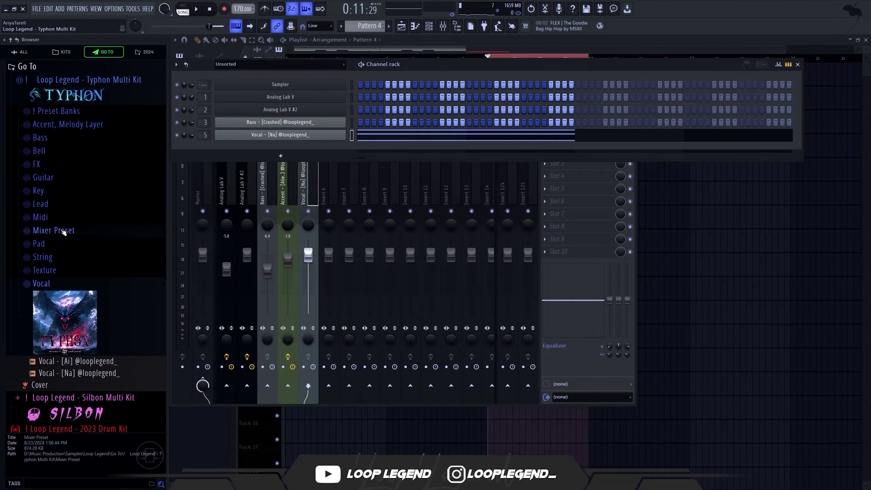
Apply the Vocal Ambient mixer preset from the Typhon kit to the Na vocal's mixer track.
click(68, 230)
drag(86, 193, 124, 202)
drag(313, 261, 307, 242)
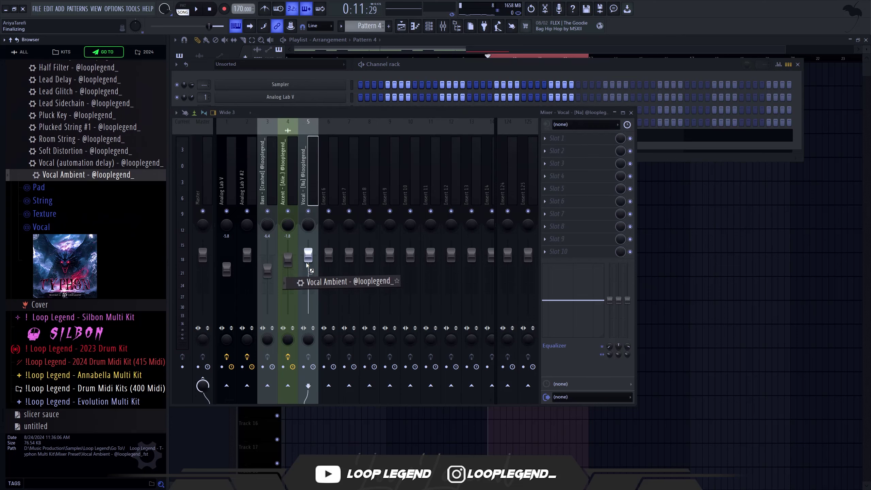
Play the vocal chord through its new effects chain and inspect the Duck effect's settings.
key(space)
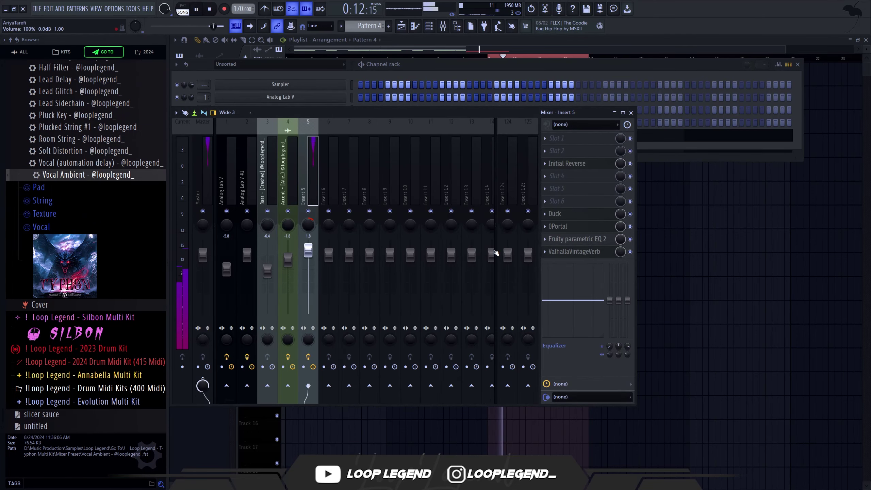
click(555, 214)
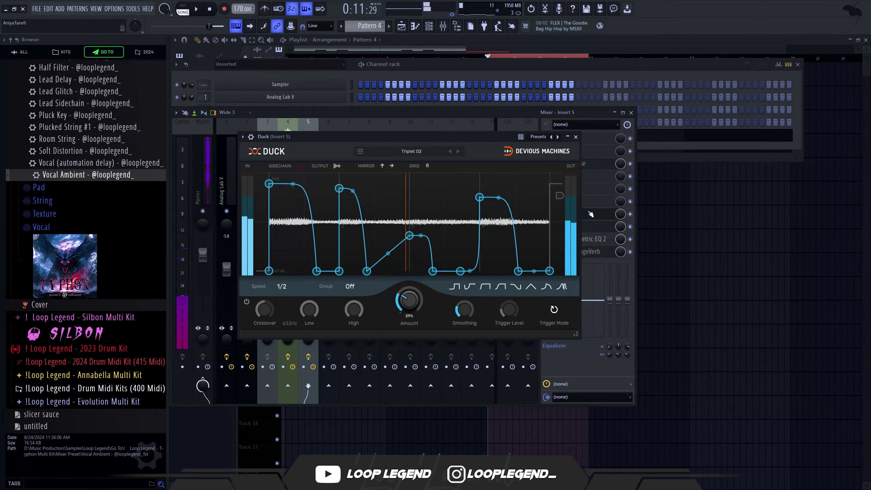
click(591, 213)
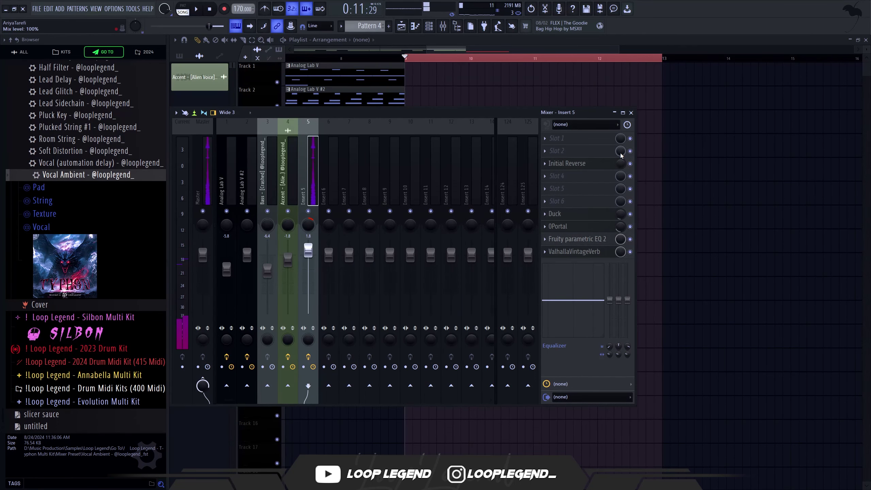
Consolidate the Pattern 4 vocal clip over bars 9 to 12 into audio and reverse the rendered sample.
key(F9)
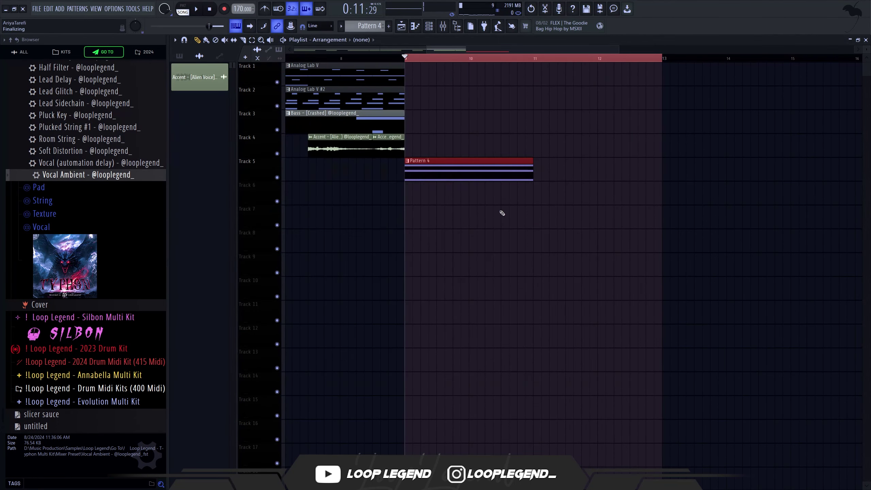
key(ctrl+alt+c)
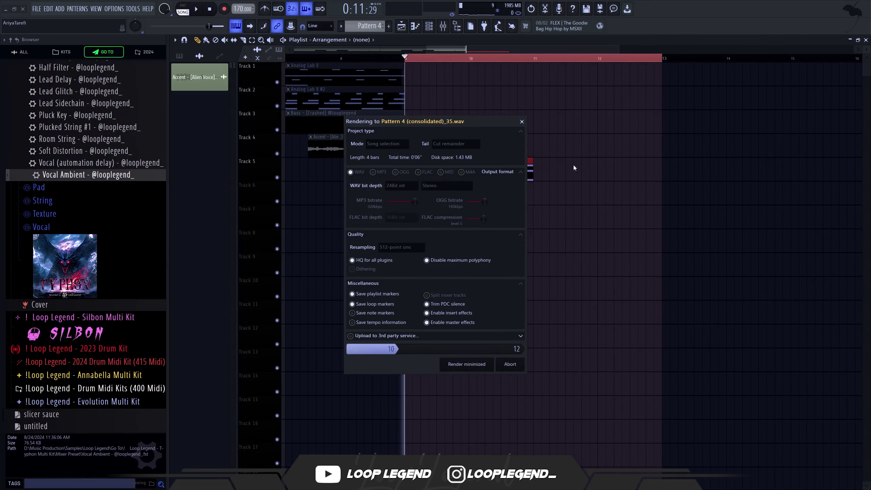
double_click(496, 185)
key(F7)
double_click(475, 171)
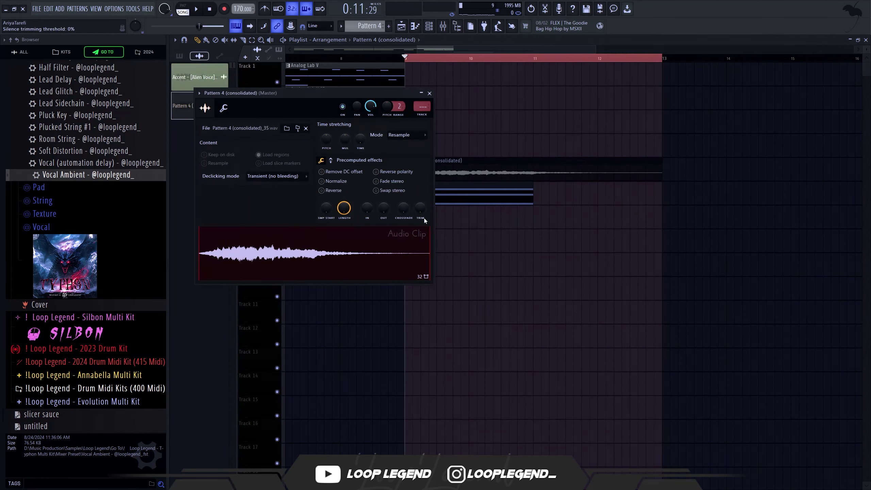
click(329, 192)
key(Escape)
Cut the reversed vocal clip on track 5 to about 1:10:16 long from bar 9 and remove the rest.
scroll(521, 210, up, 3)
key(space)
scroll(515, 212, up, 2)
drag(488, 210, 550, 265)
scroll(582, 246, up, 2)
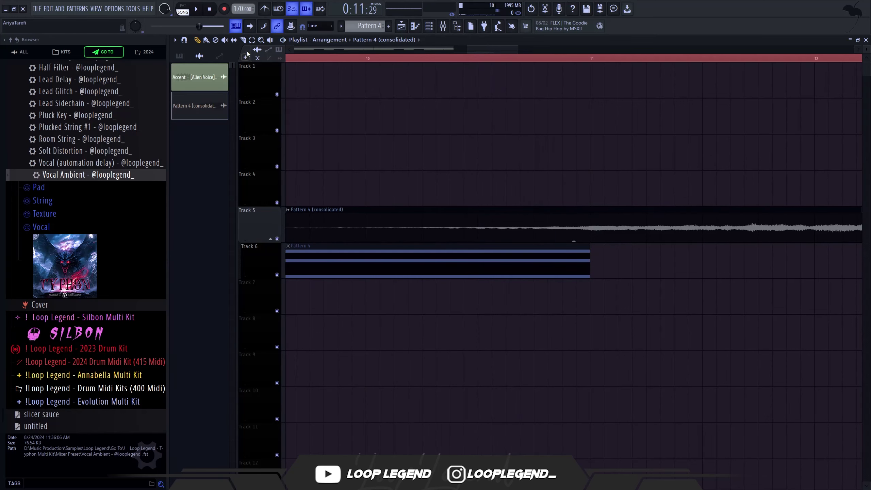
drag(515, 237, 516, 207)
key(p)
right_click(538, 230)
key(space)
scroll(533, 236, down, 3)
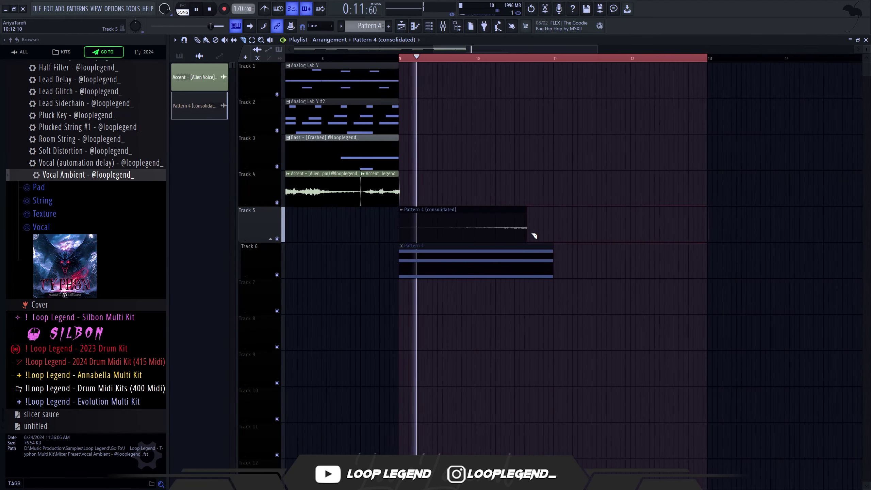
Set the reversed vocal clip's declicking mode to Generic (bleeding) and its boost to about 56%, and play it back.
double_click(482, 219)
click(297, 178)
click(288, 208)
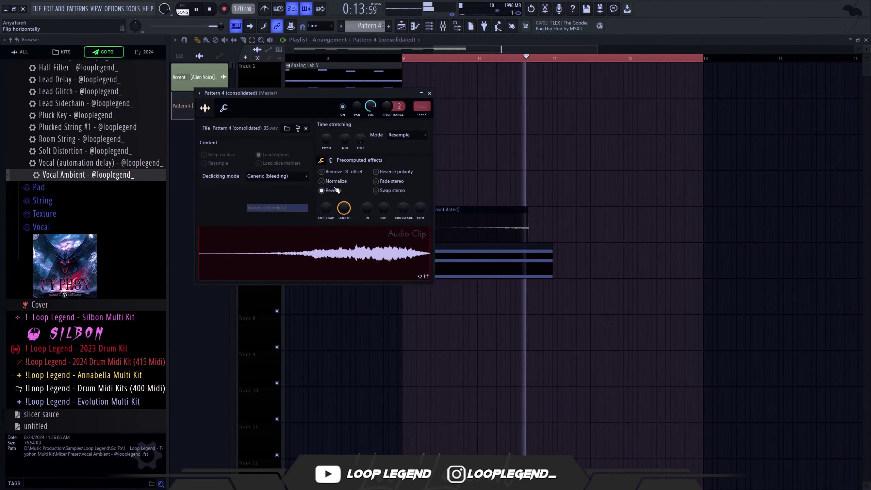
scroll(332, 177, up, 5)
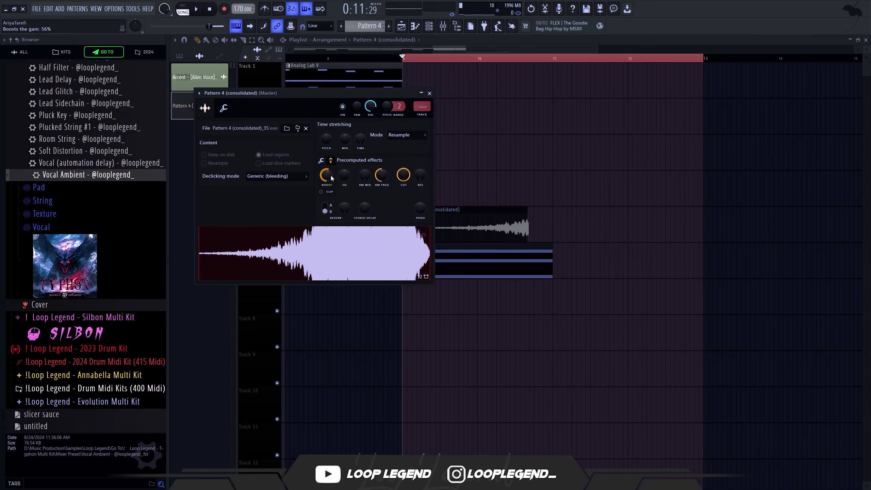
key(Escape)
key(space)
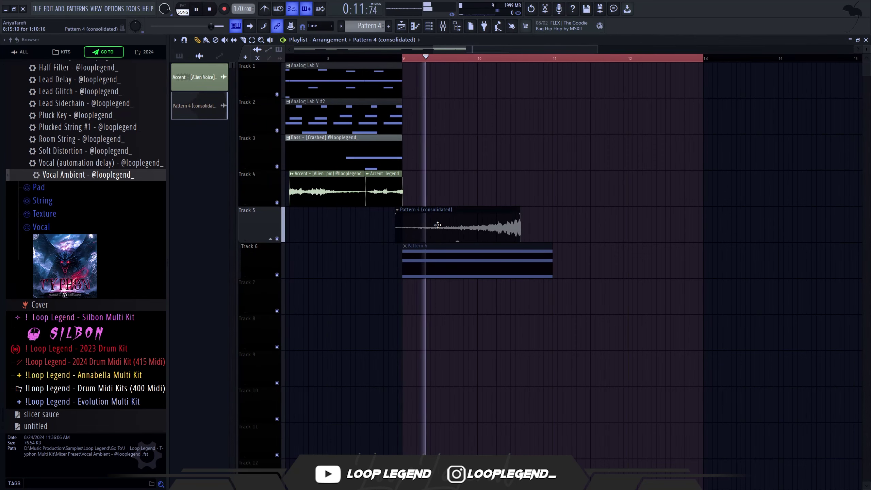
Undo the last move of the reversed vocal clip and play it from bar 9.
key(ctrl+z)
key(space)
key(space)
scroll(502, 232, up, 1)
scroll(503, 233, up, 2)
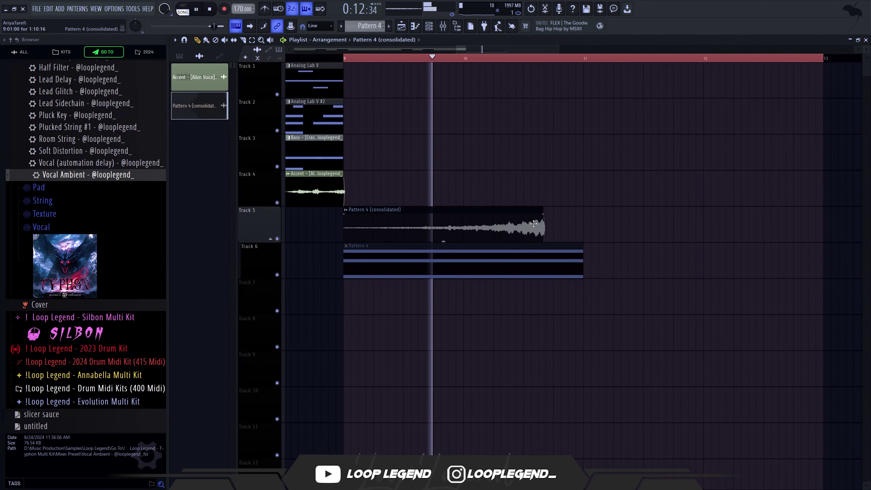
Cut the end of the reversed vocal clip at about 10:04 and lengthen the clip to finish at bar 11.
key(space)
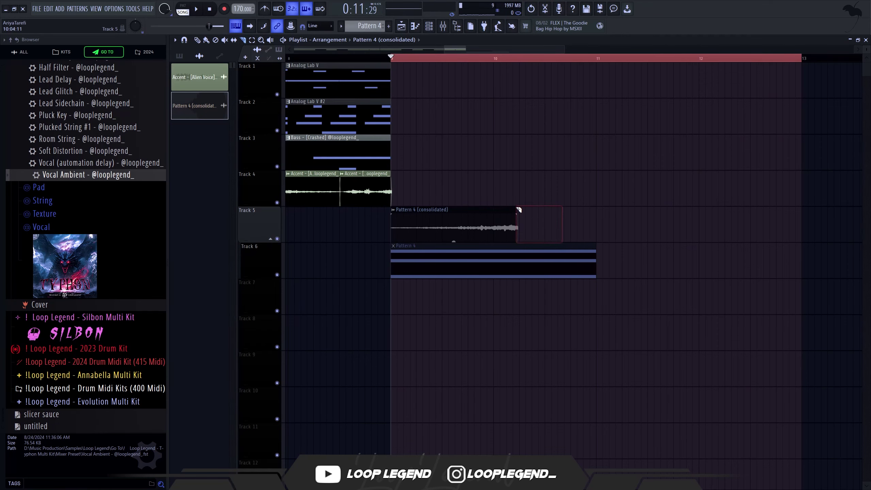
drag(580, 209, 595, 209)
key(space)
key(space)
key(space)
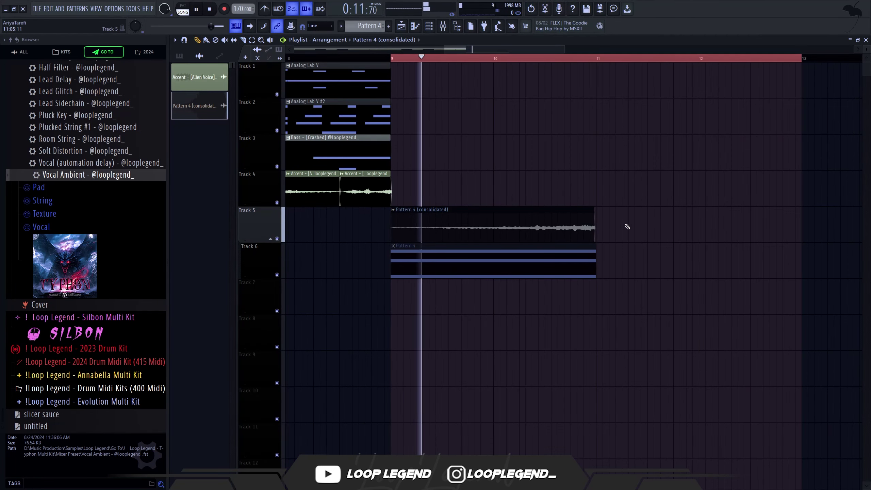
scroll(625, 228, up, 2)
key(space)
double_click(546, 218)
key(Escape)
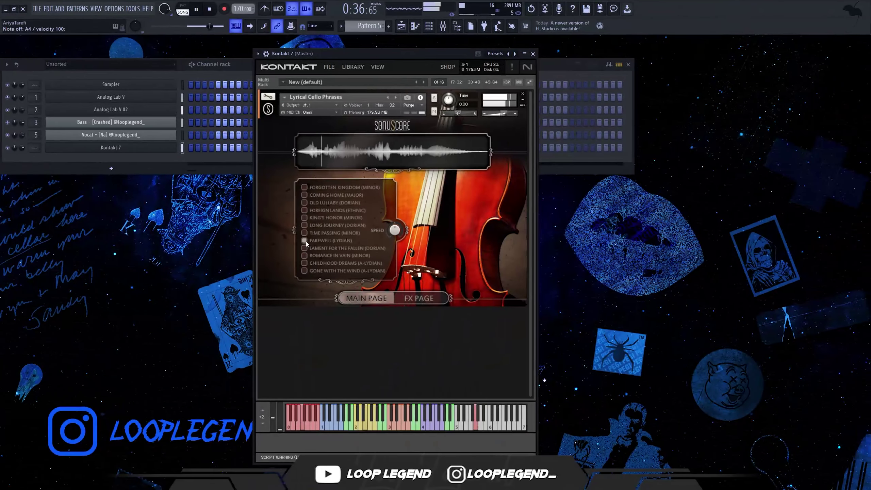
Choose the Romance in Vain (Minor) phrase in Kontakt's Lyrical Cello Phrases and add a four-bar B6 note for it from bar 1.
click(304, 248)
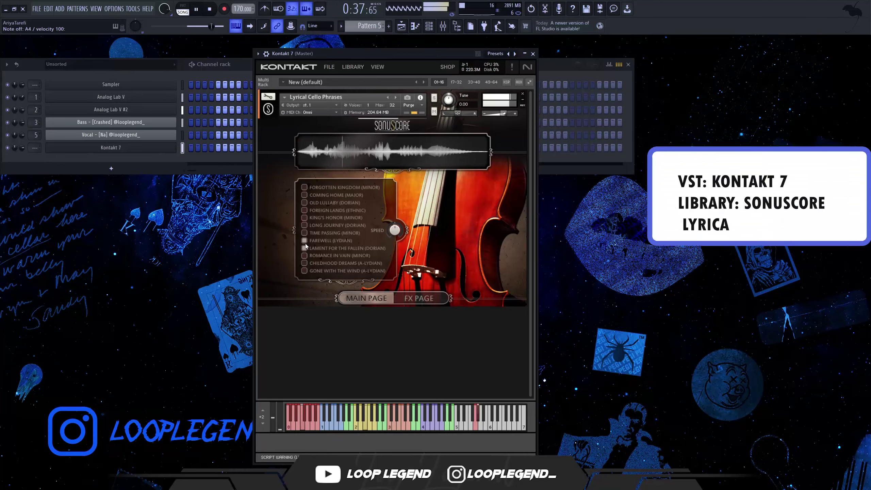
key(space)
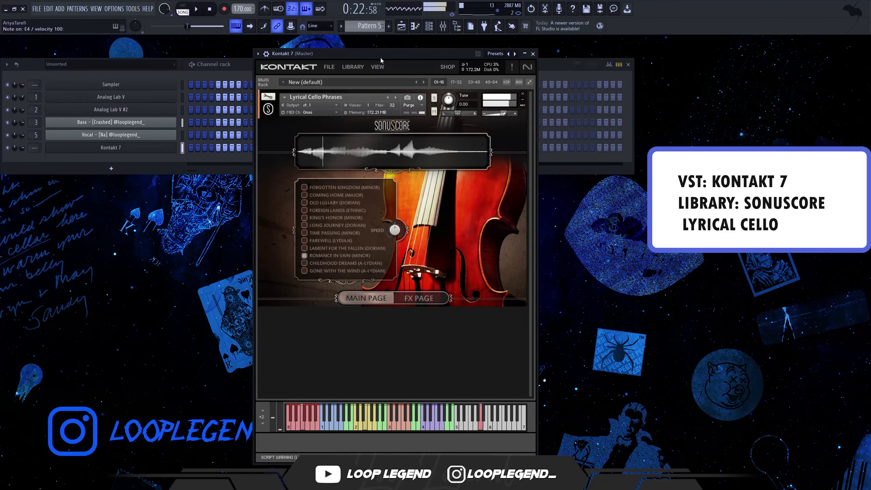
key(b)
click(415, 25)
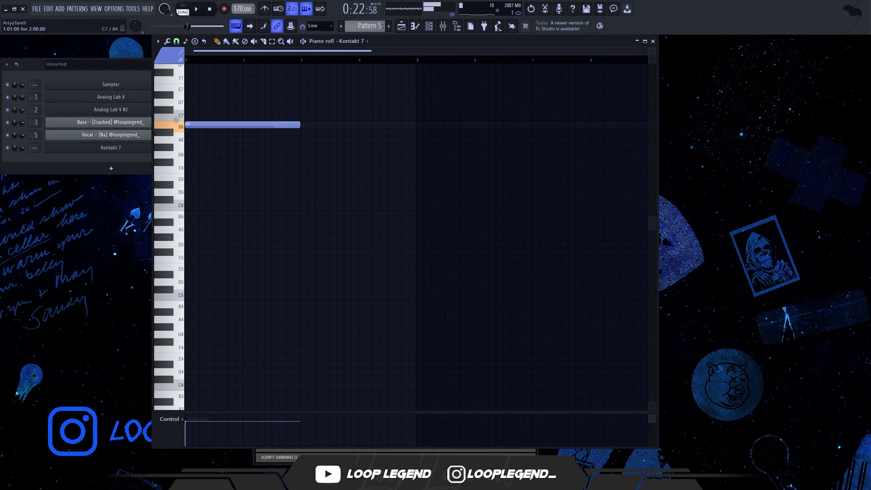
drag(297, 123, 416, 123)
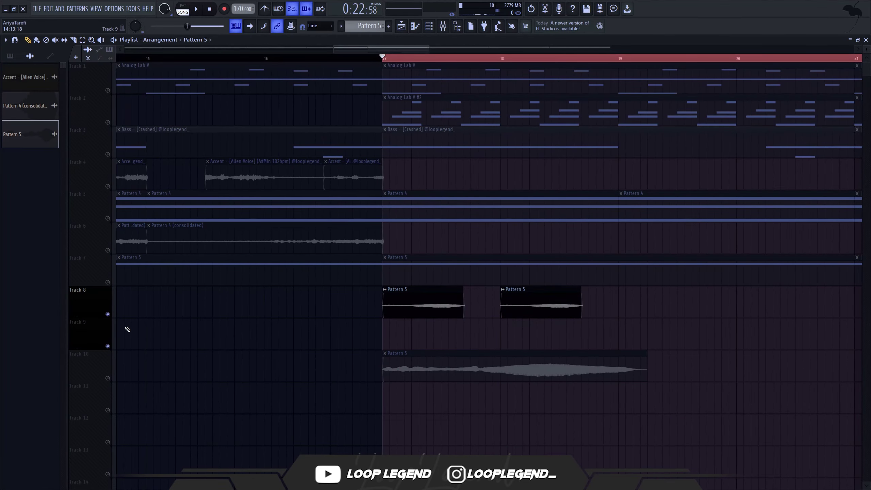
Move the long Pattern 5 cello clip from track 10 to track 9 at 17:04 and cut it off at bar 18.
key(space)
drag(471, 349, 521, 349)
key(space)
scroll(513, 342, up, 3)
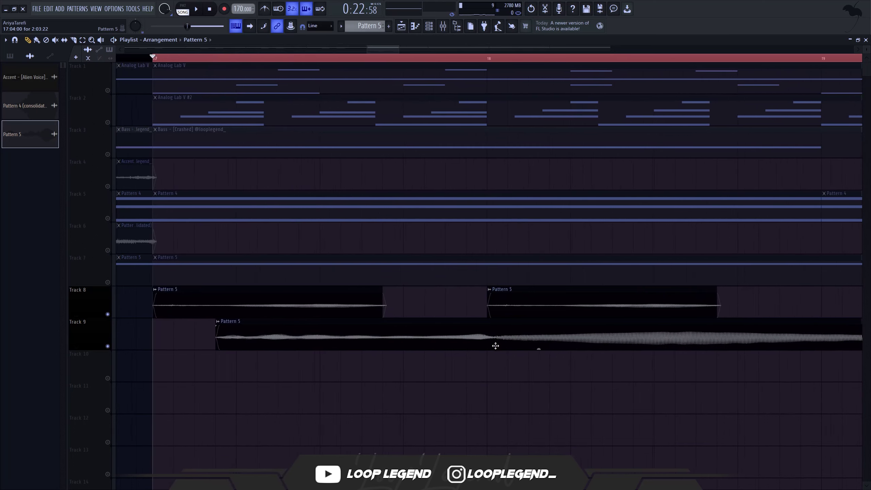
ctrl+click(492, 341)
key(Delete)
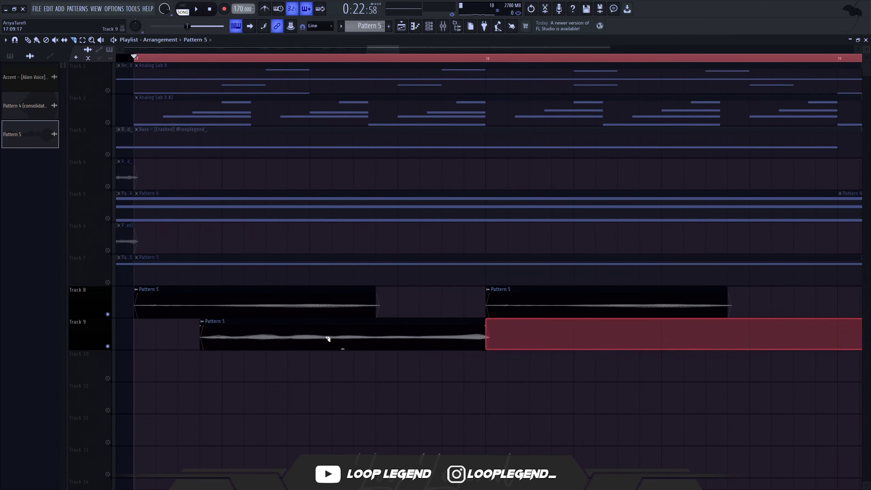
Add a long fade-in over most of the track 9 cello clip and check it in playback.
key(space)
key(space)
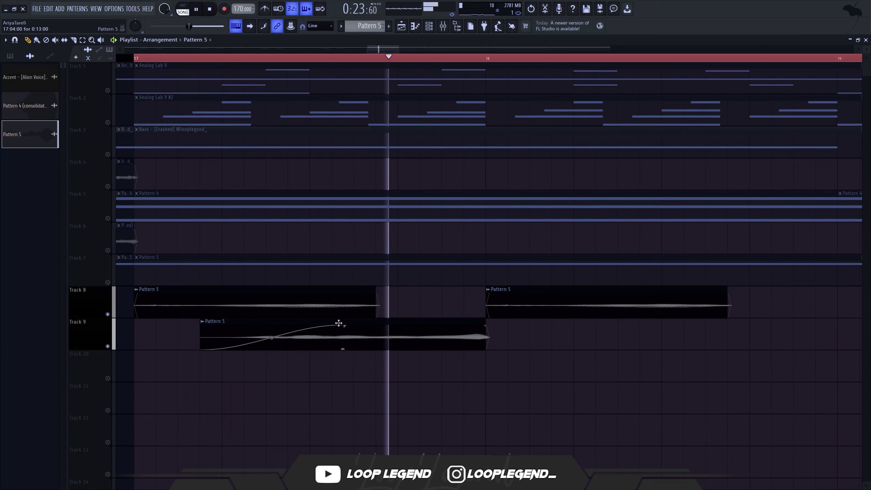
key(space)
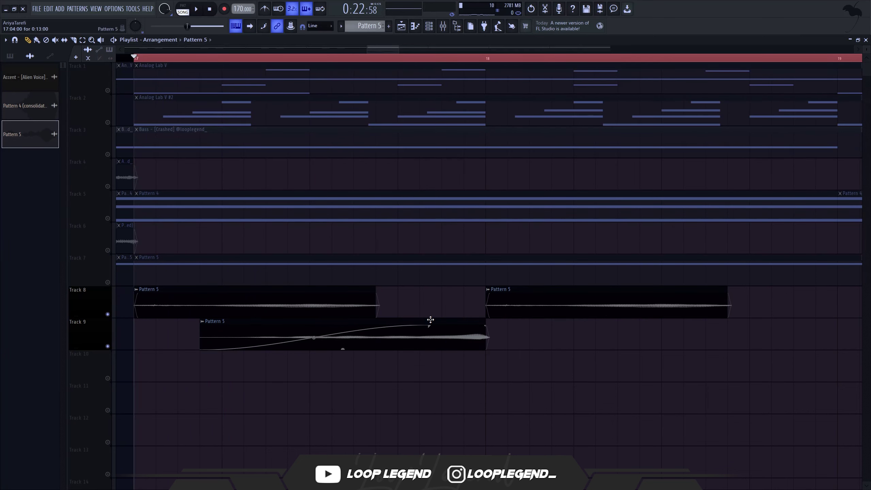
key(space)
key(space)
Make the faded track 9 cello clip unique and set its pitch shift to +400 cents.
click(202, 321)
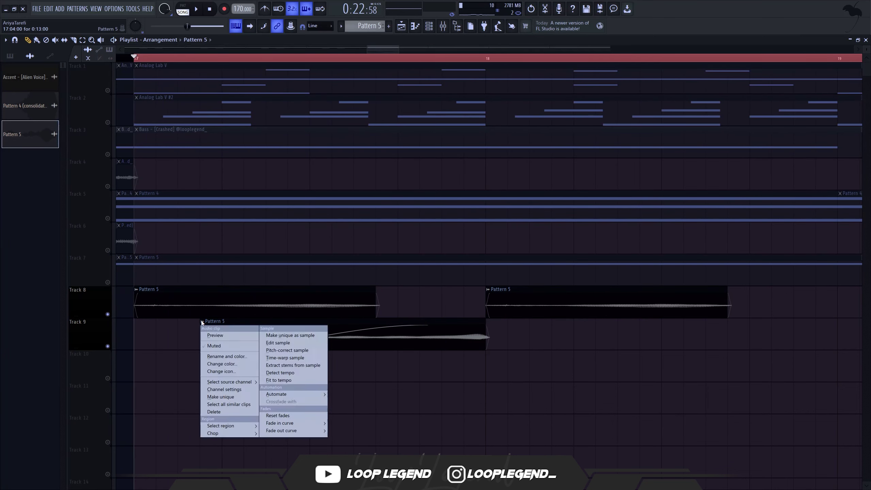
click(221, 397)
double_click(400, 324)
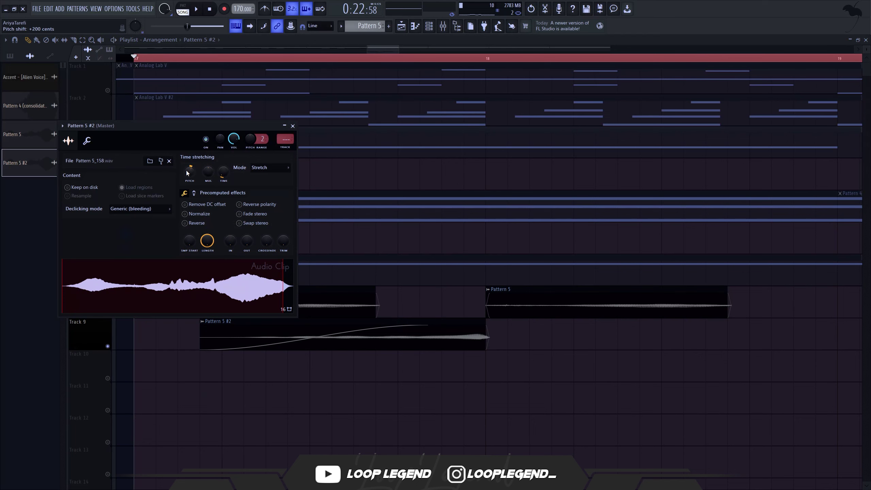
scroll(189, 171, up, 8)
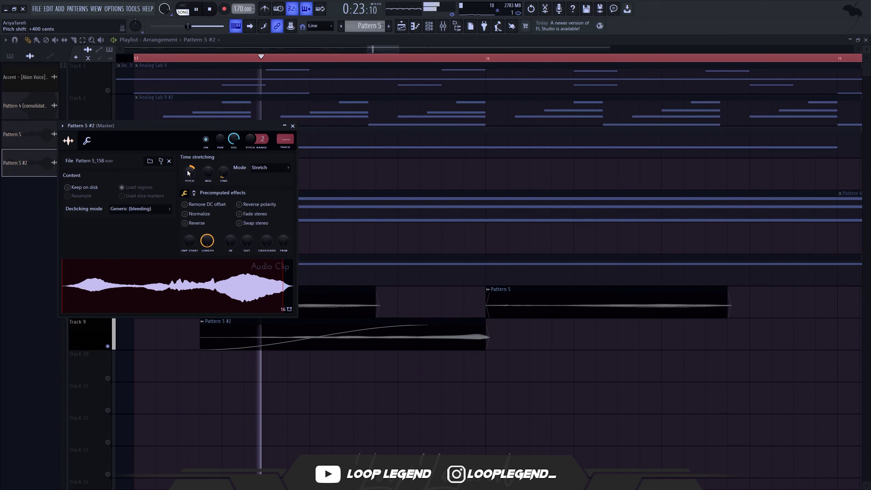
Create a channel pitch automation clip for Pattern 5 #2, enable its track 10, and shape a slight rise toward bar 18.
right_click(250, 139)
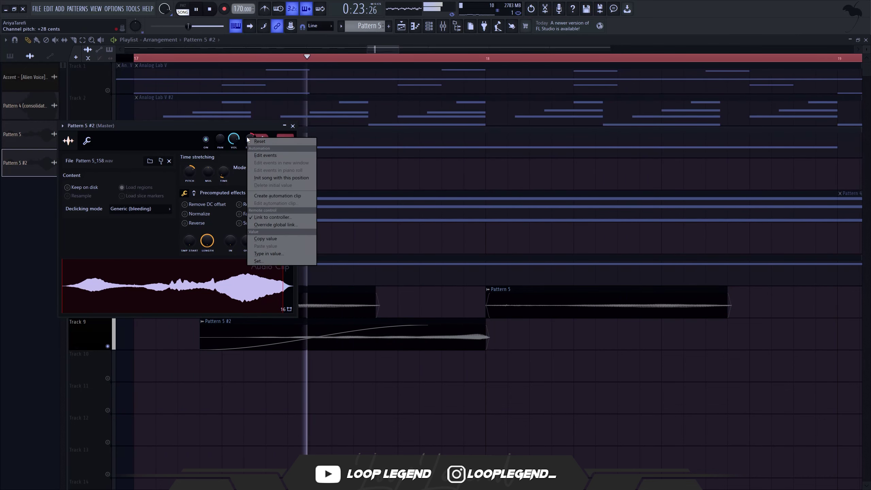
click(271, 196)
key(space)
key(Escape)
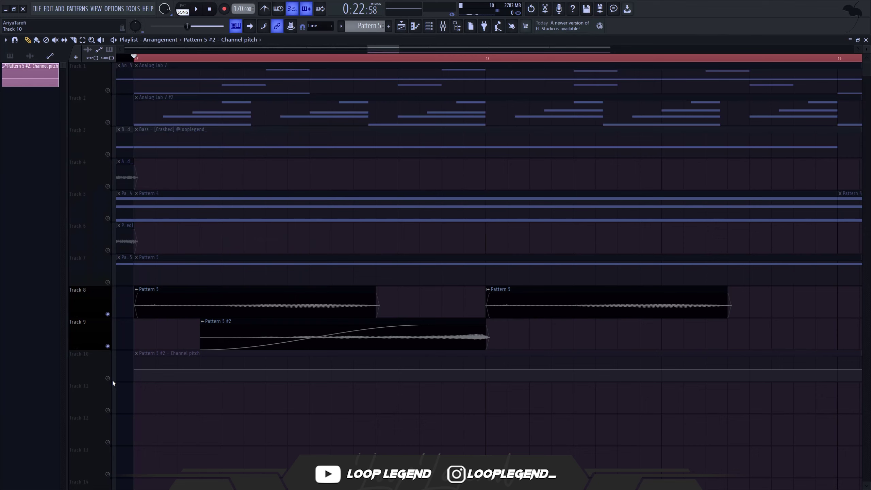
click(108, 378)
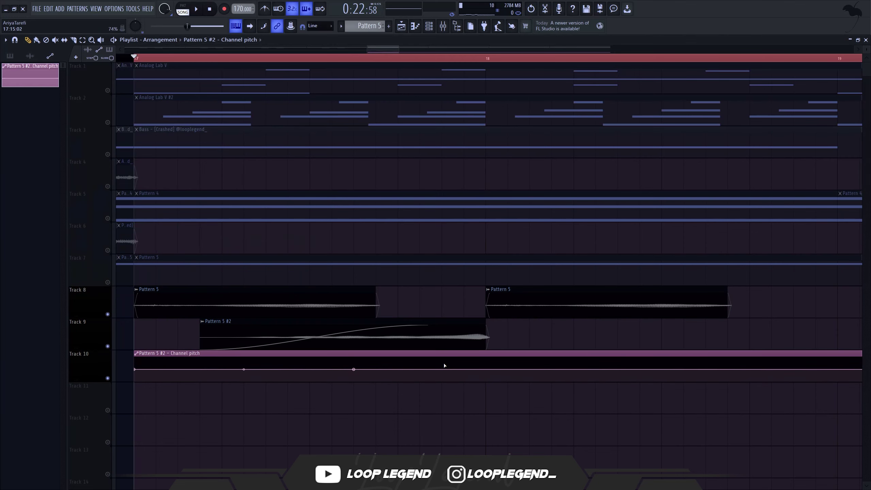
key(space)
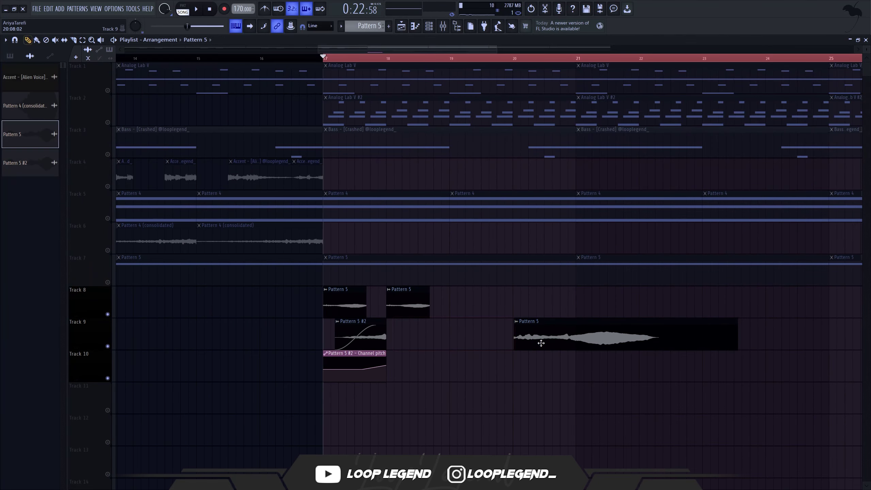
Move the remaining long Pattern 5 cello clip on track 9 back to about 18:03 and cut it off at bar 19.
key(space)
drag(541, 343, 434, 343)
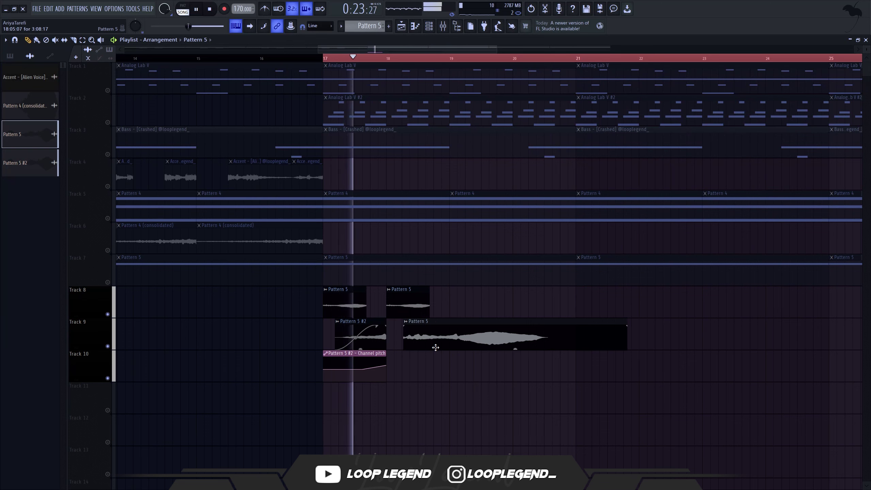
scroll(409, 344, up, 3)
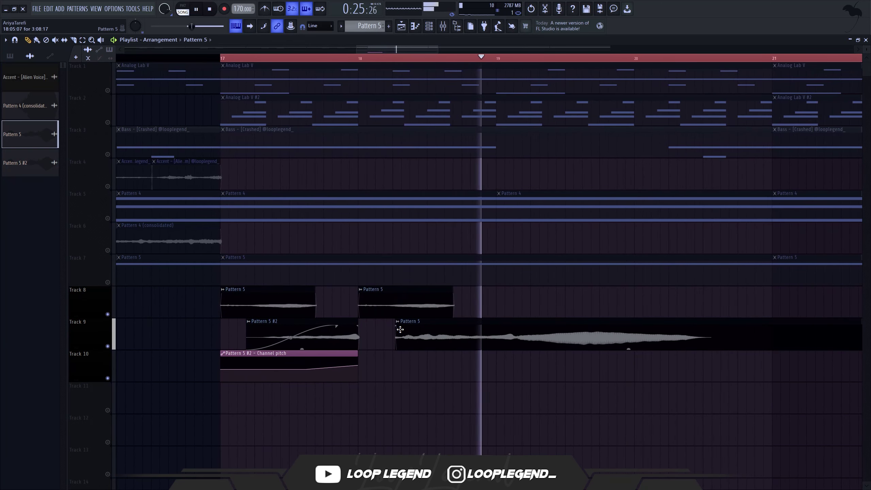
key(space)
scroll(402, 331, up, 2)
Fade in the cello clip before bar 19 over a bit less than its first half.
key(space)
drag(326, 326, 394, 328)
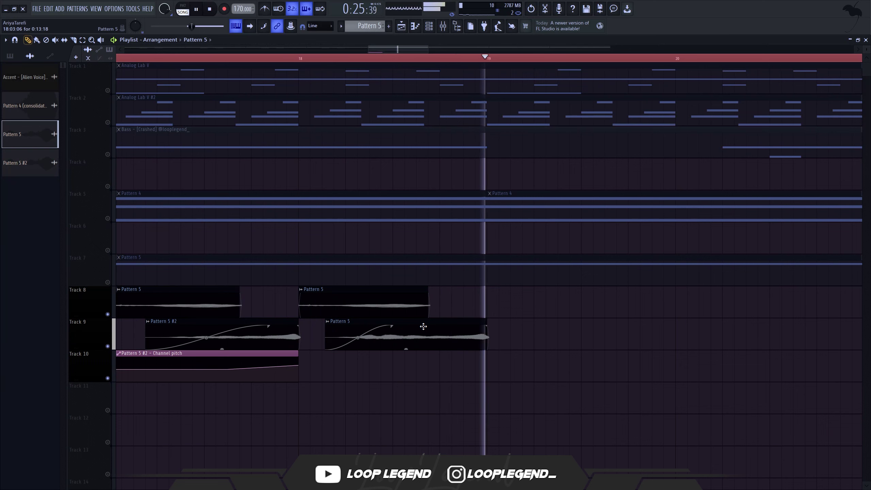
key(space)
Cut away the opening of the Pattern 6 cello clip on track 11 and move the remaining part to 20:05.
key(space)
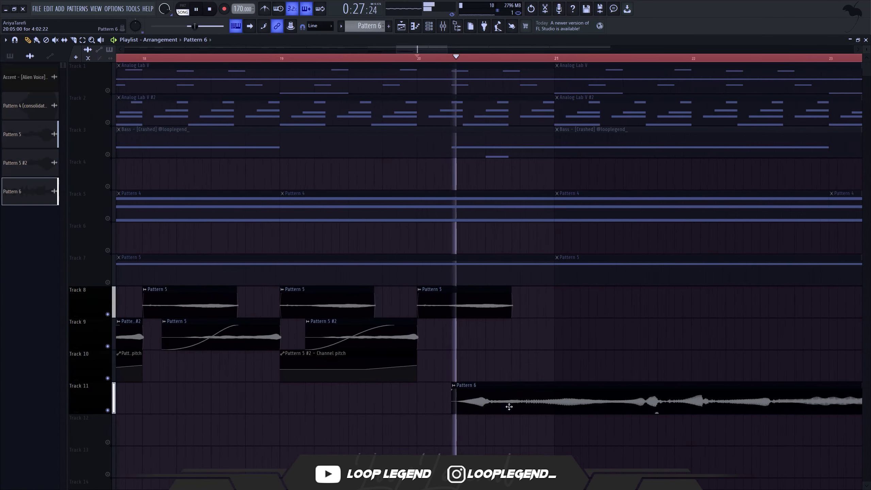
key(space)
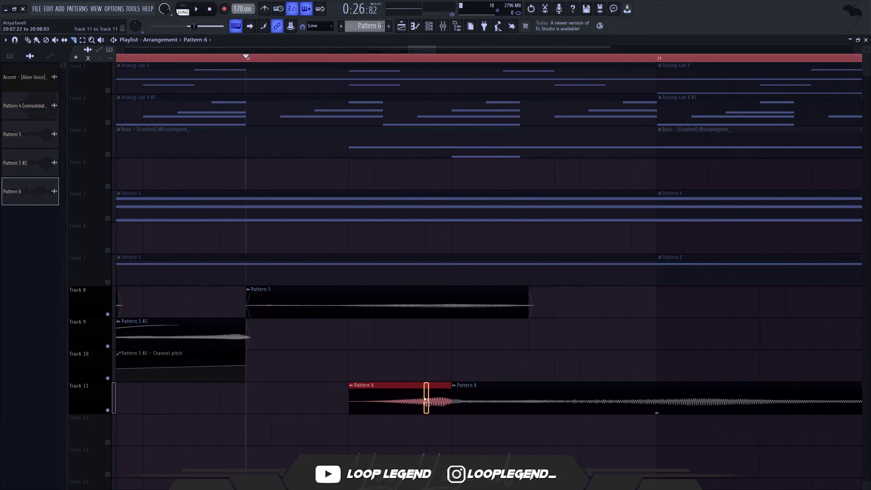
right_click(427, 402)
key(space)
drag(503, 403, 401, 401)
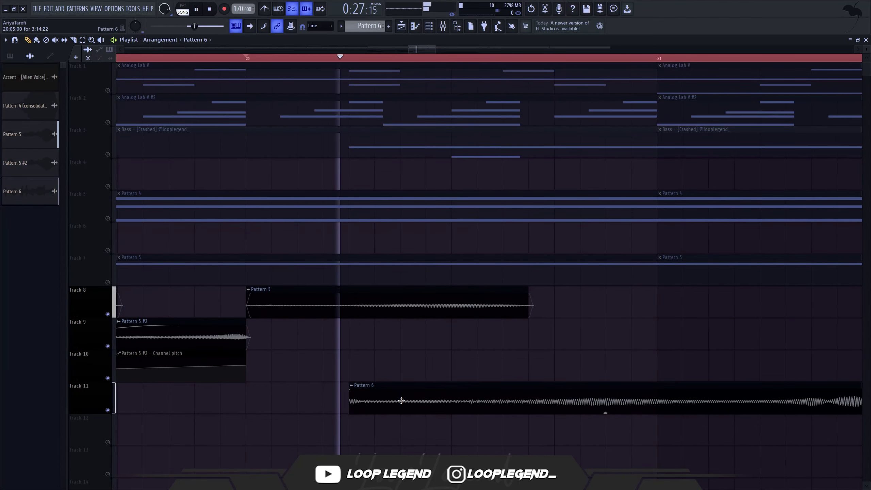
Slice the Pattern 6 clip on track 11 at about 20:11 and delete everything after the cut.
double_click(401, 401)
key(Escape)
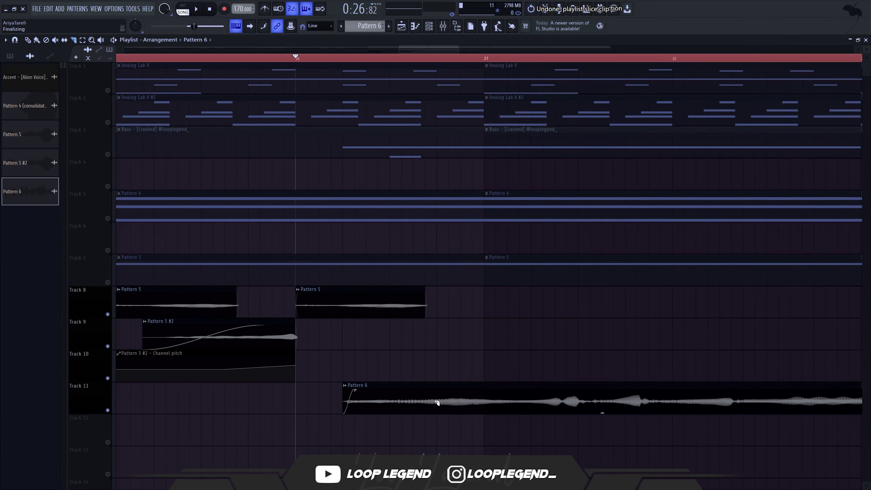
click(416, 404)
right_click(420, 386)
key(space)
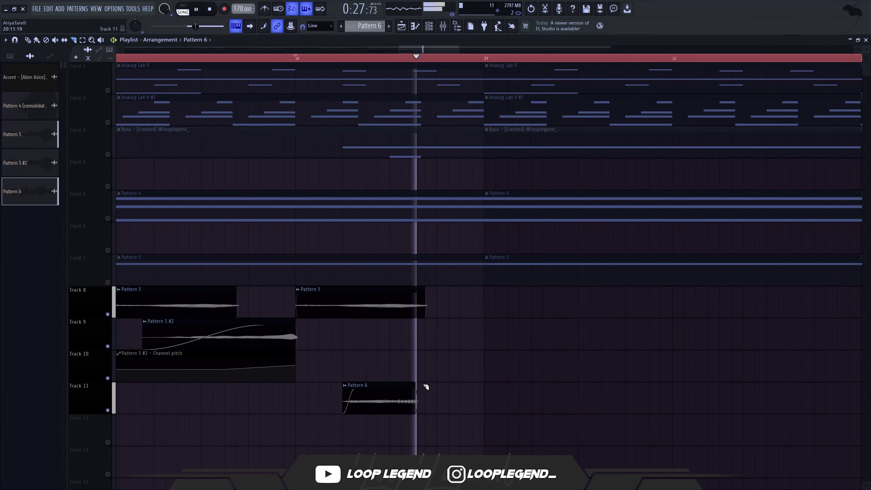
key(space)
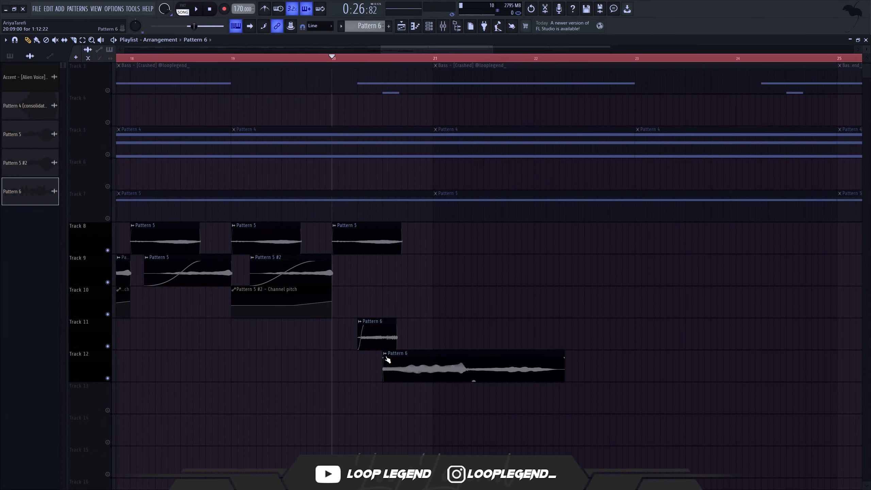
Make the Pattern 6 clip on track 12 unique and set its pitch shift to +500 cents.
click(385, 353)
click(412, 429)
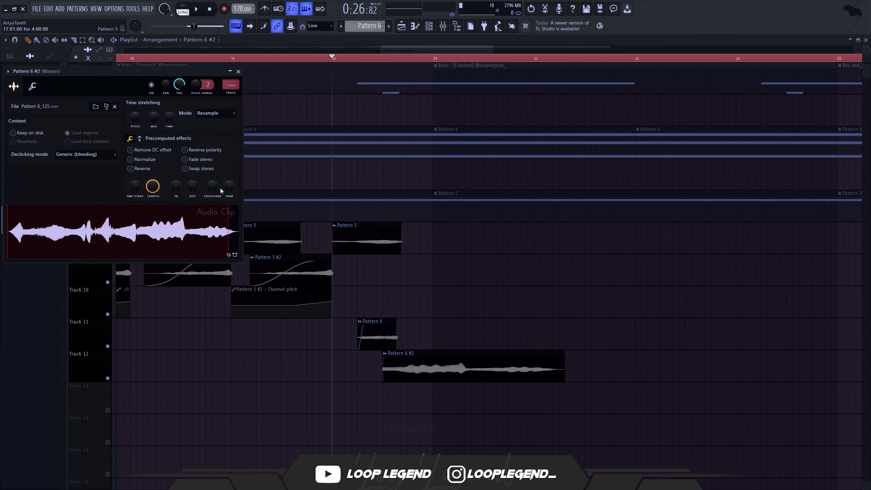
key(space)
drag(139, 124, 139, 111)
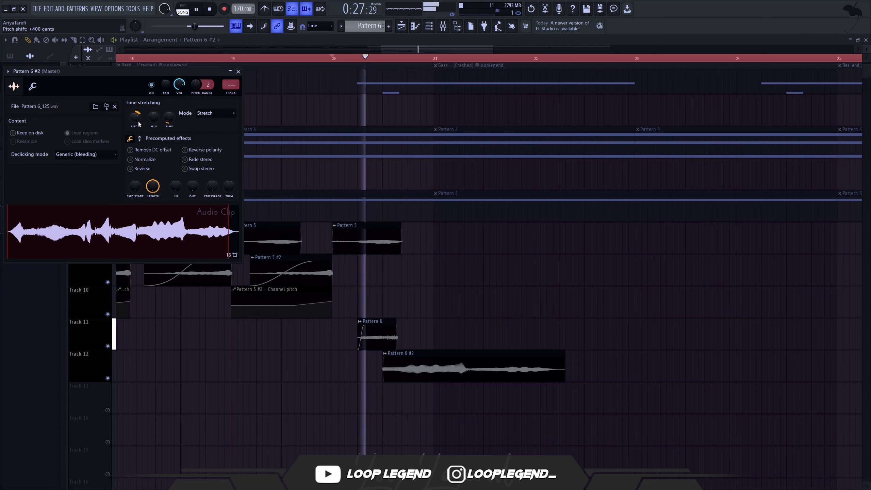
scroll(139, 124, up, 2)
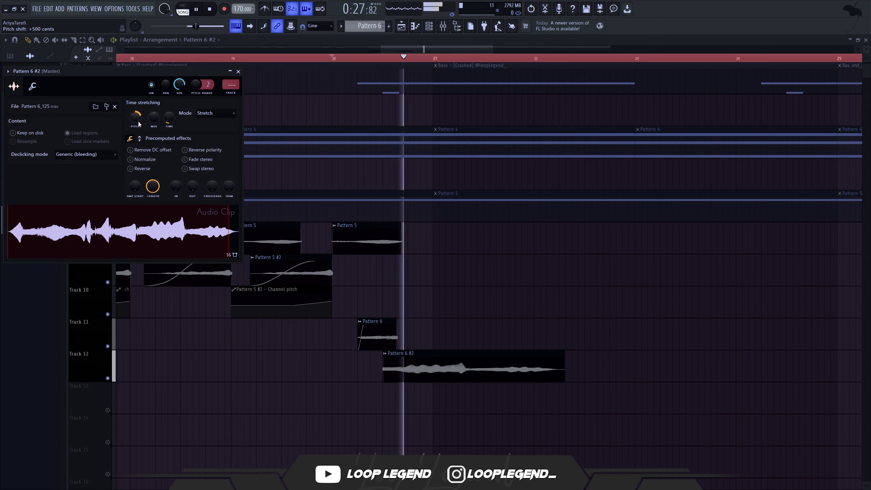
key(space)
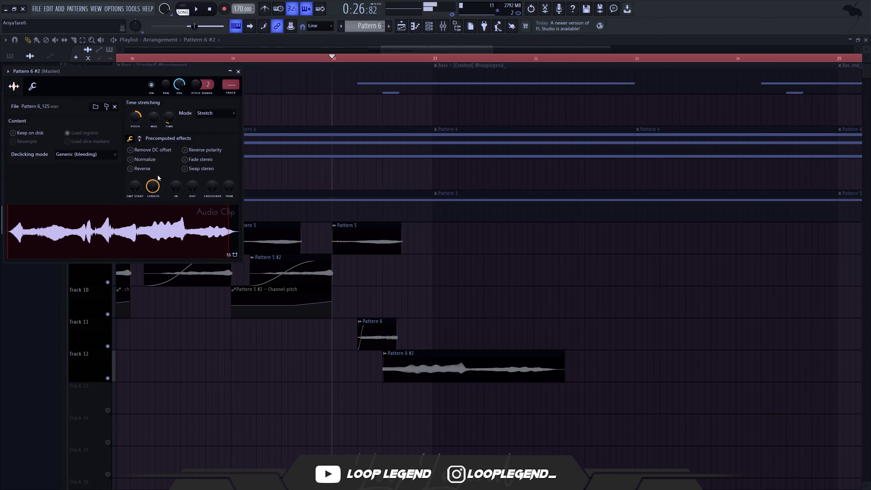
Reverse the Pattern 6 #2 clip on track 12 and reposition it to start at 20:07.
click(143, 170)
key(space)
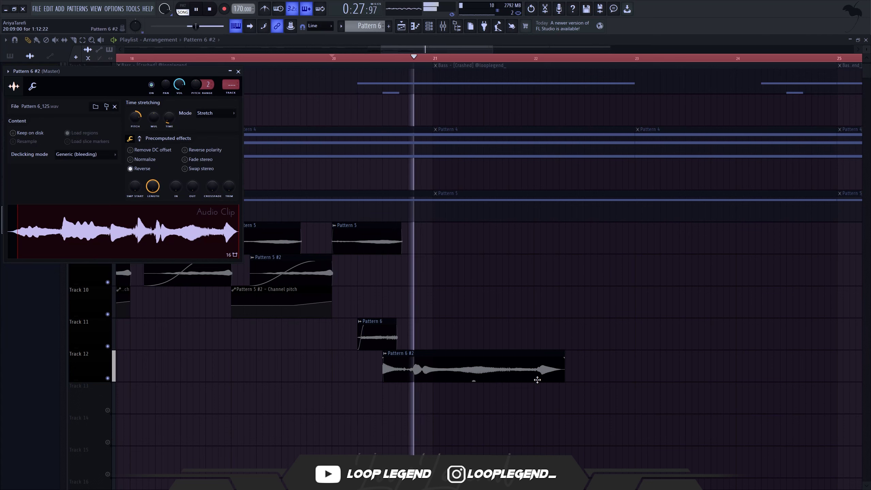
key(space)
drag(432, 371, 373, 375)
key(space)
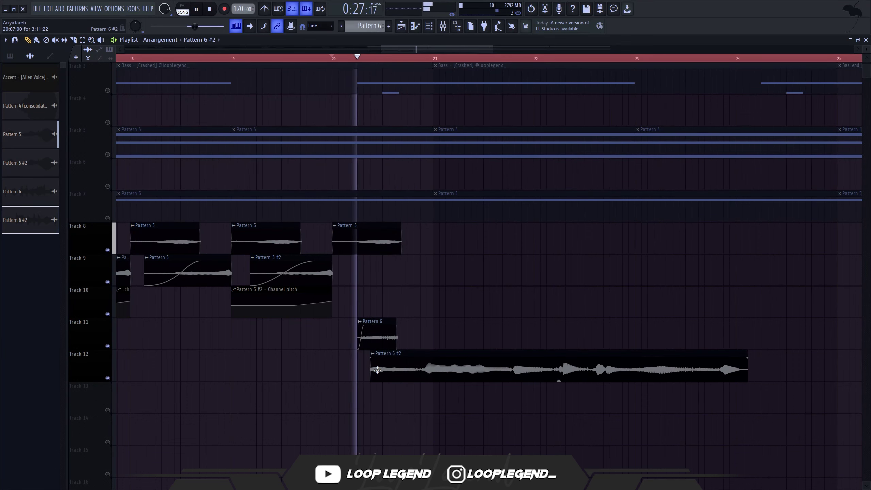
ctrl+scroll(376, 374, up, 4)
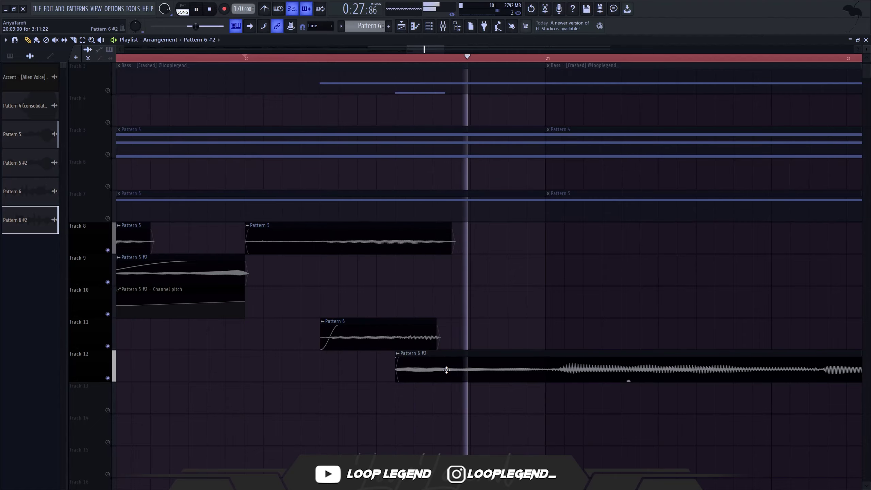
Move the long Pattern 6 #2 clip on track 11 from bar 21 to bar 17 and cut it off shortly before bar 18.
ctrl+scroll(508, 109, down, 8)
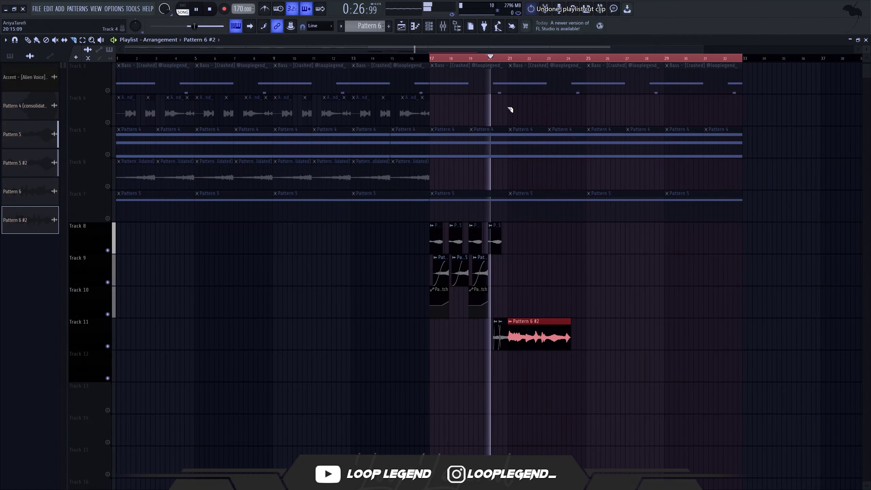
ctrl+scroll(510, 114, up, 3)
key(ctrl+d)
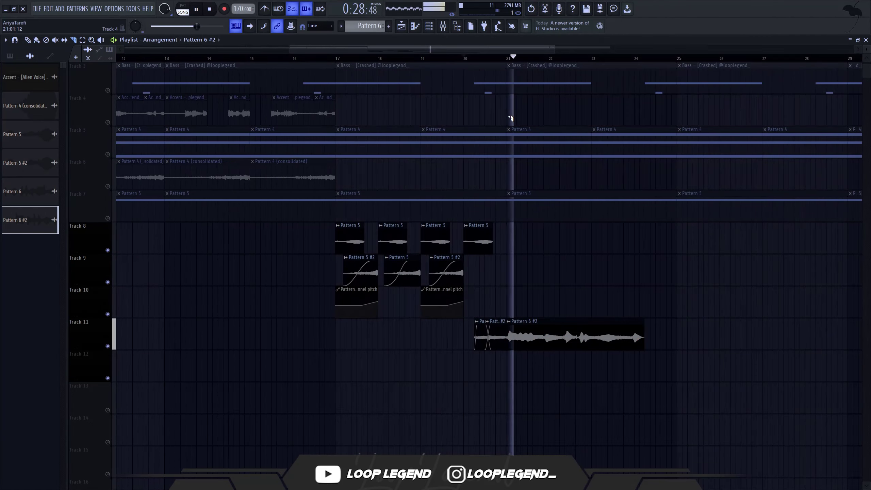
ctrl+scroll(511, 119, down, 2)
key(p)
ctrl+scroll(510, 133, up, 2)
drag(544, 343, 344, 344)
key(c)
click(339, 336)
right_click(343, 338)
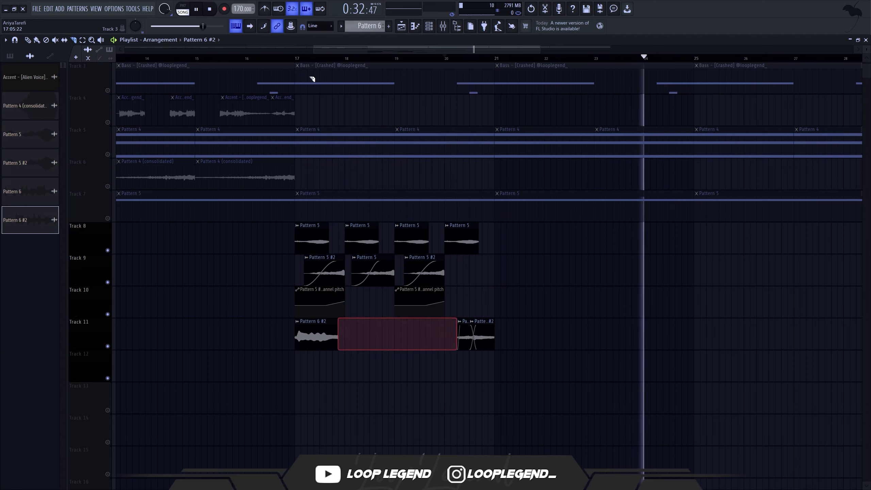
Repeat the faded-out one-bar Pattern 6 #2 clip from bar 17 at bars 18 and 19 on track 11.
click(296, 58)
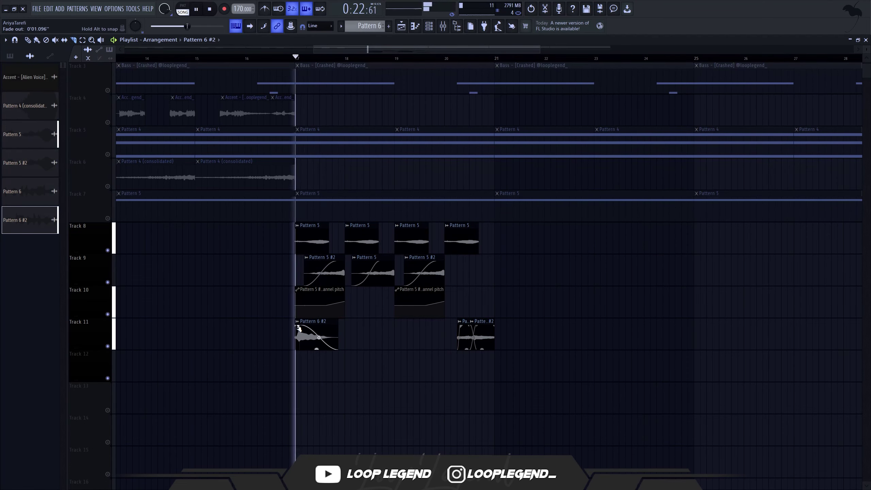
ctrl+drag(375, 332, 302, 335)
key(ctrl+b)
ctrl+scroll(277, 338, up, 3)
key(ctrl+z)
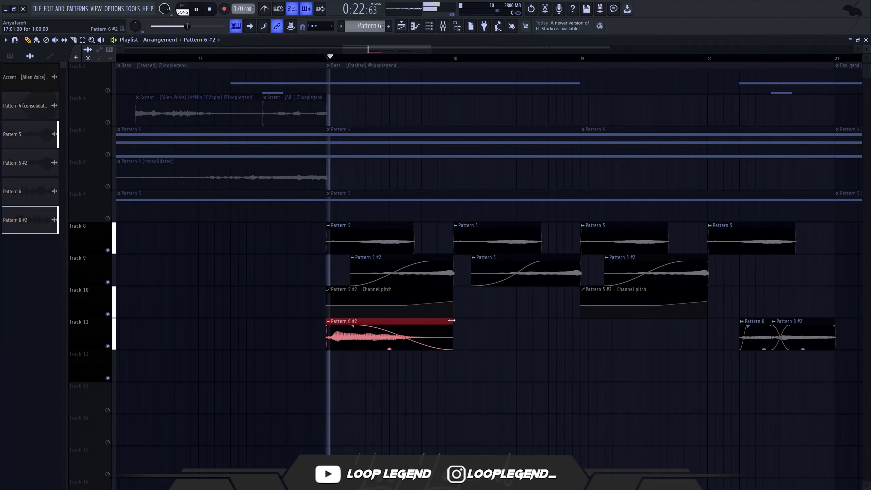
key(ctrl+b)
ctrl+scroll(404, 335, down, 4)
key(ctrl+b)
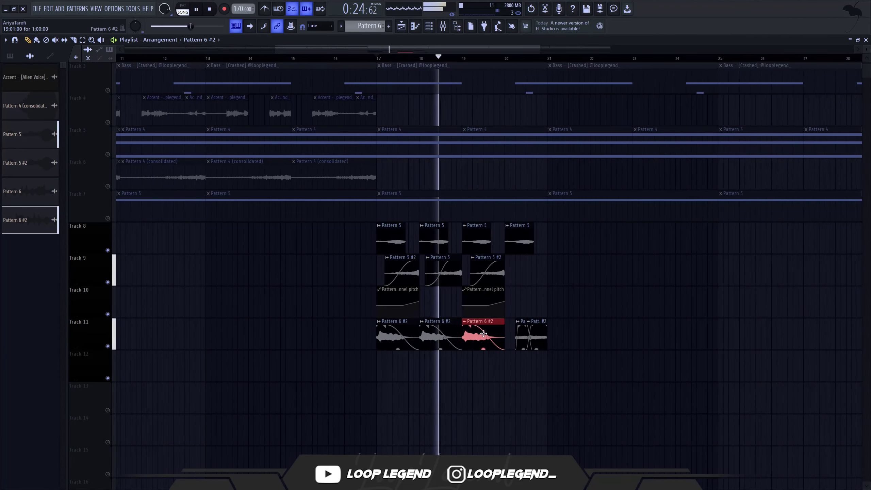
Move the three faded Pattern 6 #2 clips down to track 12 and add a fourth one at bar 20.
ctrl+drag(493, 330, 417, 371)
click(513, 371)
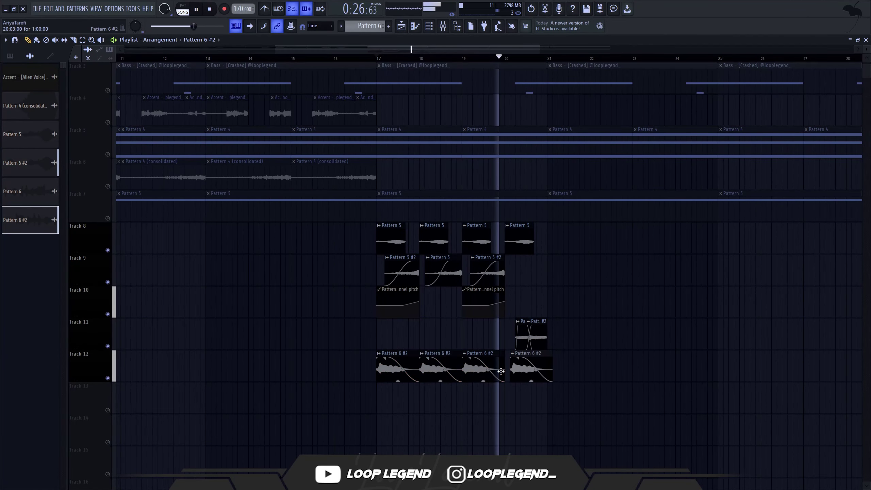
drag(525, 371, 519, 371)
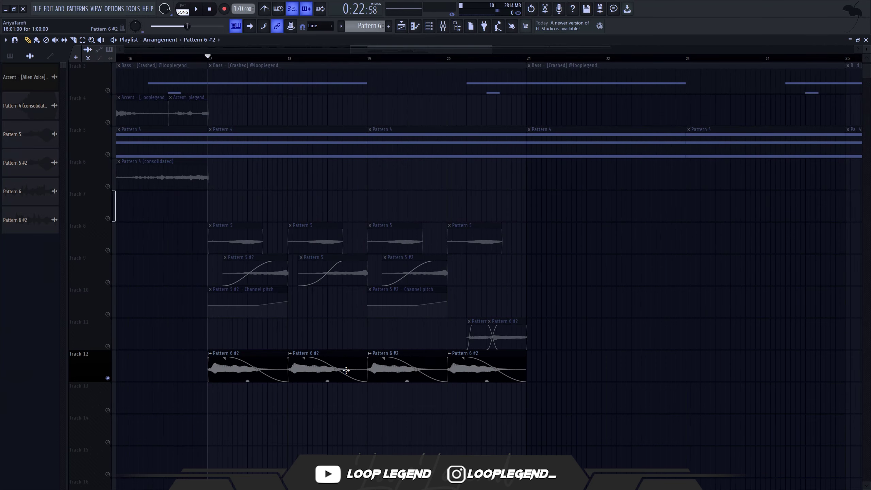
Raise the pitch shift of the track 12 Pattern 6 #2 clips to about +680 cents and preview them with the bass.
double_click(343, 373)
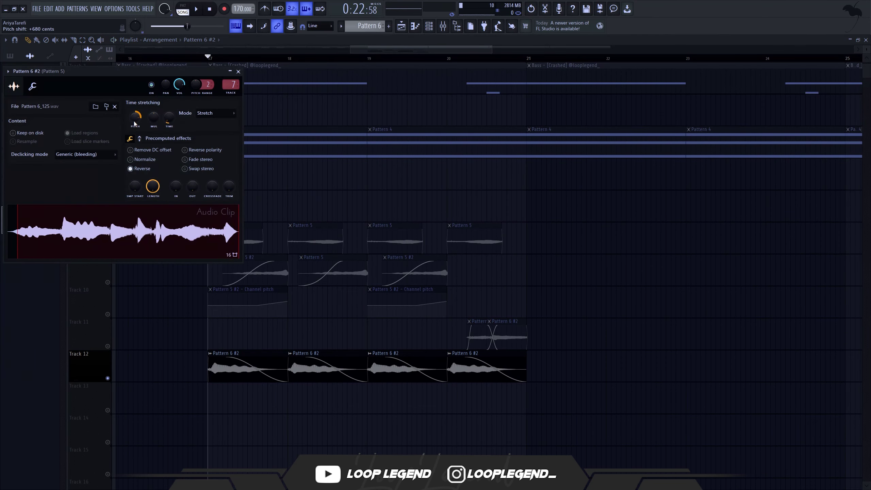
key(Escape)
key(space)
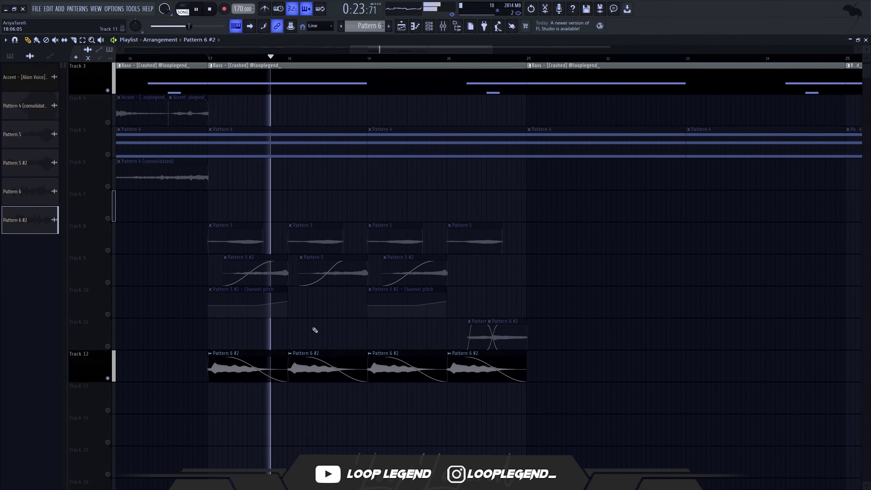
double_click(326, 373)
key(Escape)
key(space)
Make the second half of the bar 20 clip on track 12 unique and lower its pitch shift.
scroll(479, 374, up, 3)
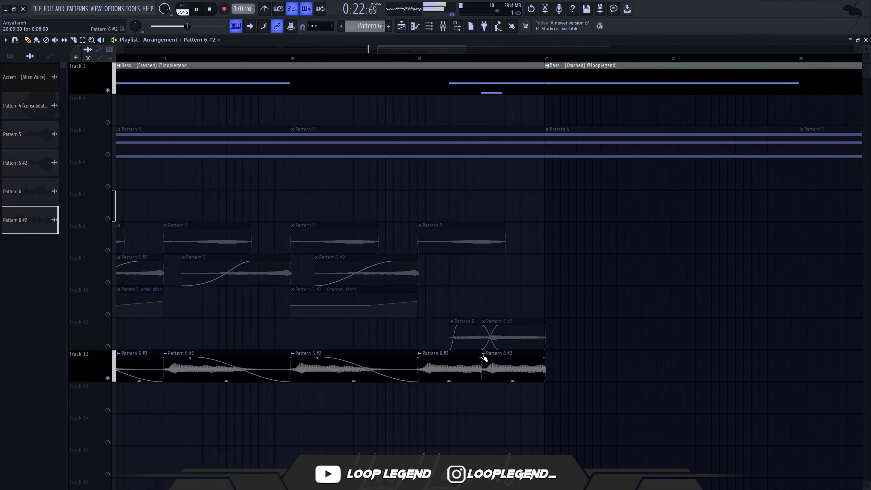
click(483, 356)
click(511, 429)
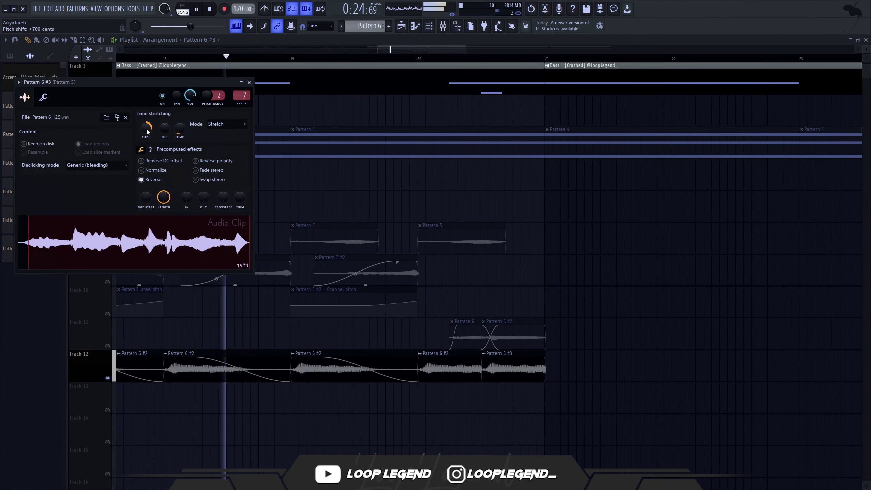
scroll(146, 132, down, 1)
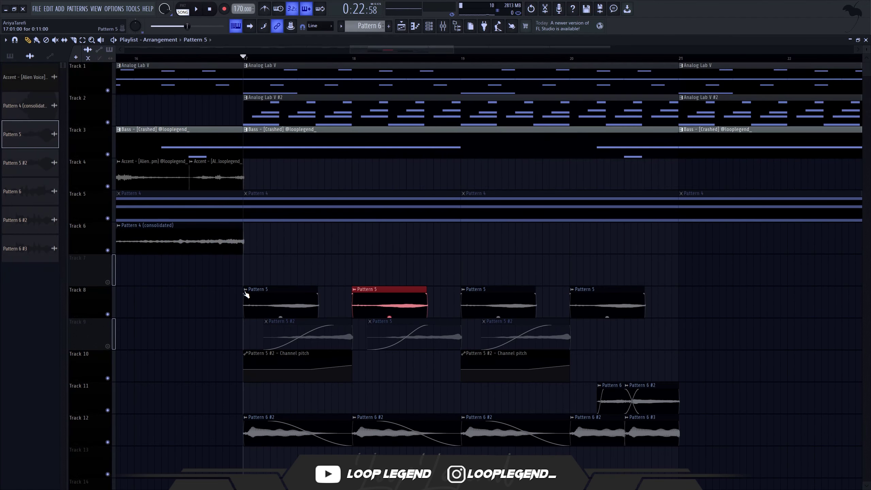
Make the bar 17 Pattern 5 clip on track 8 unique and delete the other Pattern 5 clips on that track.
click(301, 293)
click(273, 365)
drag(384, 295, 441, 294)
key(Delete)
Repeat the unique Pattern 5 #3 clip at bars 18, 19 and 20 on track 8.
drag(419, 296, 397, 298)
drag(389, 297, 288, 305)
key(ctrl+b)
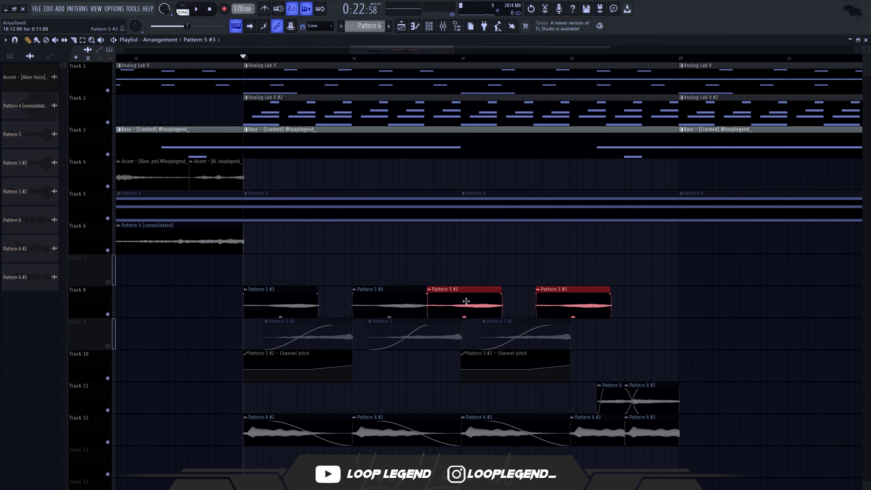
drag(467, 301, 497, 301)
Set the pitch shift of Pattern 5 #3 to about -220 cents and that of Pattern 6 #2 to +900 cents.
double_click(473, 290)
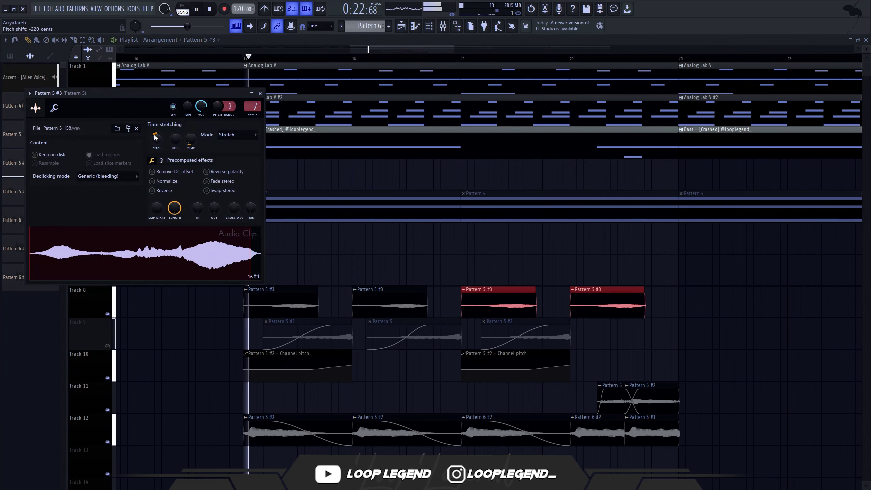
key(Escape)
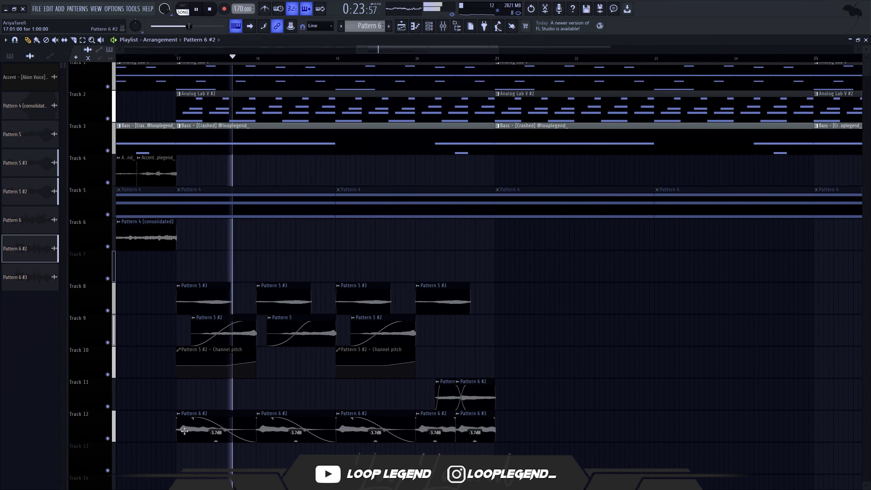
double_click(184, 431)
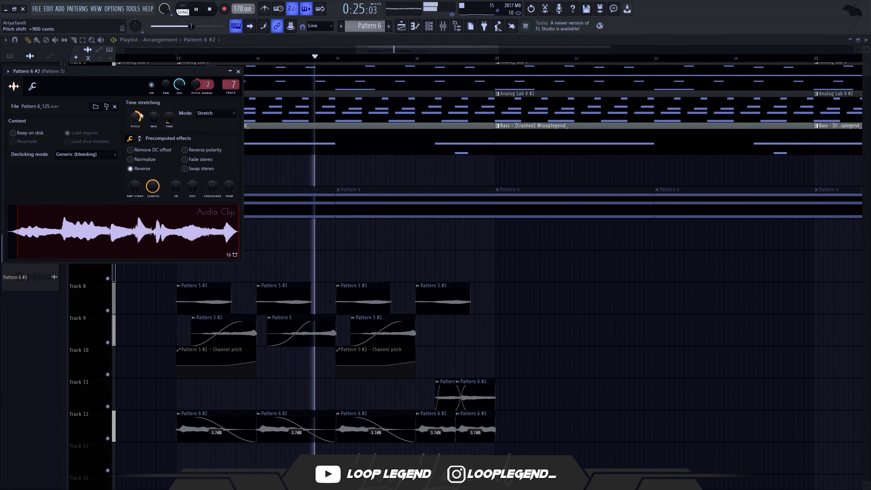
key(Escape)
Select the cello and automation clips in bars 17 to 20 on tracks 8 to 12 and duplicate them to bar 21.
scroll(473, 399, down, 3)
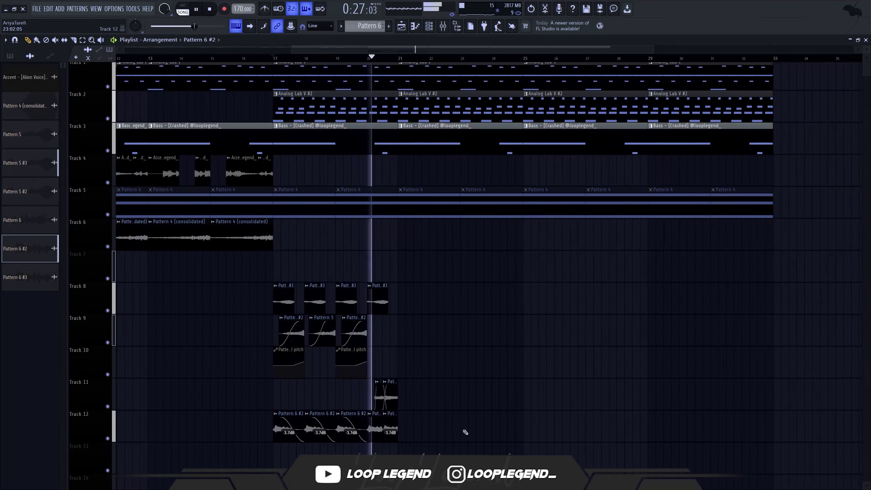
drag(463, 447, 273, 283)
key(ctrl+b)
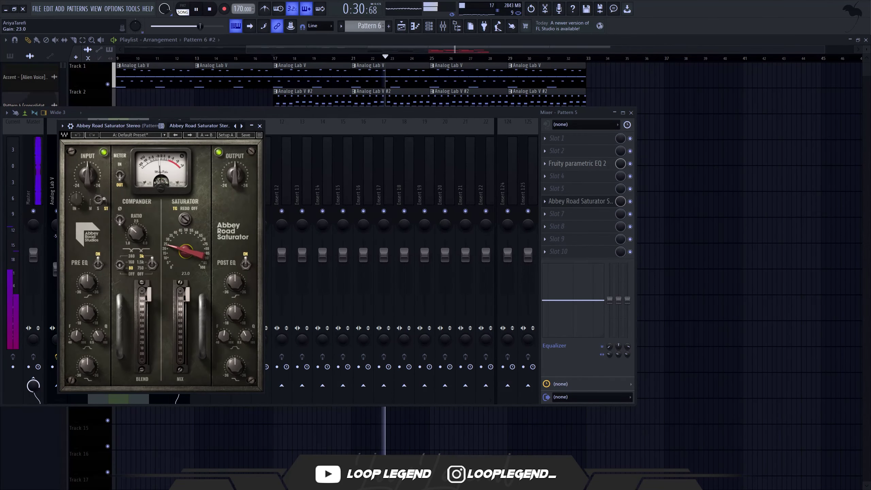
Set the Abbey Road Saturator gain to 16.6 on the Pattern 5 mixer track and lower its mix.
drag(185, 251, 186, 259)
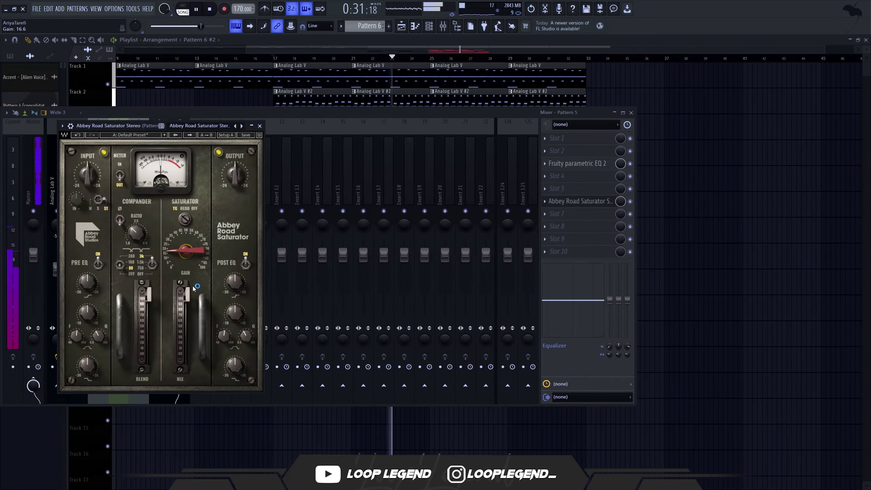
drag(186, 294, 186, 338)
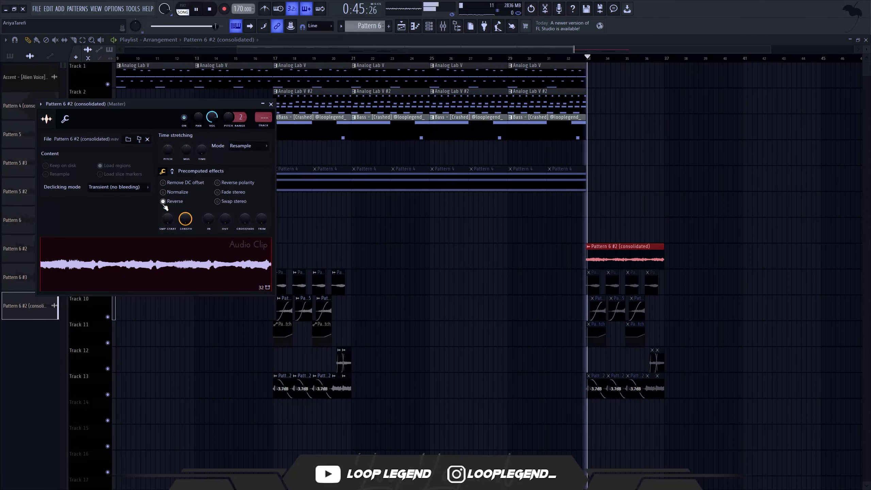
Replace the cello clips at bar 17 with the bar 33 set of the reversed consolidated clip and its muted source clips.
key(Escape)
drag(462, 262, 203, 441)
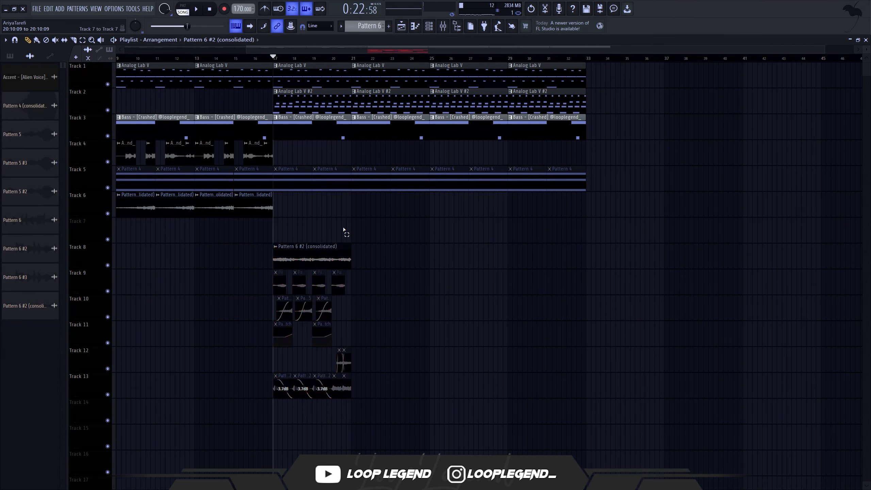
Set the Pattern 6 #2 (consolidated) clip at bar 17 to Stretch mode with a stretch time of 2 bars.
double_click(329, 246)
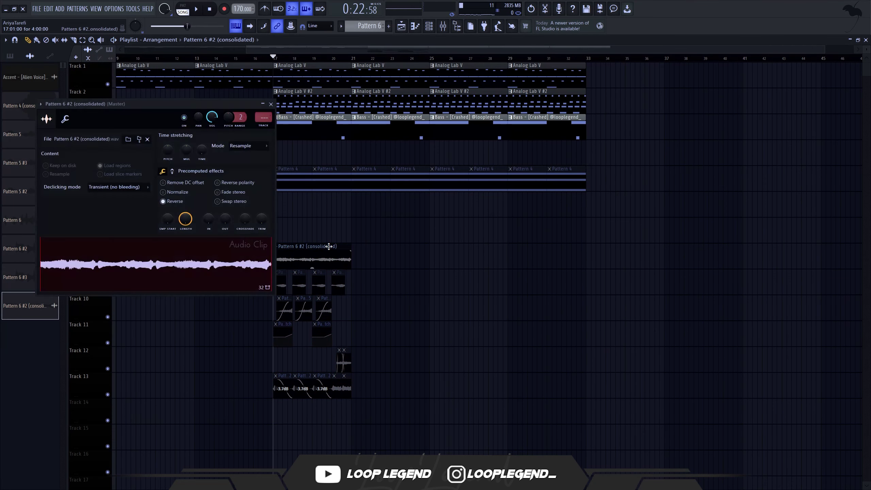
scroll(203, 146, down, 4)
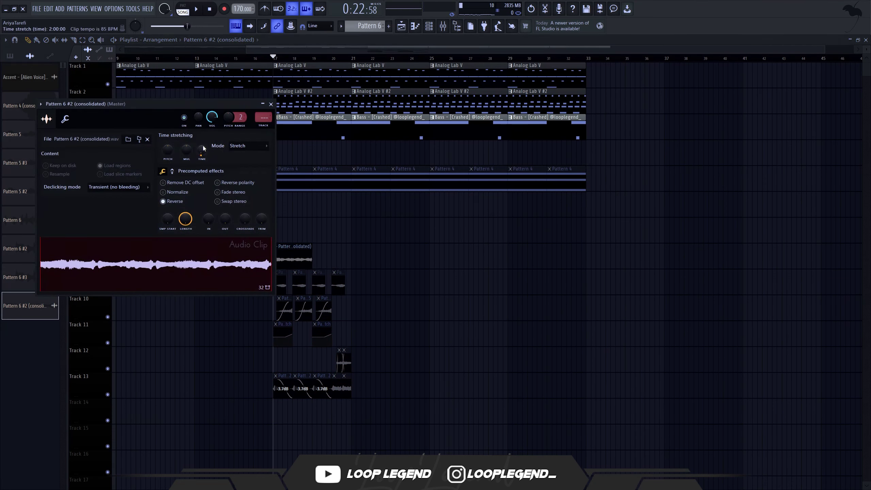
key(space)
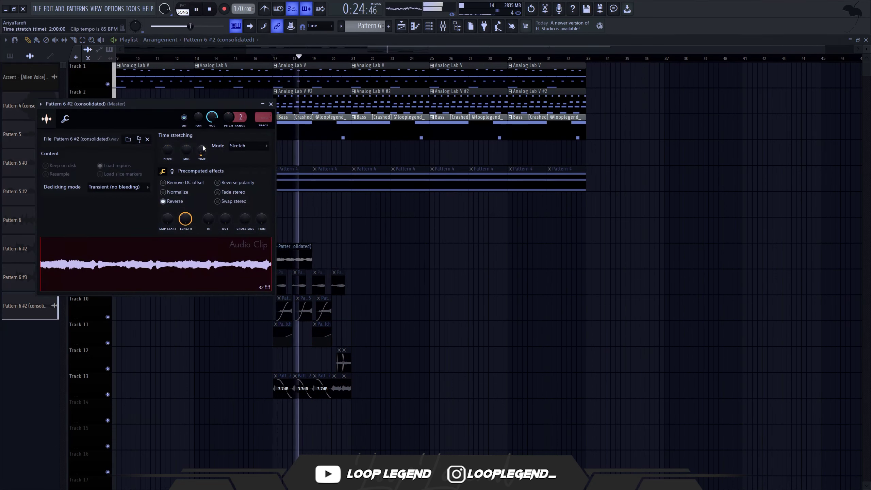
Repeat the shortened consolidated clip from bar 17 to bar 32 and lower the mix and predelay of its ValhallaRoom reverb.
ctrl+click(284, 268)
key(ctrl+b)
drag(375, 243, 251, 270)
key(ctrl+b)
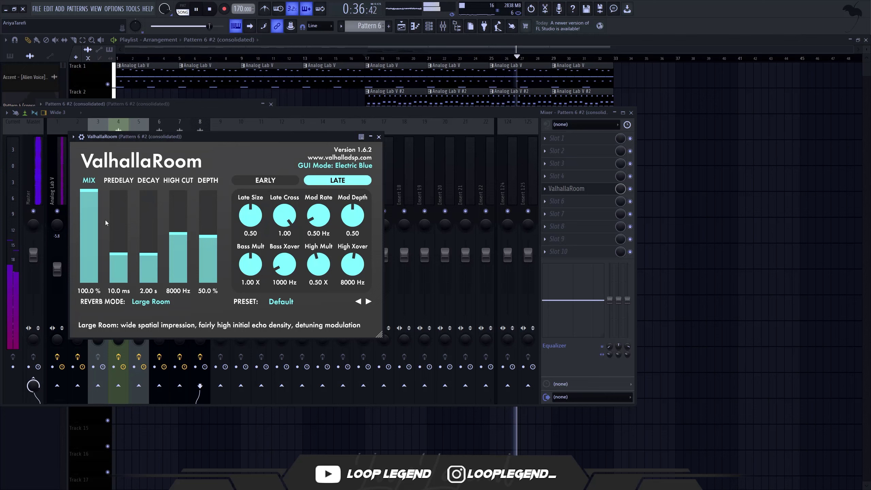
click(90, 235)
click(121, 274)
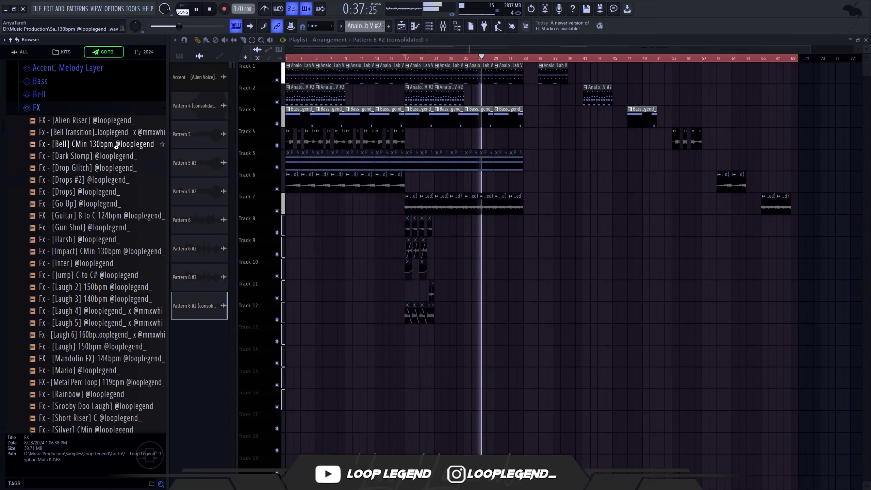
Place Fx - [Bell] CMin 130bpm at bar 17 on track 13, pitch it +500 cents and set its time stretching to Stretch.
key(space)
drag(406, 249, 405, 339)
double_click(408, 336)
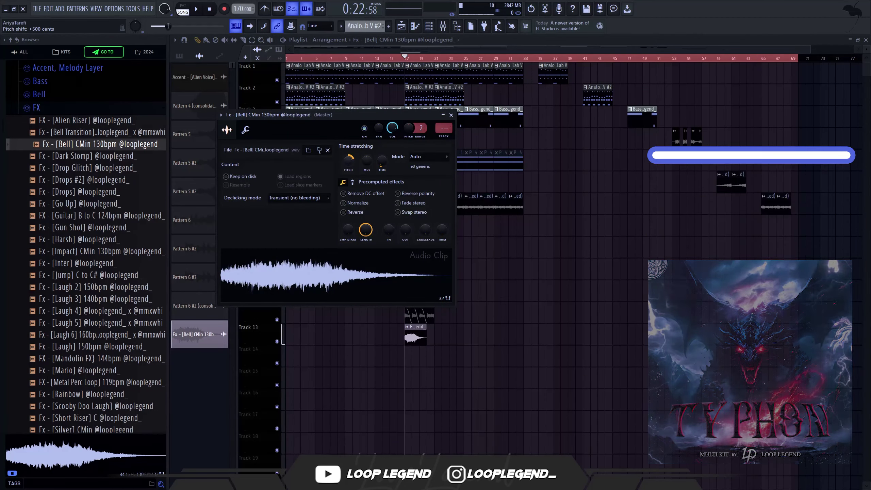
key(space)
click(429, 156)
click(426, 180)
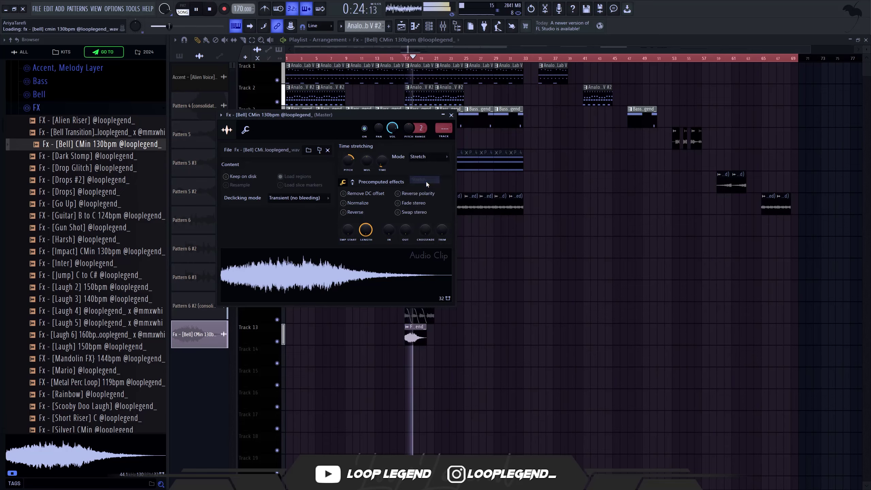
key(Escape)
Copy the bell FX clip on track 13 to bars 1, 9 and 25.
drag(460, 342, 207, 360)
scroll(299, 350, up, 3)
Load Fruity Phaser on the bell FX mixer track and lower that track's volume.
double_click(314, 331)
key(F2)
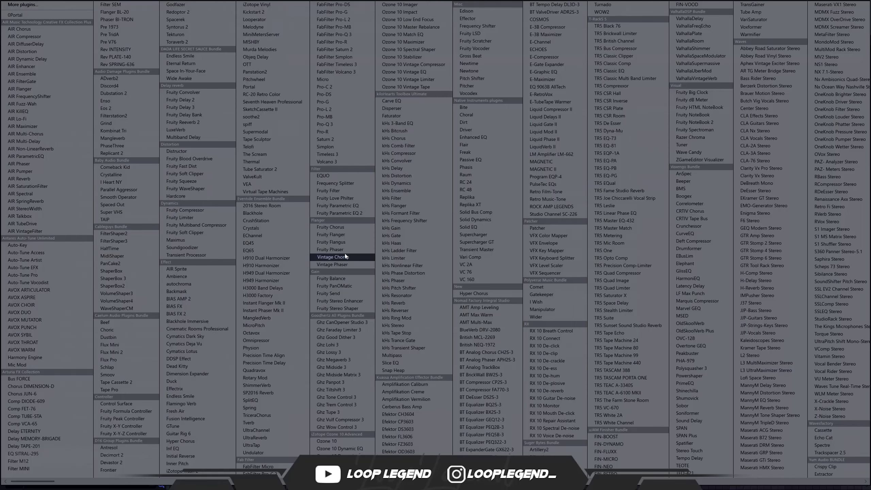
click(344, 253)
key(space)
key(Escape)
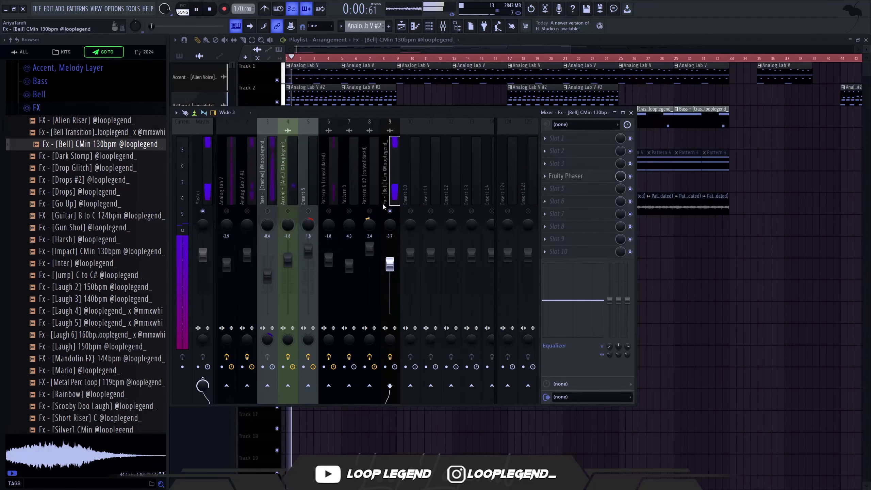
drag(389, 264, 393, 268)
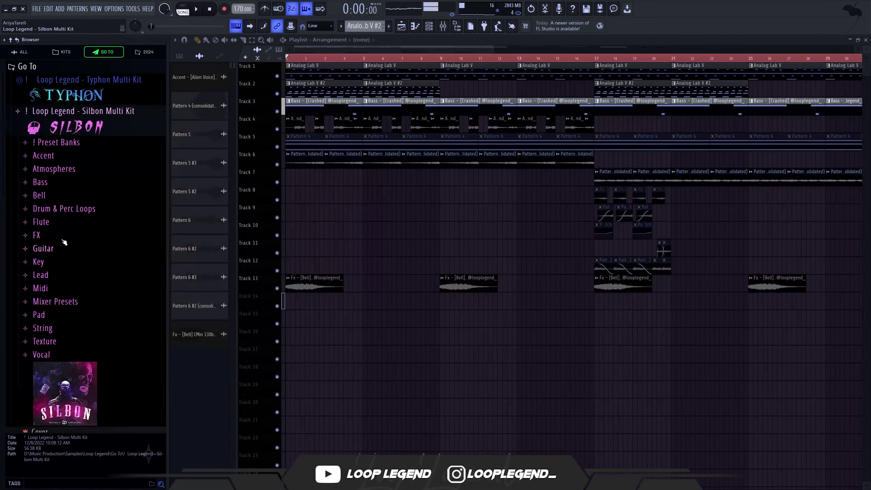
Place Drum Loop - [Ambi] 140bpm from the Silbon Multi Kit at bar 9 on track 14 and set its channel volume to 47%.
click(59, 223)
key(Down)
key(Down)
key(Down)
key(Down)
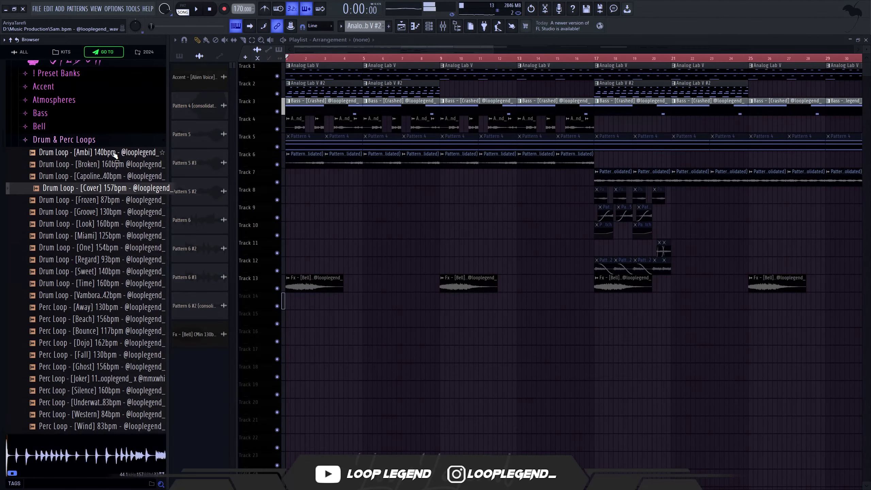
drag(115, 153, 441, 298)
click(441, 58)
key(space)
double_click(503, 307)
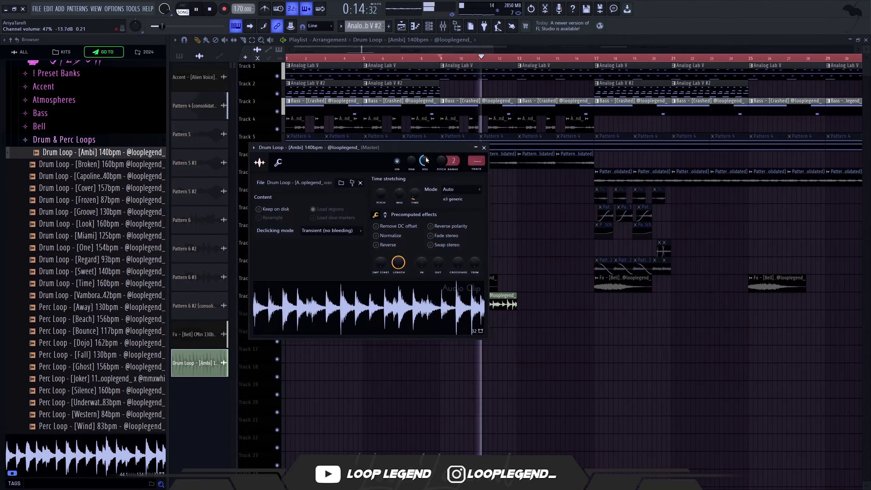
key(Escape)
Slice the Ambi drum loop on track 14 and delete the section from beat 4 of bar 9 into the start of bar 10.
shift+drag(478, 303, 554, 303)
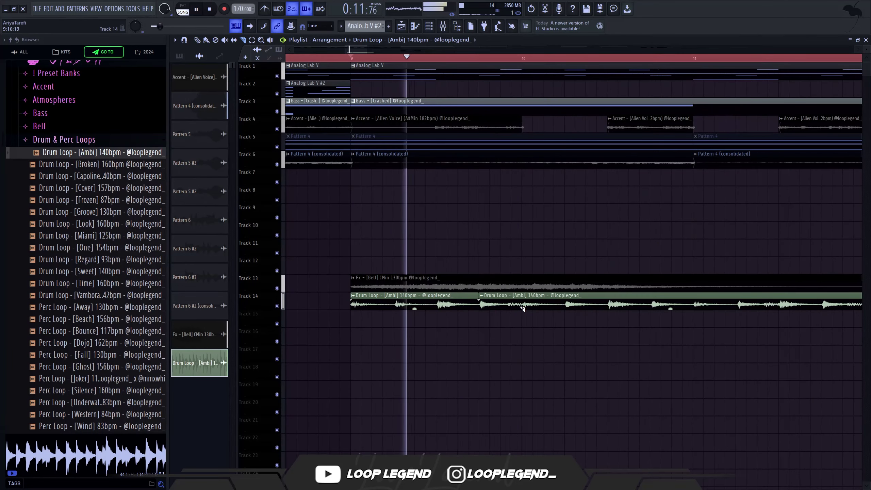
drag(520, 304, 566, 304)
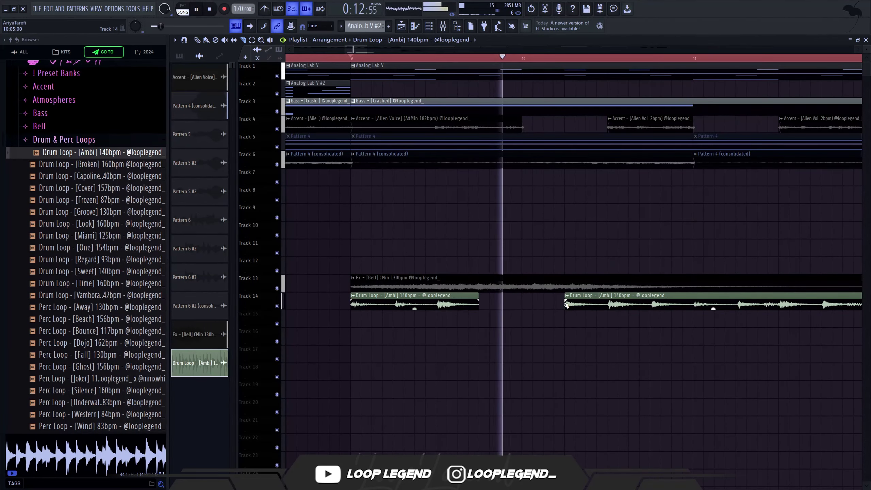
scroll(566, 304, down, 3)
scroll(659, 311, up, 3)
key(space)
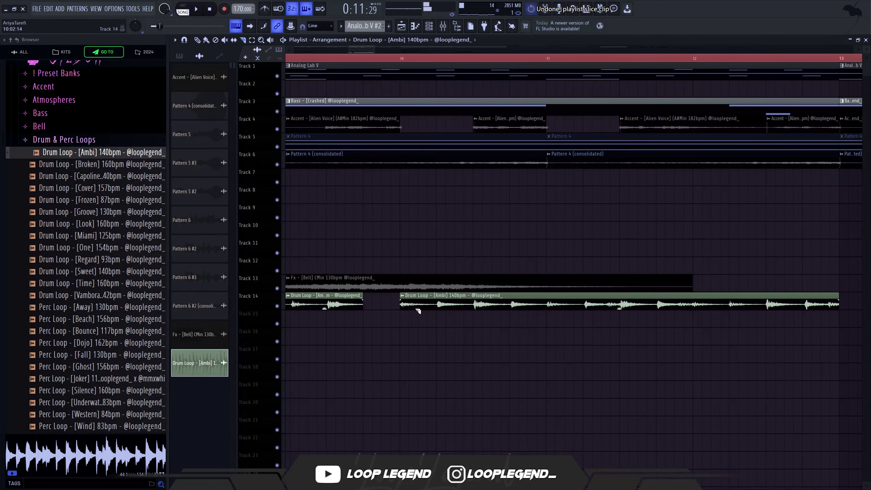
right_click(416, 310)
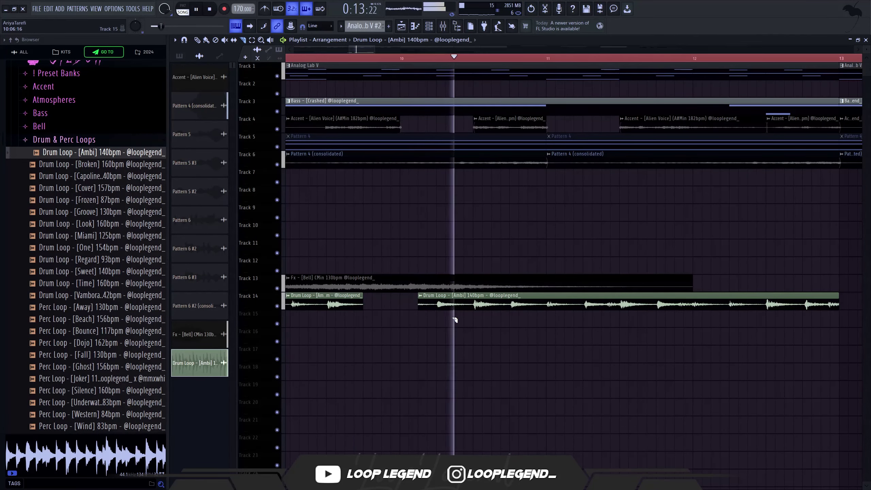
key(space)
Slice the drum loop at beat 3 of bar 10 and at bar 11, and delete the short piece starting at beat 3.
click(474, 304)
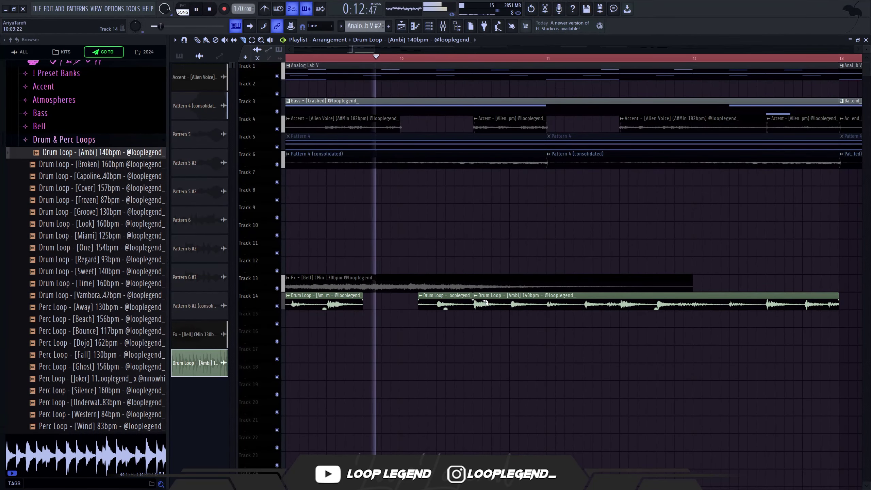
right_click(492, 303)
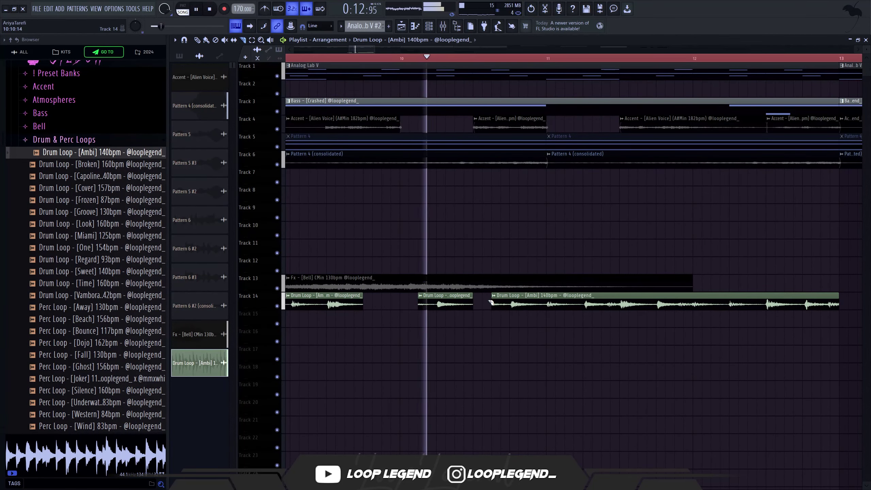
click(549, 307)
scroll(598, 317, down, 2)
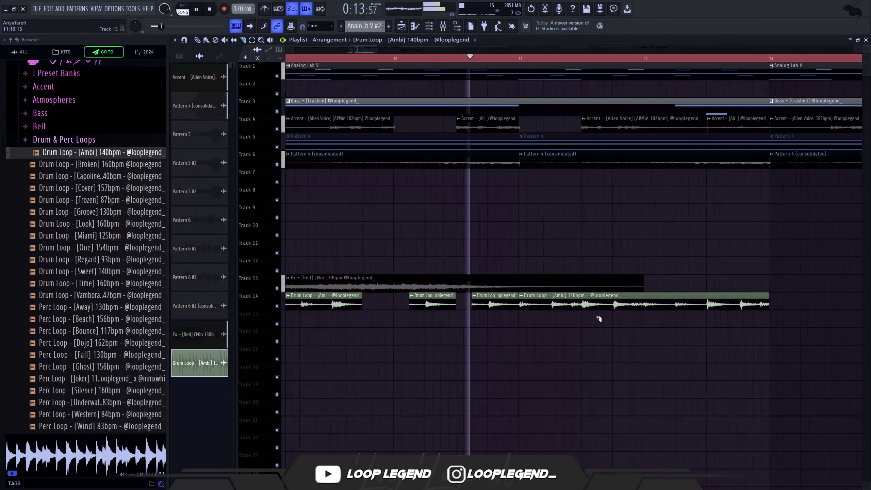
scroll(580, 305, up, 2)
key(space)
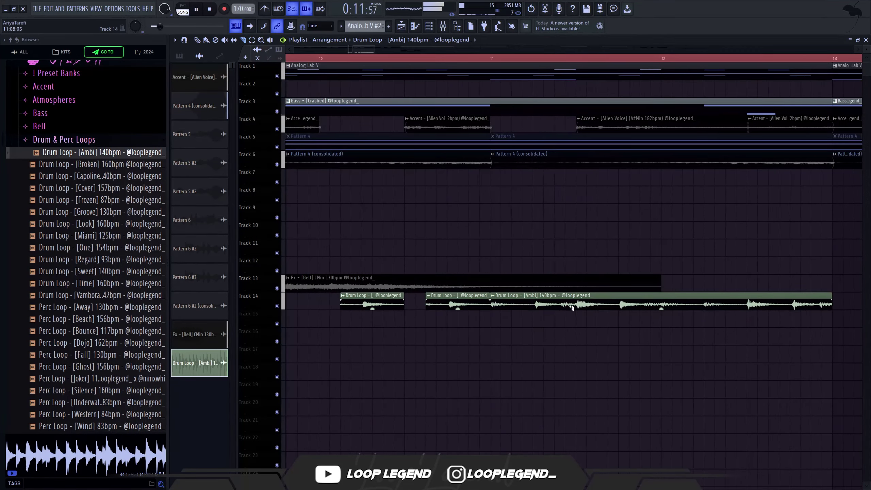
Slice the drum loop near the end of bar 11 and delete the short pieces around beat 4.
scroll(575, 306, up, 1)
scroll(587, 305, down, 2)
scroll(592, 304, up, 1)
click(595, 304)
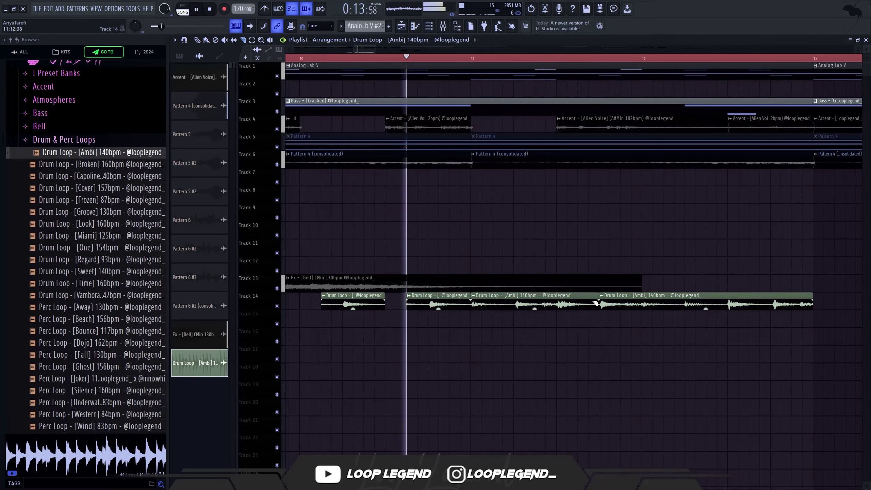
right_click(579, 307)
key(space)
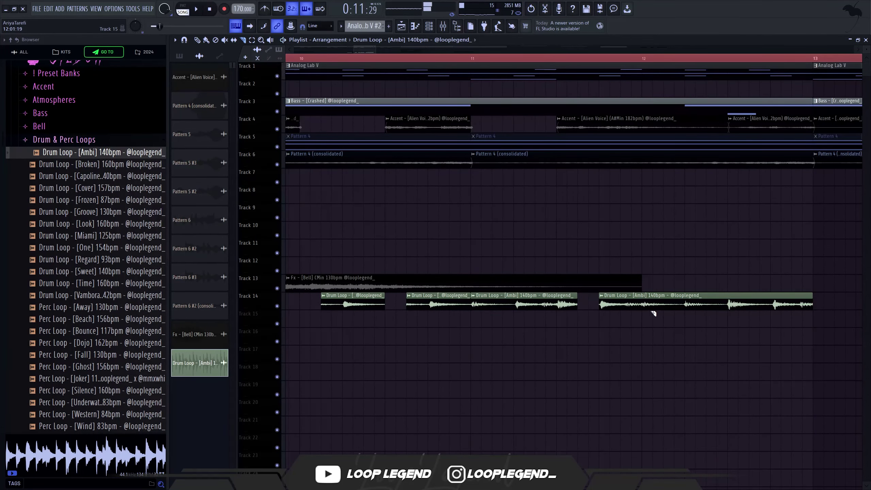
right_click(628, 305)
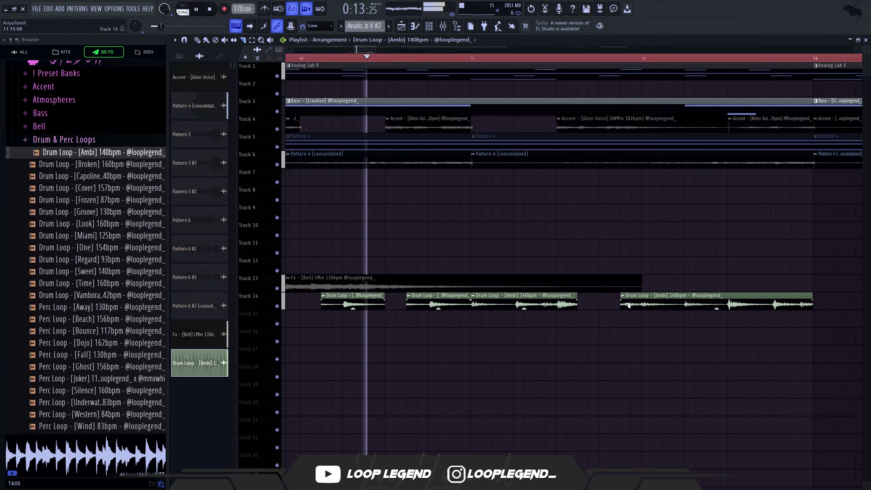
scroll(628, 305, down, 2)
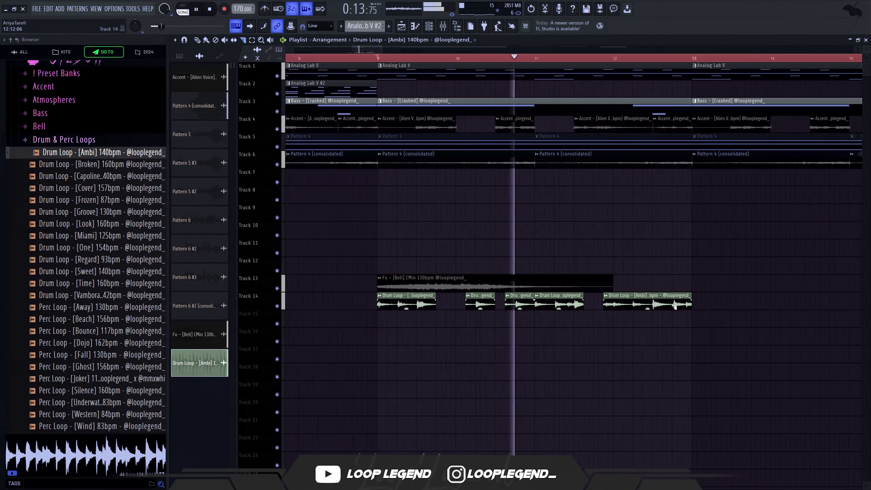
Slice the drum loop at beat 2 of bar 12 and delete the short piece that starts there.
scroll(669, 305, up, 2)
click(607, 304)
right_click(629, 303)
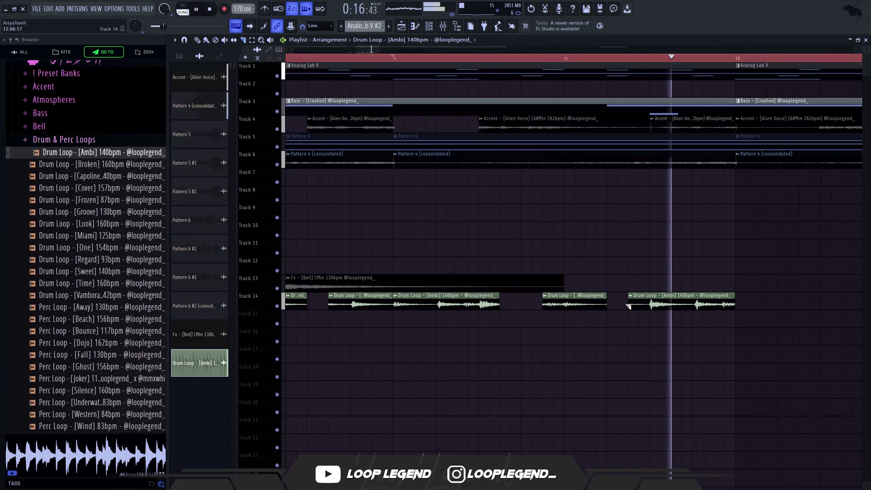
key(space)
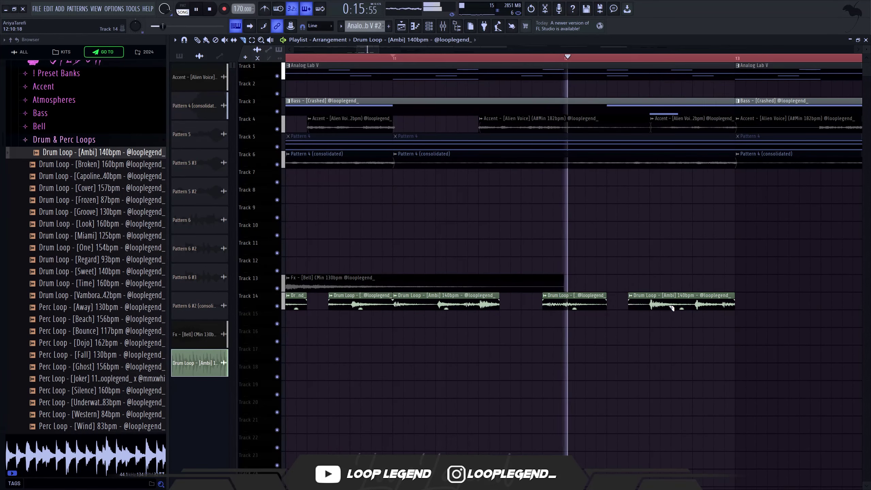
right_click(673, 307)
key(ctrl+z)
key(space)
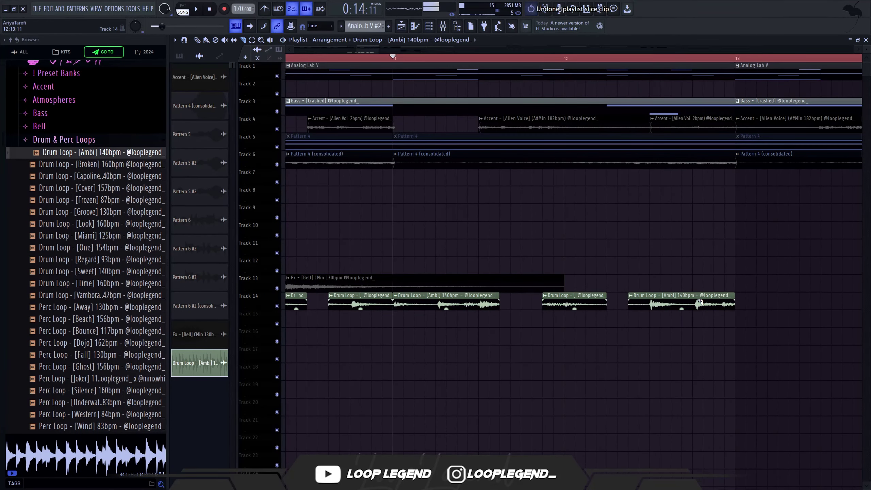
Slice the last drum loop piece at beat 4 of bar 12.
click(696, 304)
key(space)
scroll(672, 303, down, 4)
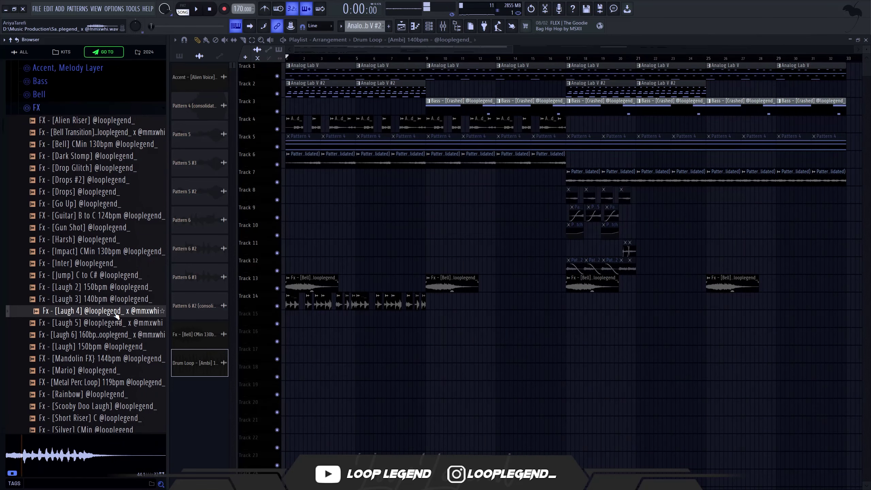
Place the Fx - [Laugh 4] sample on track 15 near bar 9 of the arrangement.
drag(117, 316, 428, 324)
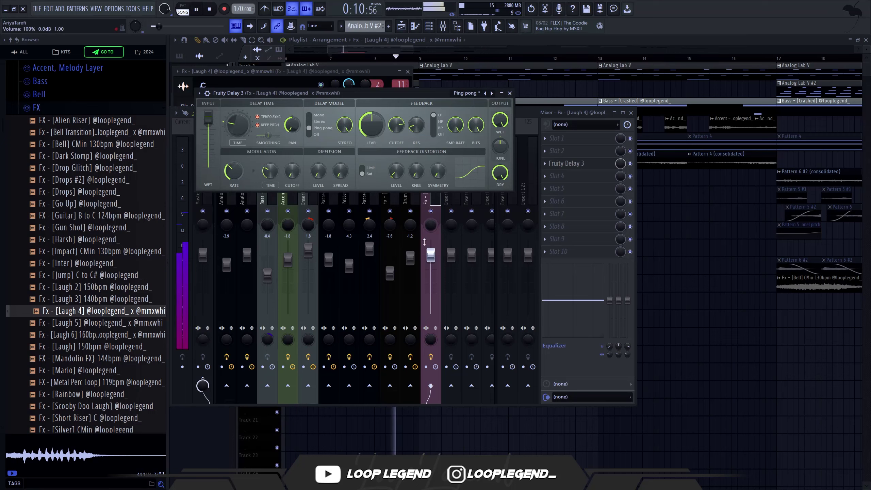
scroll(434, 261, down, 4)
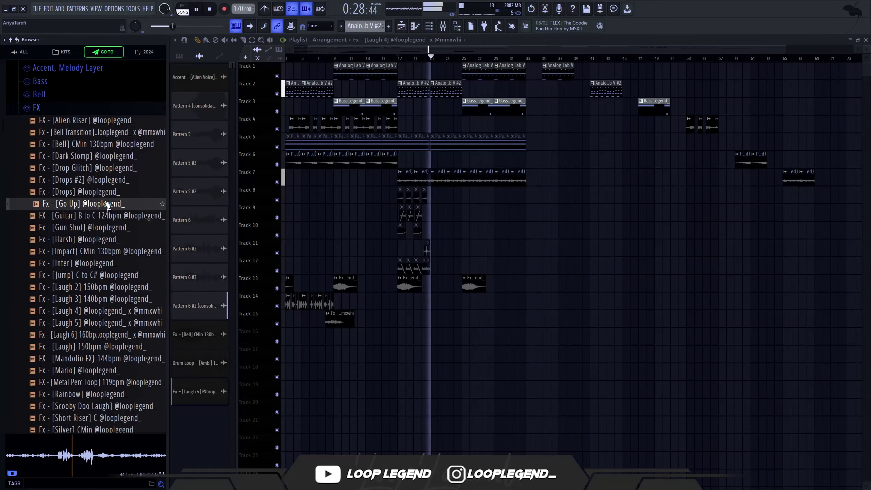
Place Fx - [Go Up] on track 14 with its start trimmed off and shift it slightly earlier ahead of bar 25.
drag(79, 203, 467, 303)
ctrl+scroll(468, 303, up, 10)
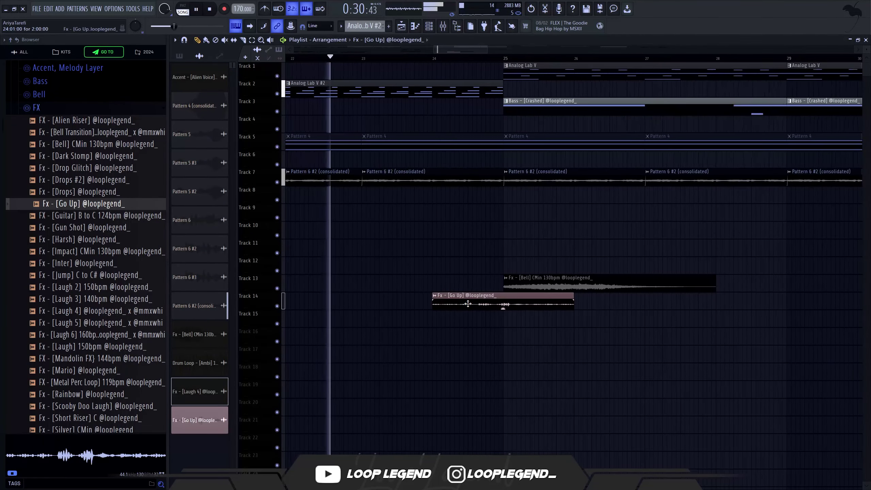
ctrl+scroll(377, 310, down, 5)
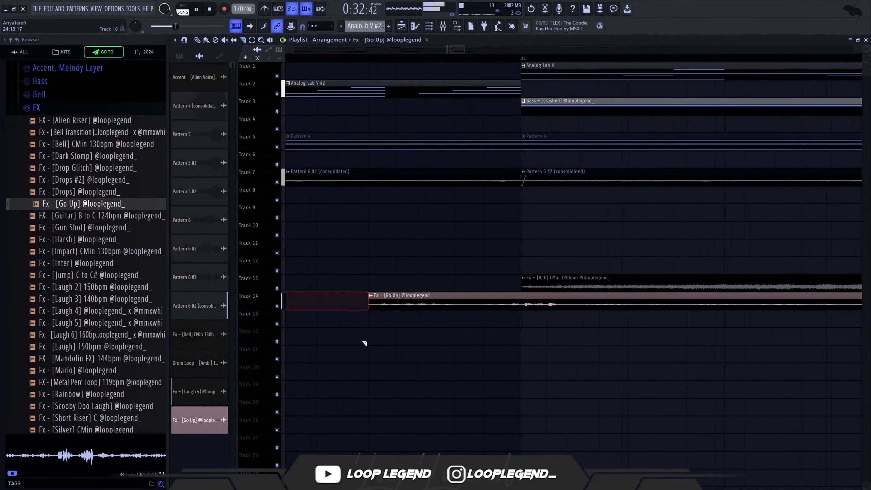
key(p)
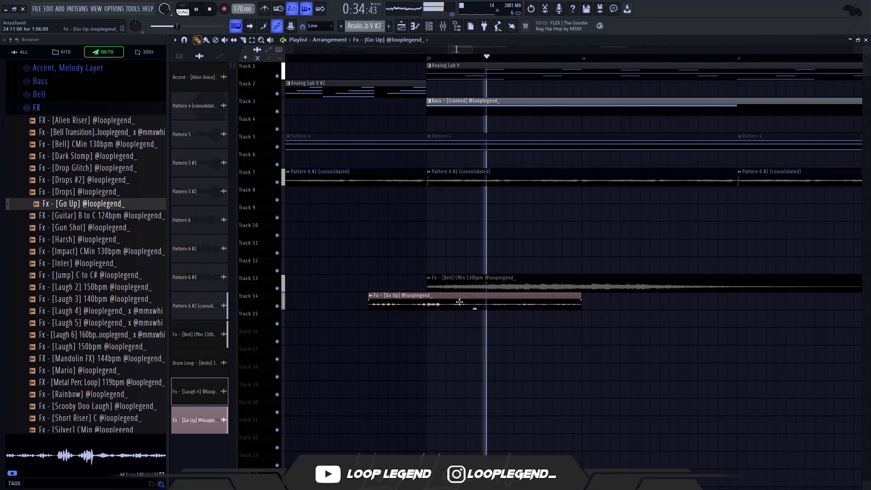
drag(460, 303, 429, 304)
ctrl+scroll(408, 308, down, 4)
ctrl+scroll(407, 309, up, 5)
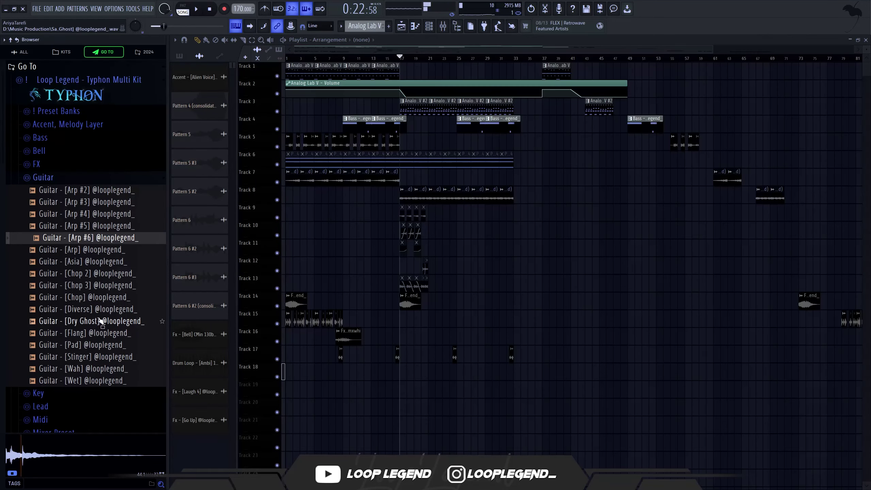
Load the Guitar - [Asia] one-shot as a new channel and open it in the piano roll.
key(Down)
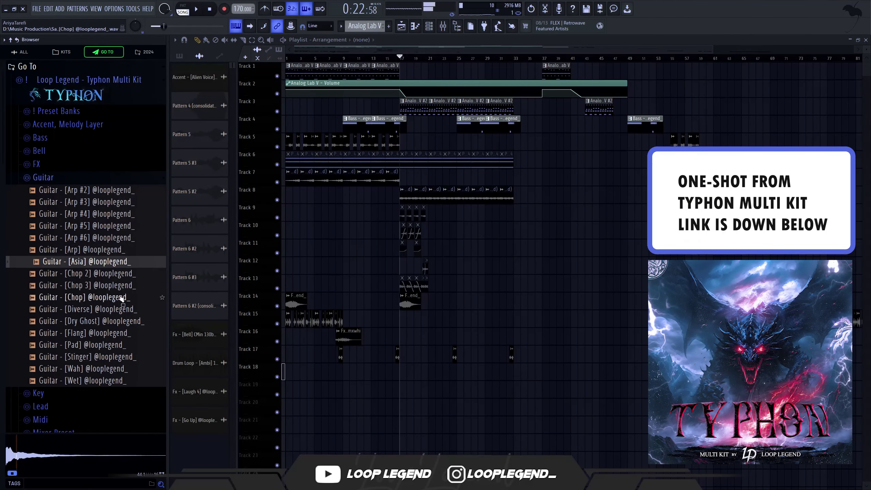
right_click(126, 259)
click(153, 271)
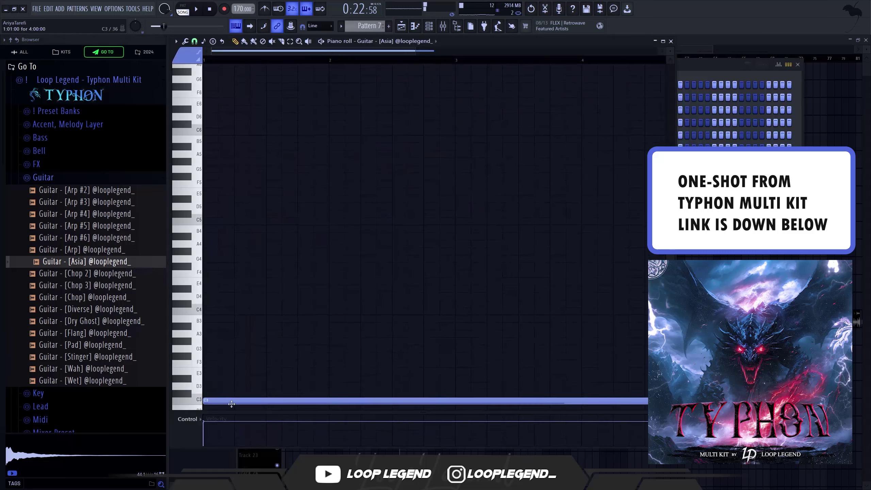
Lower the four-bar guitar note at bar 1 to F1, auditioning its pitch against the arrangement.
drag(230, 404, 206, 370)
key(space)
scroll(254, 340, down, 5)
key(space)
key(ctrl+Down)
key(space)
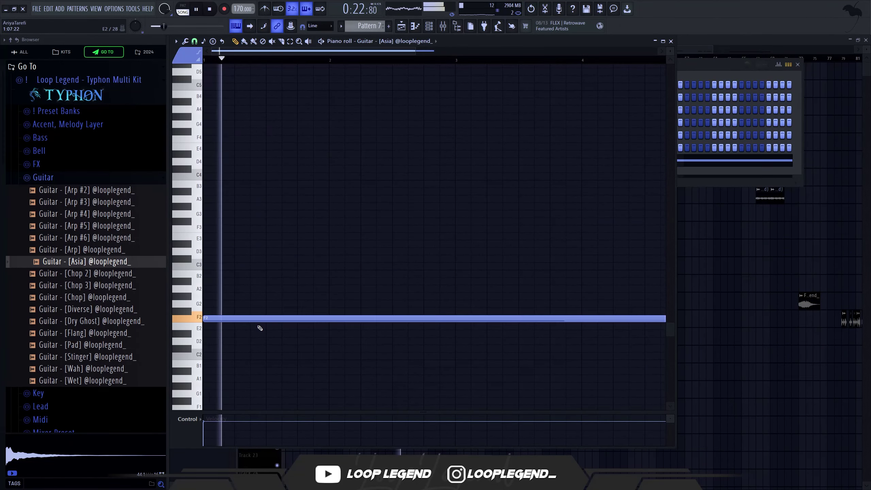
scroll(256, 314, down, 3)
key(ctrl+Down)
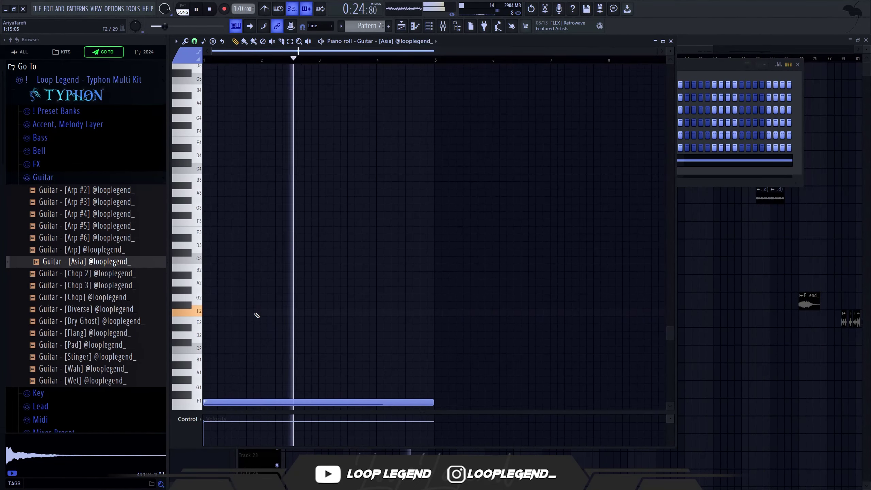
key(ctrl+Up)
key(ctrl+Down)
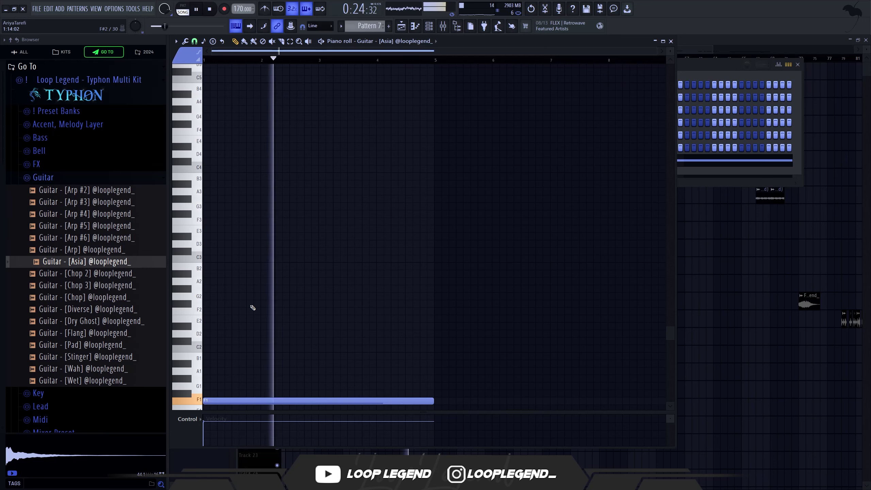
key(space)
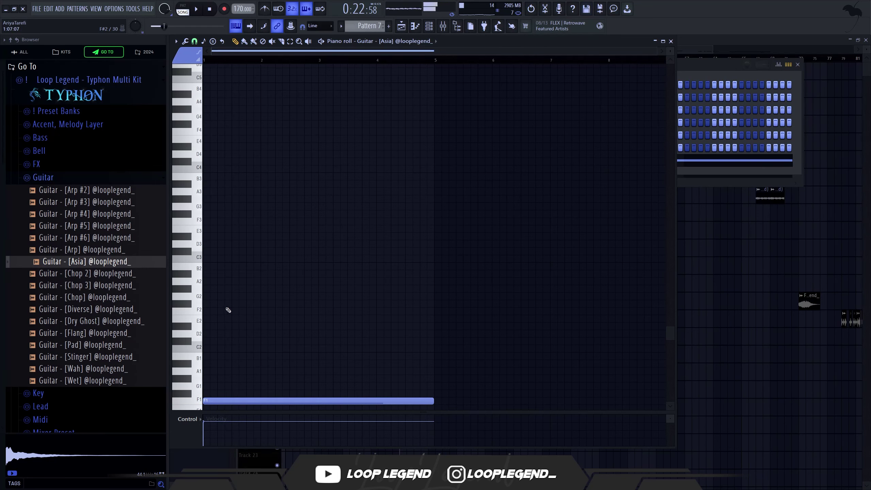
Add a four-bar F2 guitar note at bar 1, an octave above the F1 note, and play it back.
click(228, 311)
key(space)
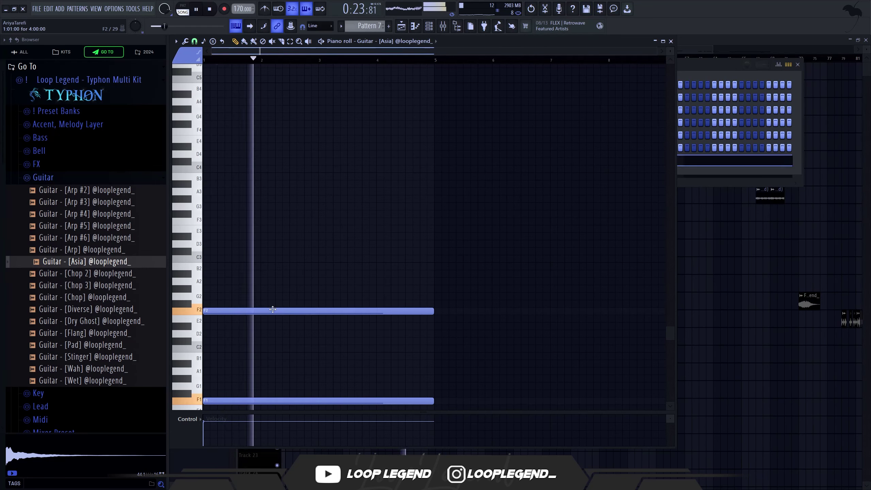
key(space)
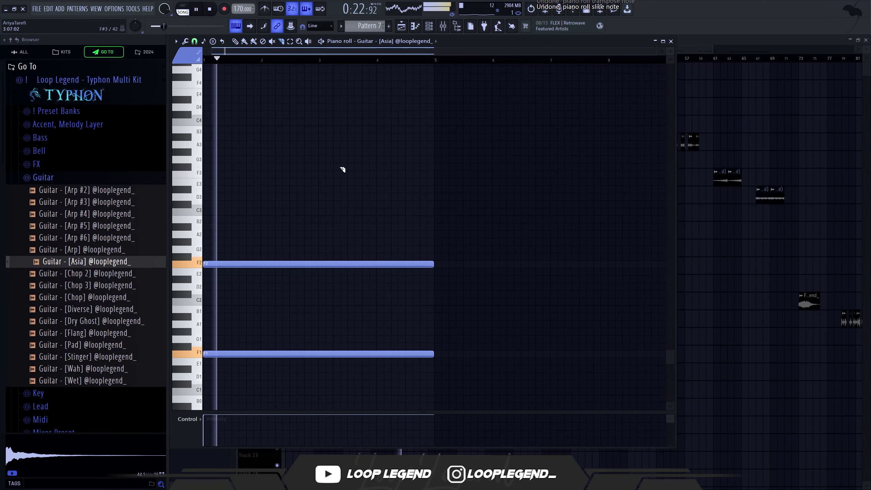
drag(413, 221, 405, 389)
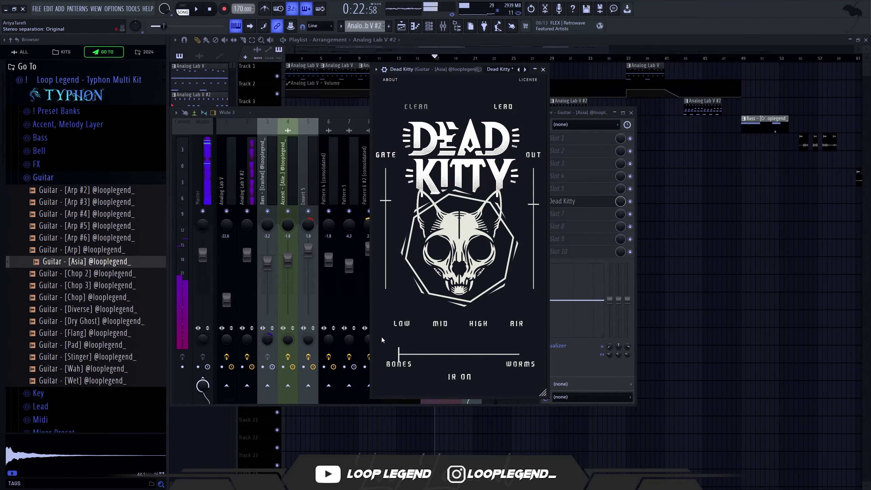
Move the second point of the Dead Kitty - Mix level automation to the middle of bar 18 and audition the ramp.
key(Escape)
key(F9)
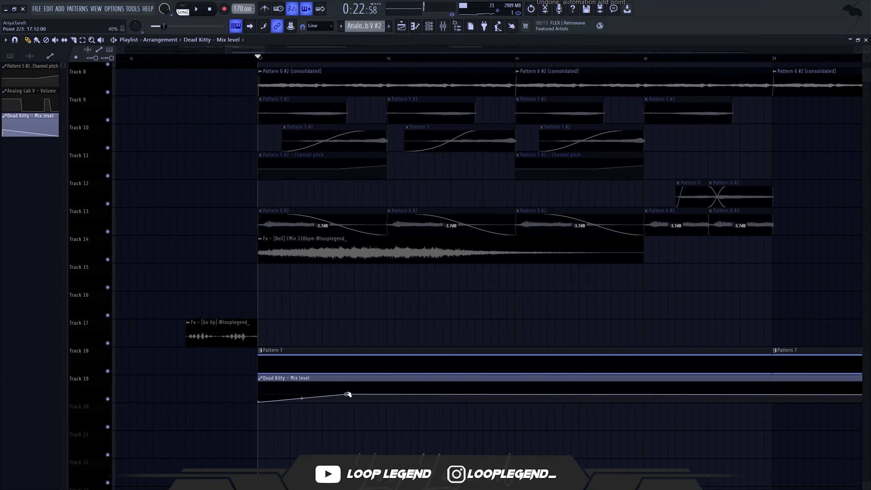
drag(348, 395, 450, 393)
key(space)
key(space)
key(space)
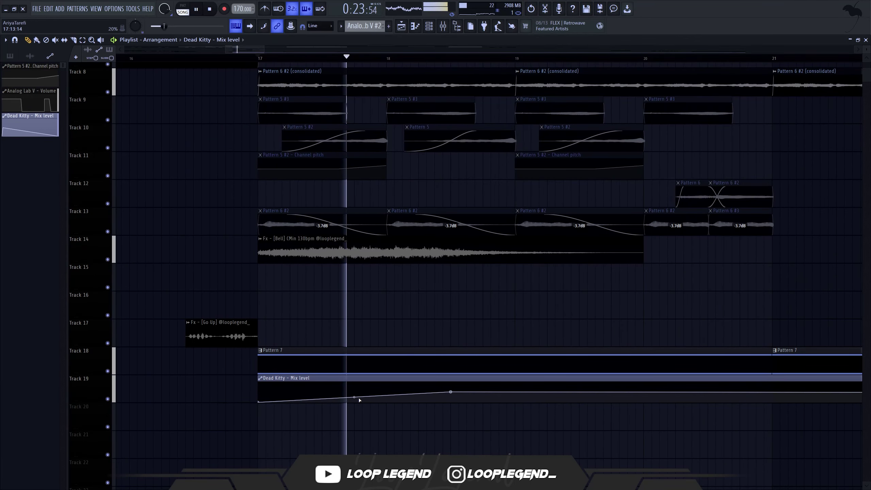
scroll(465, 395, down, 2)
key(space)
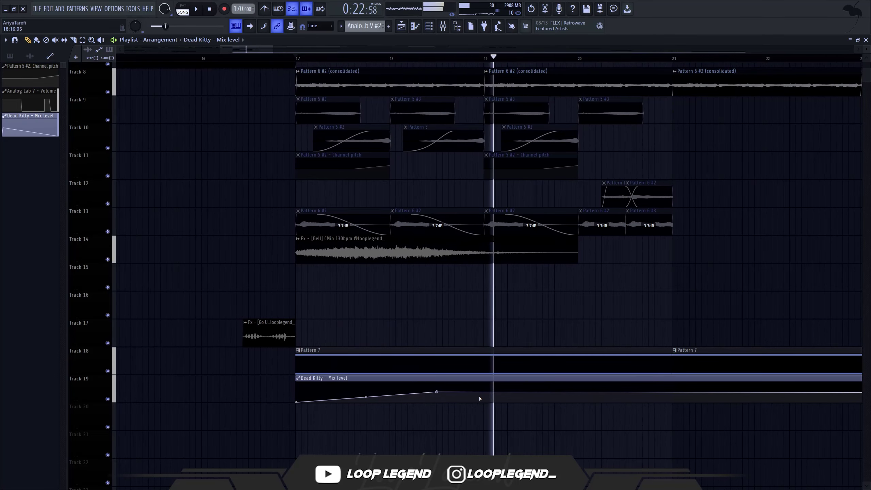
Remove the far end of the Dead Kitty - Mix level automation on track 19, leaving a short ramp clip at bar 17.
scroll(482, 398, down, 10)
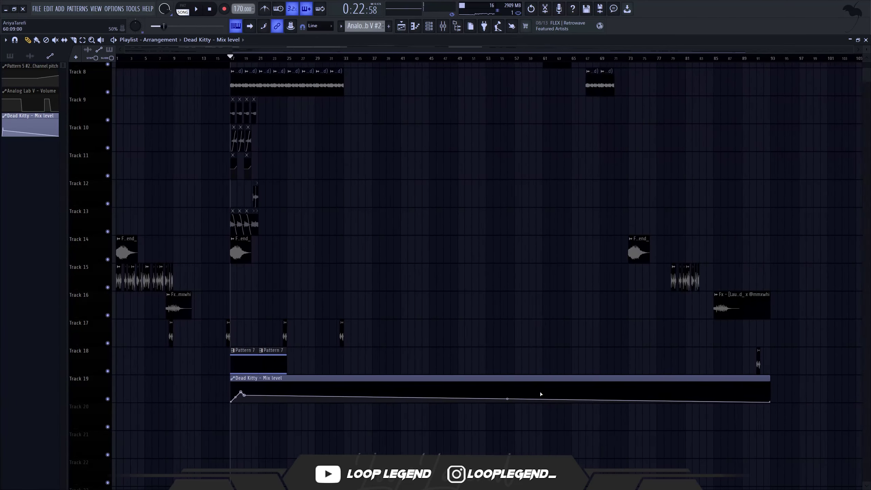
right_click(751, 402)
click(767, 351)
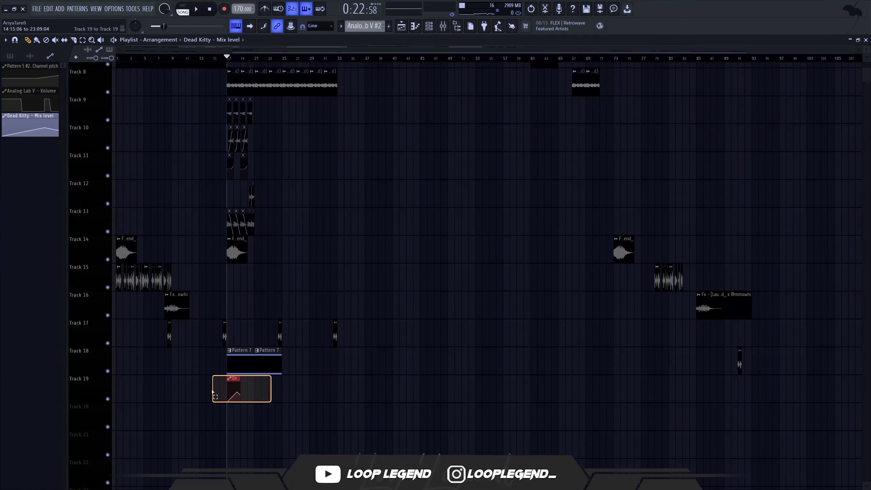
key(space)
scroll(213, 377, up, 8)
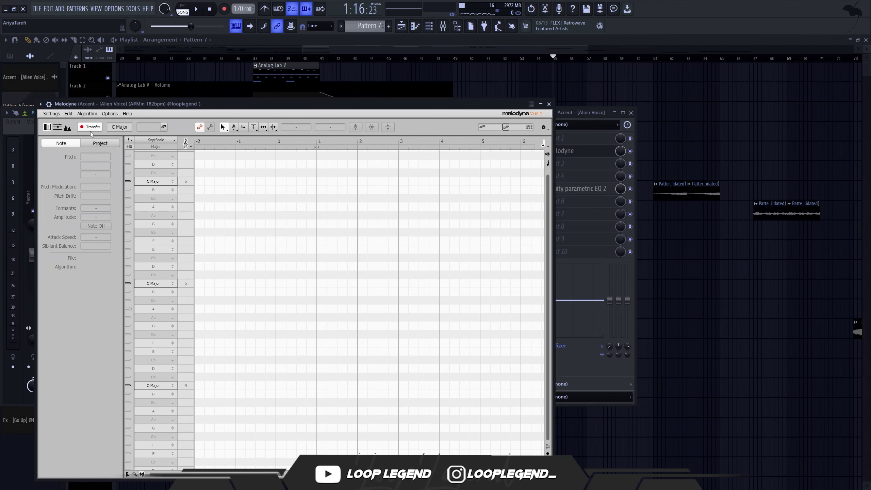
Transfer the Accent - [Alien Voice] audio into Melodyne and set its scale to F Phrygian.
key(space)
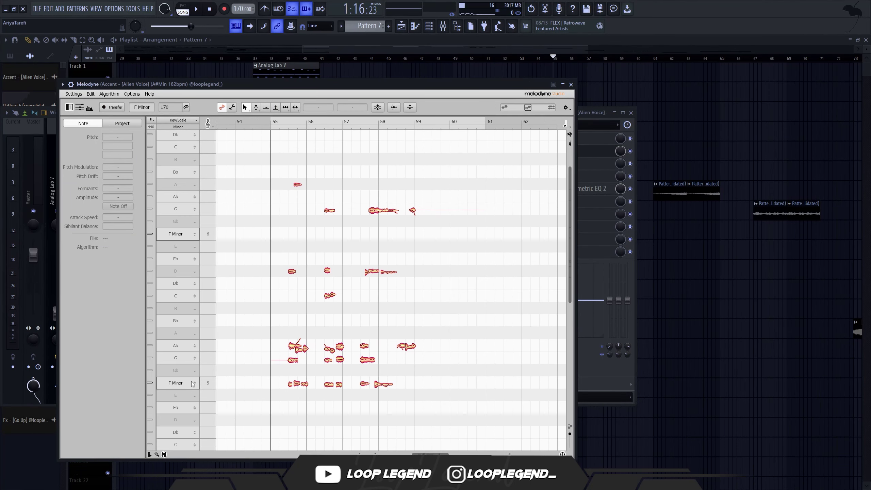
click(193, 383)
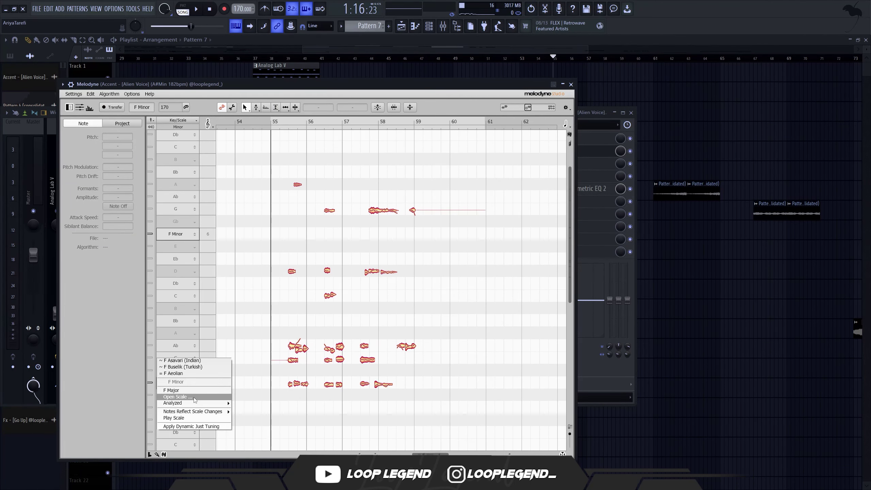
click(331, 144)
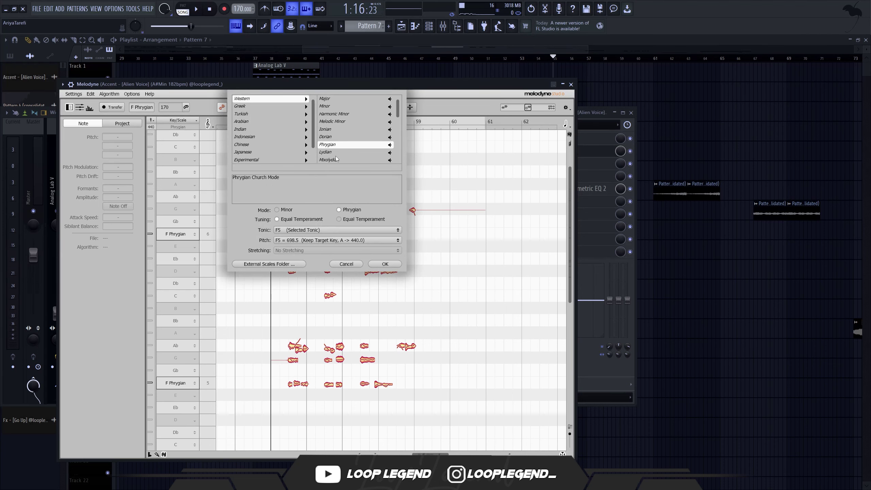
key(Return)
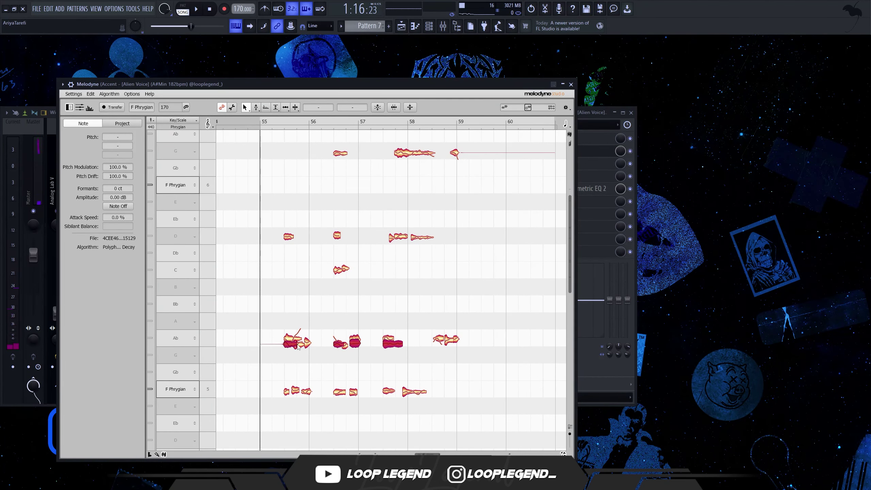
Retune the Alien Voice's off-scale D6 notes to C6 and its G6 notes to Ab6.
scroll(298, 348, down, 1)
drag(490, 193, 264, 233)
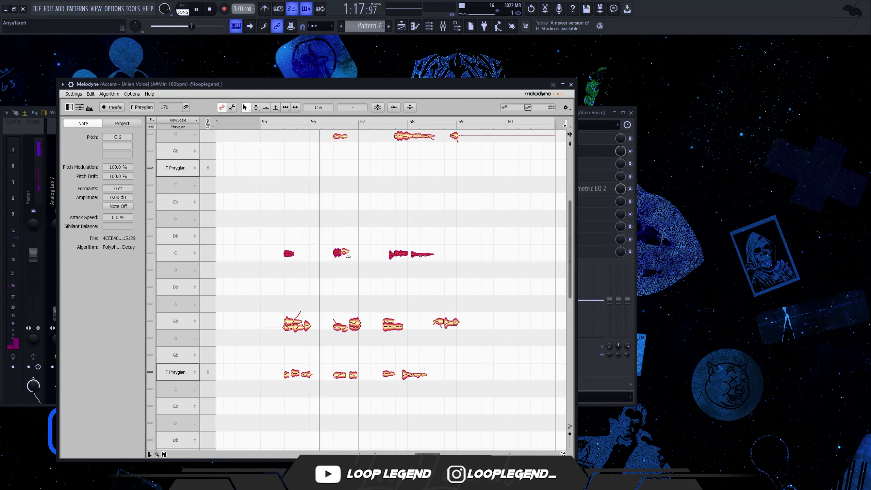
scroll(297, 216, up, 3)
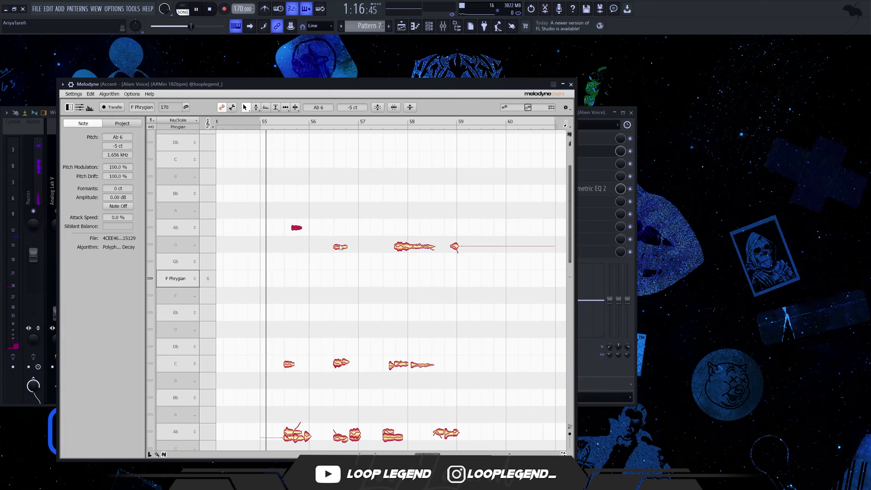
drag(381, 232, 457, 273)
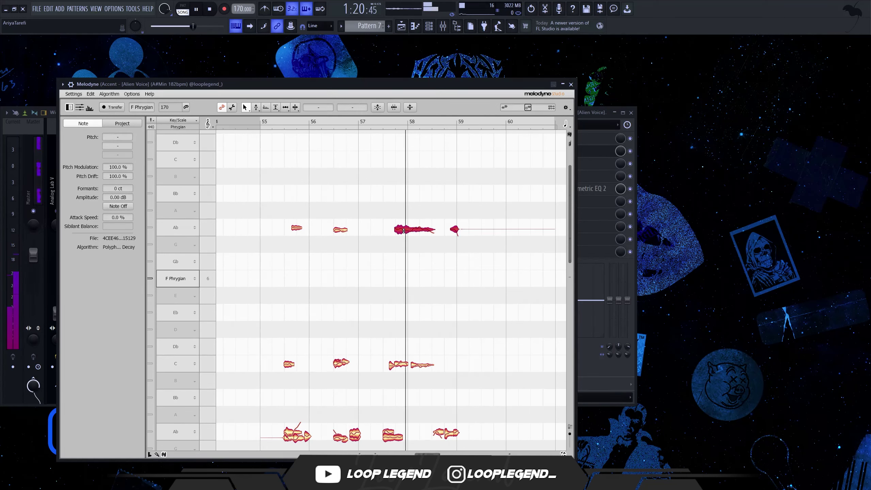
drag(404, 231, 412, 283)
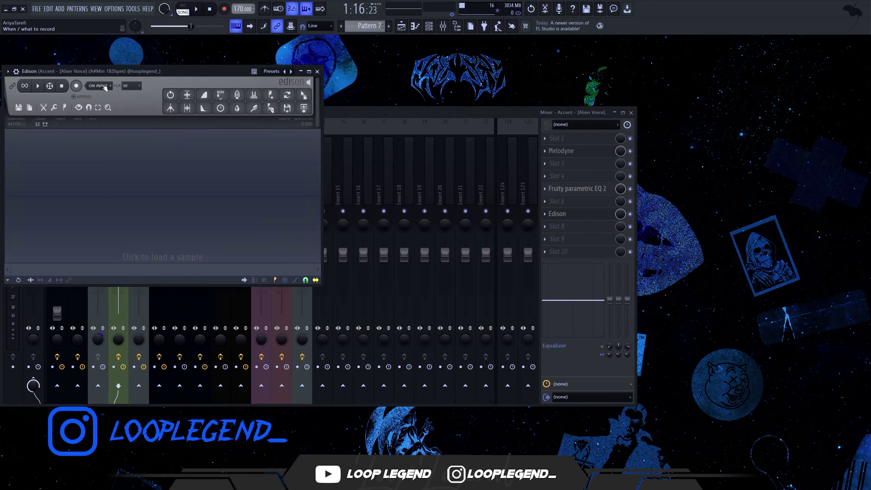
Record the retuned Alien Voice in Edison with the On Play mode and place the recording in the arrangement.
click(77, 86)
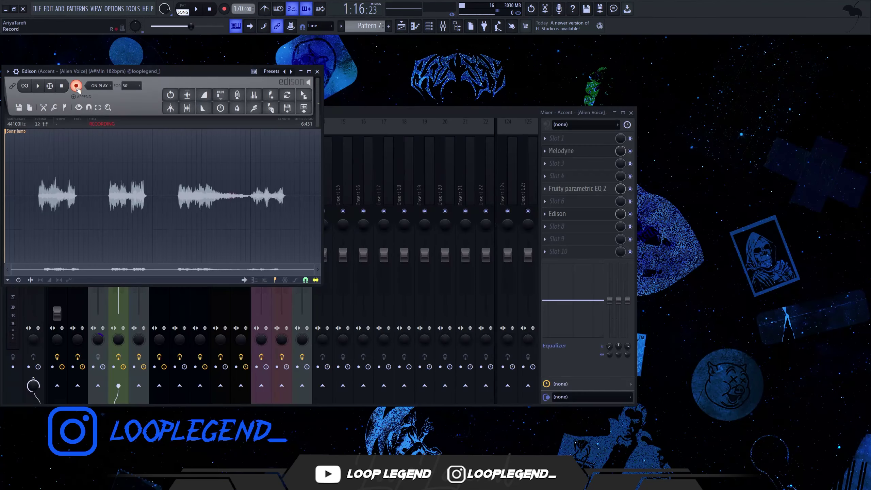
click(77, 87)
drag(303, 95, 447, 129)
drag(560, 177, 561, 181)
key(F9)
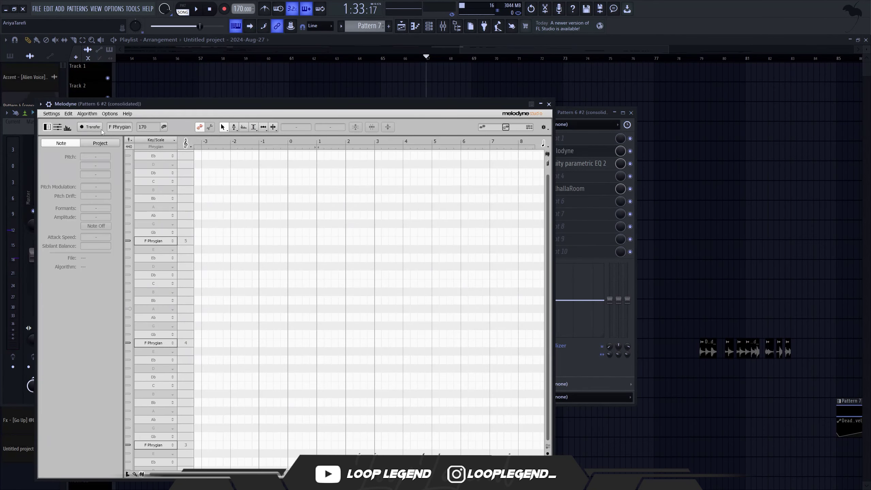
Transfer Pattern 6 #2 (consolidated) into Melodyne and retune its G4 notes to Ab4 and its G3 notes to Ab3.
click(100, 129)
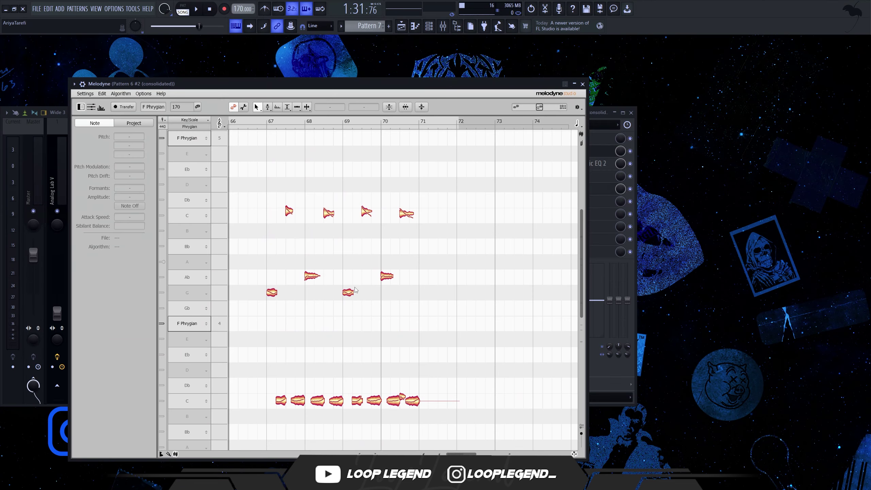
drag(374, 305, 300, 297)
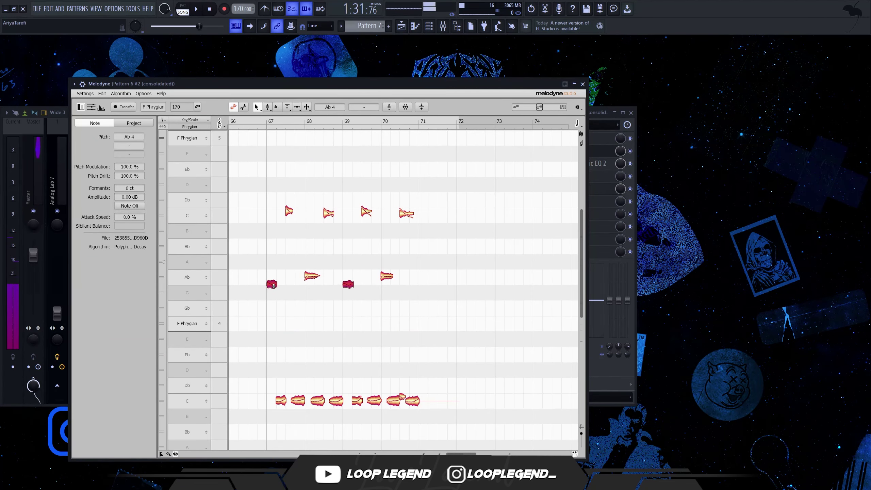
scroll(343, 316, down, 5)
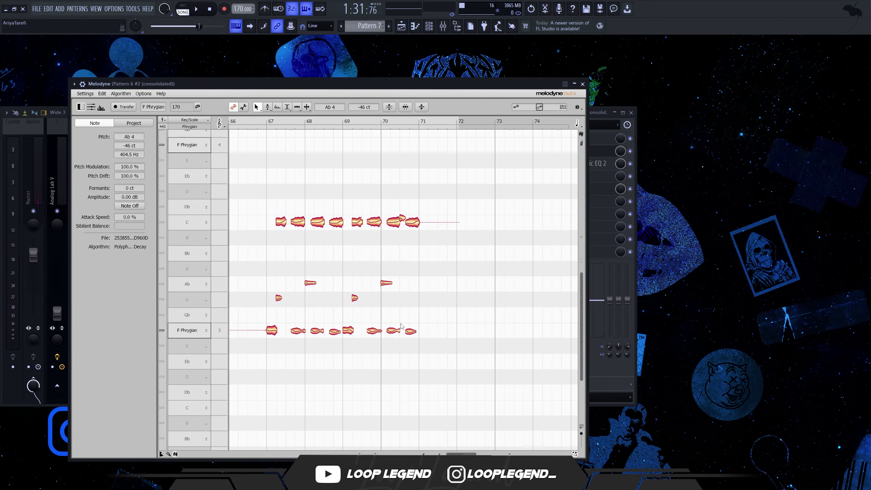
drag(297, 306, 296, 306)
drag(371, 307, 271, 300)
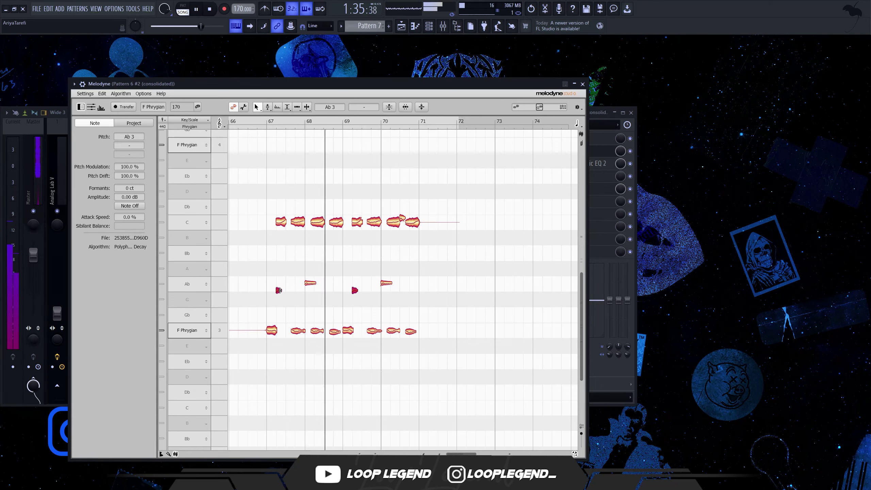
scroll(296, 240, up, 1)
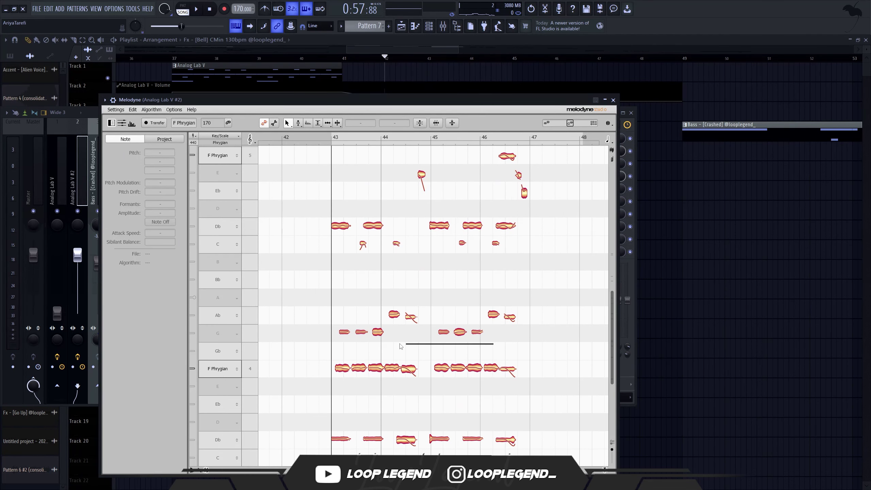
Retune the Analog Lab V #2 part in Melodyne, moving its six G4 notes to Ab4 and the E5 note in bar 44 to F5.
drag(400, 346, 344, 337)
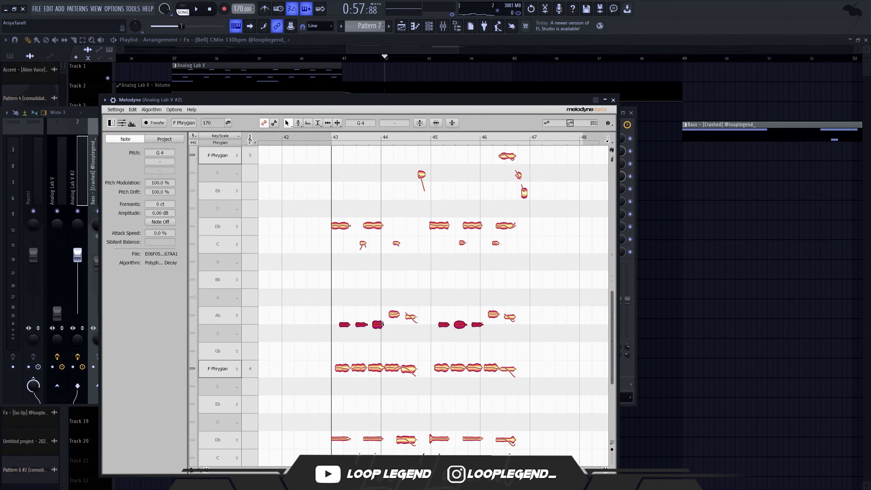
key(space)
scroll(424, 314, up, 1)
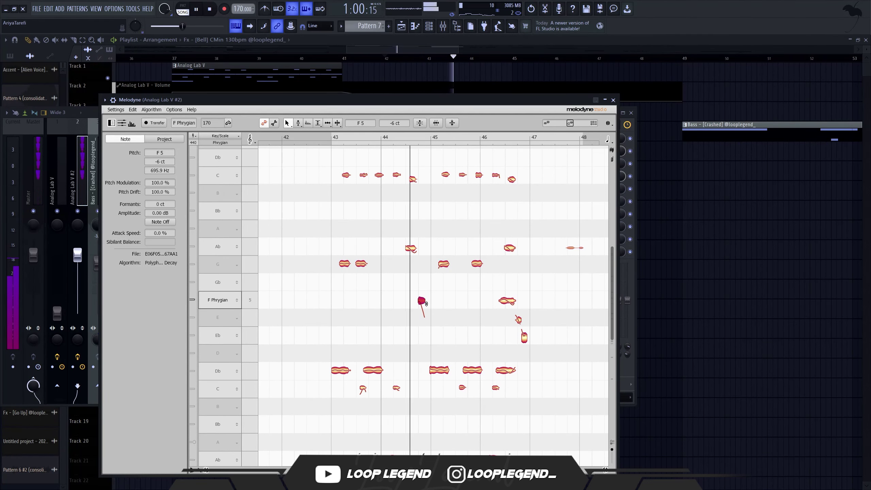
drag(511, 317, 347, 303)
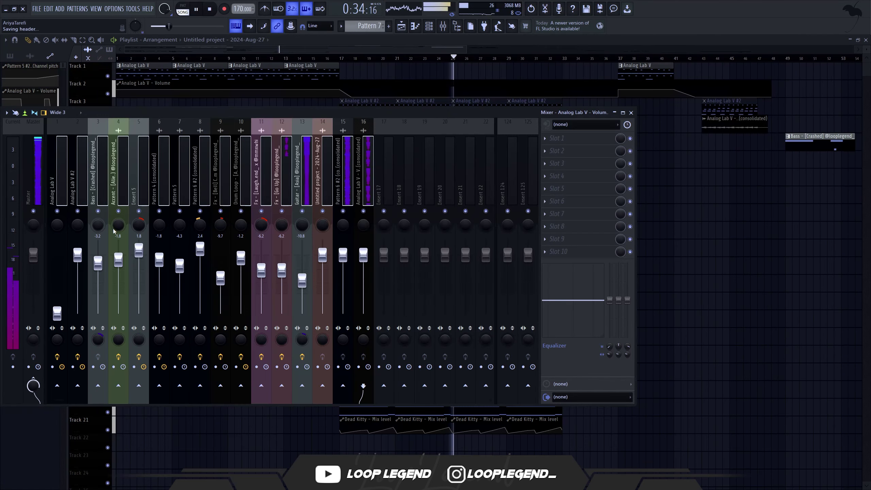
Route the selected mixer tracks to Insert 17 and load the Ozone 2 Master preset on it.
right_click(390, 387)
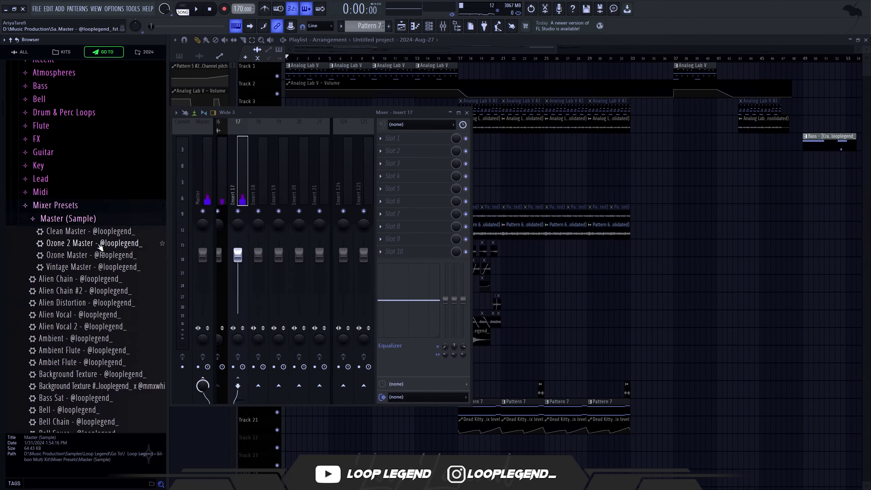
drag(100, 247, 230, 278)
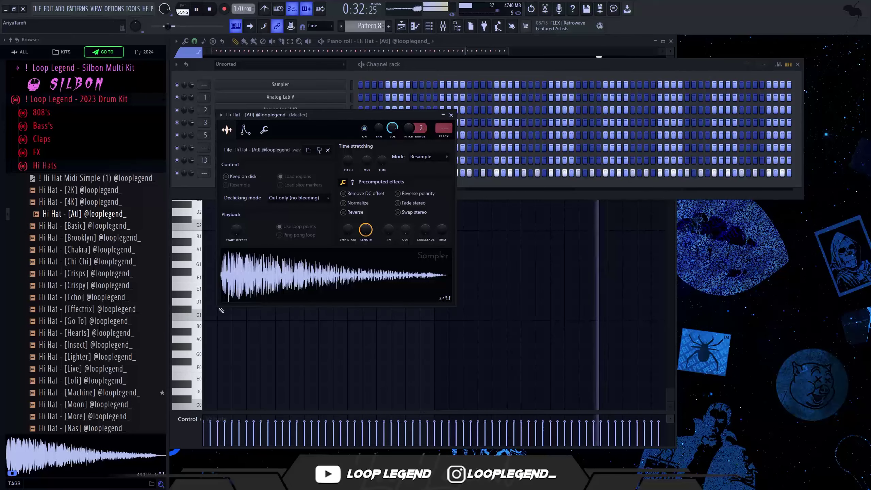
Replace the hi-hat channel's sample with Hi Hat - [Go To] and delete the C5 note at step 13 of bar 2.
right_click(110, 322)
click(114, 323)
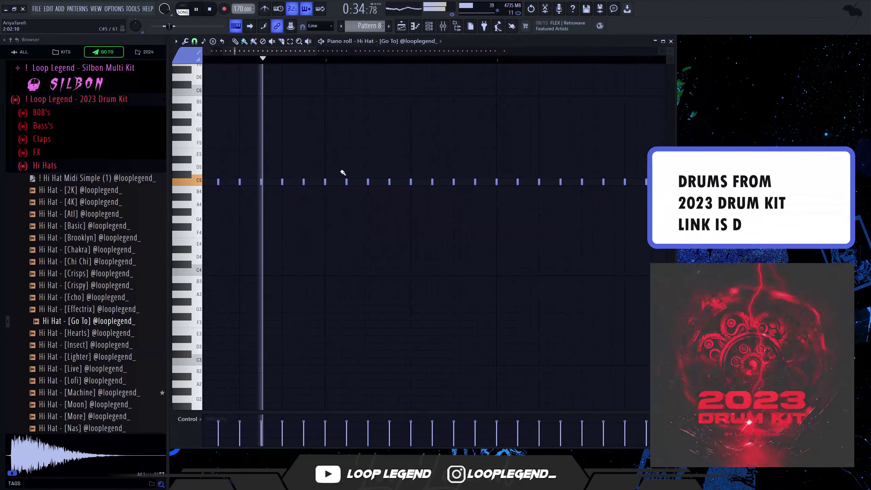
scroll(343, 172, up, 1)
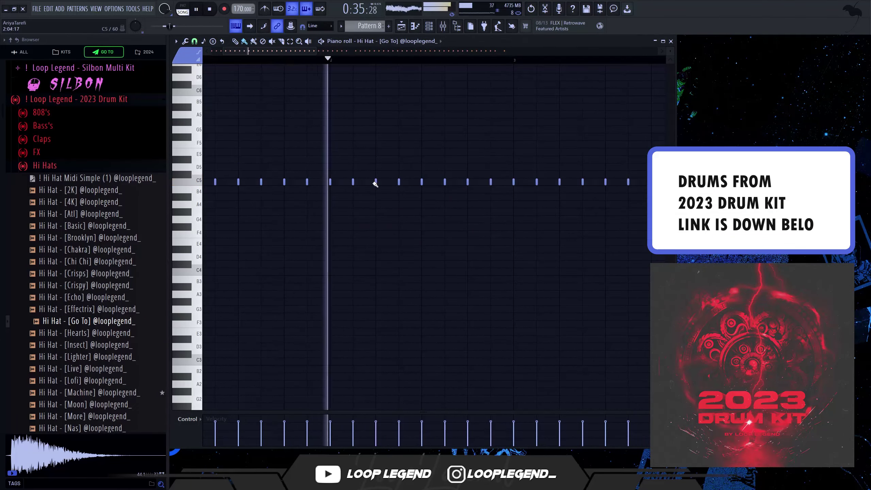
right_click(470, 182)
scroll(422, 132, down, 1)
key(space)
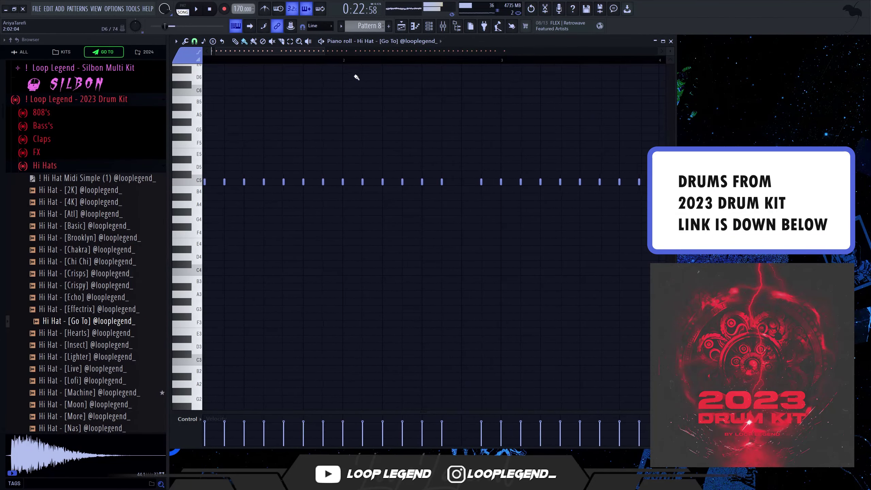
Set the snap to 1/4 step and draw a four-note C5 hi-hat roll right after the first note of bar 1.
click(194, 42)
click(205, 93)
scroll(213, 182, up, 2)
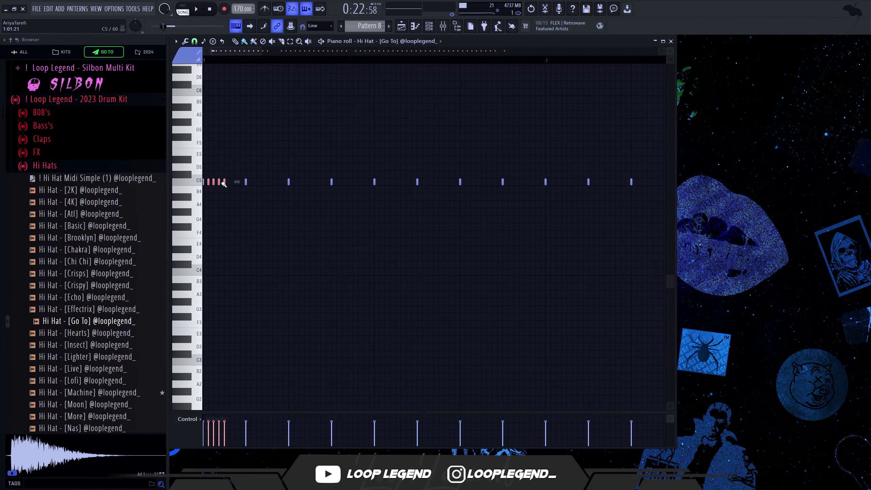
key(space)
Fill the gap before bar 3 with a C5 roll of 1/4-step hi-hat notes and ramp their velocities upward.
scroll(224, 185, down, 2)
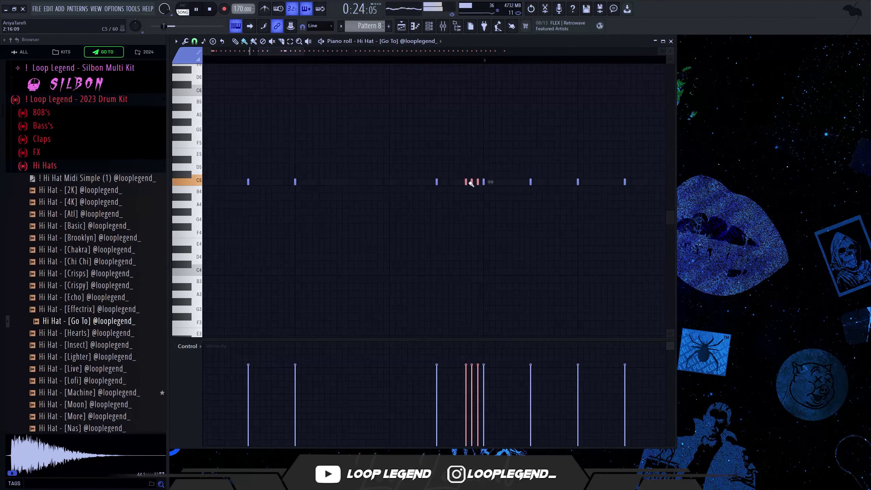
drag(471, 183, 442, 182)
drag(478, 382, 432, 447)
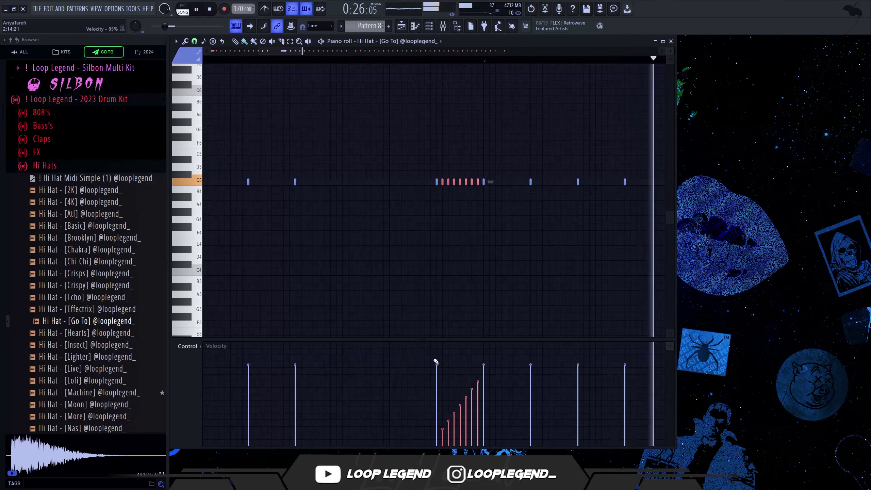
Draw a roll of 1/4-step G4 hi-hat notes in bar 4, starting at step 11.
scroll(445, 297, down, 3)
scroll(525, 234, up, 2)
drag(510, 220, 525, 219)
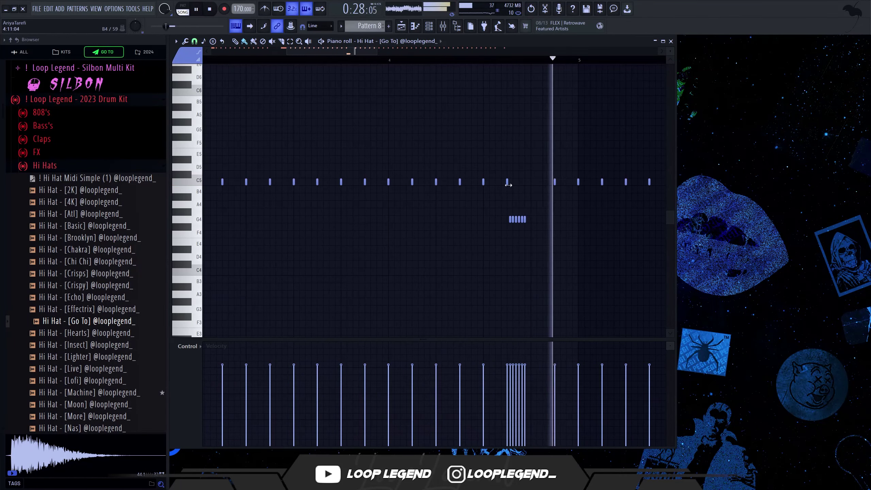
Add a five-note D#4 hi-hat roll at the end of bar 4 using 1/3 step snap.
ctrl+scroll(559, 250, up, 2)
drag(555, 250, 581, 252)
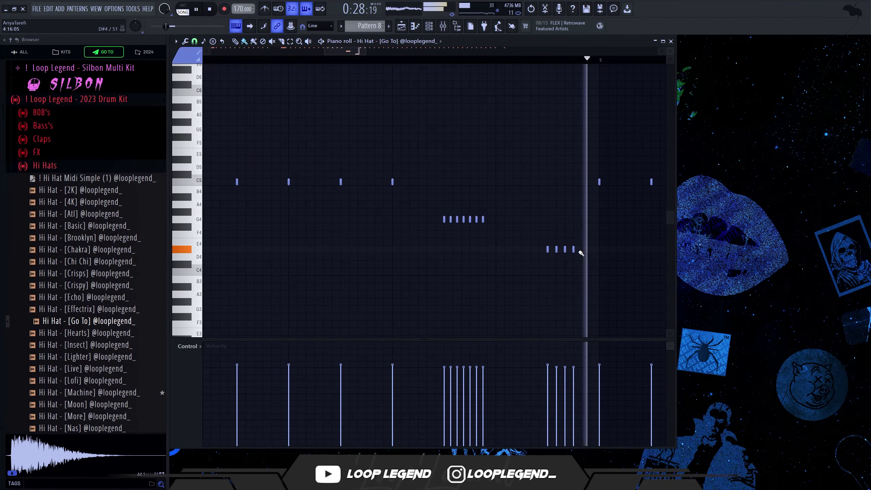
click(195, 41)
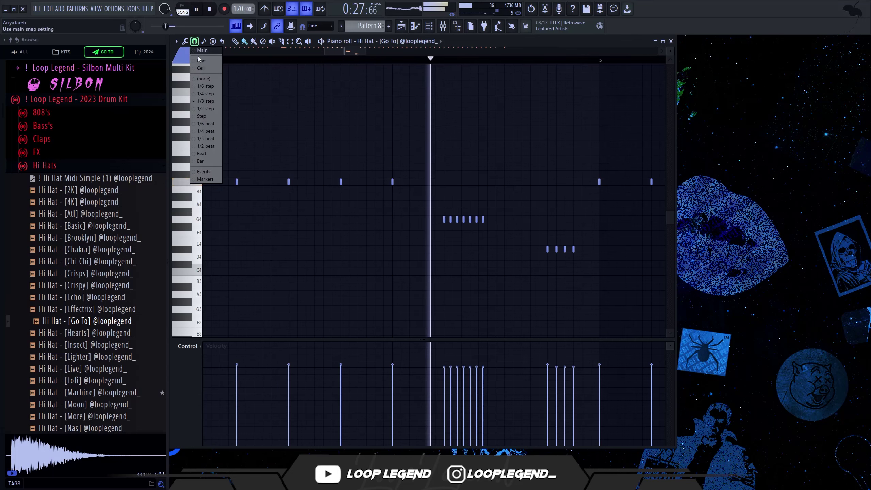
click(208, 101)
click(583, 249)
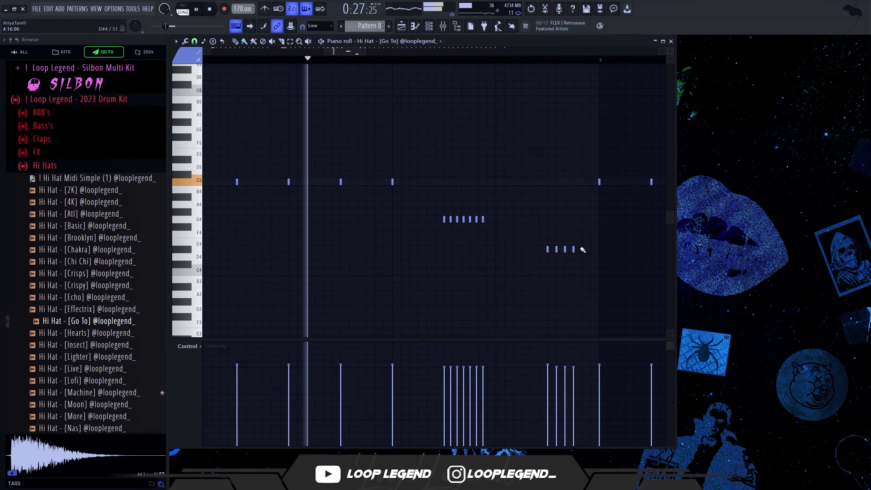
key(space)
scroll(187, 348, up, 1)
drag(427, 285, 613, 240)
key(space)
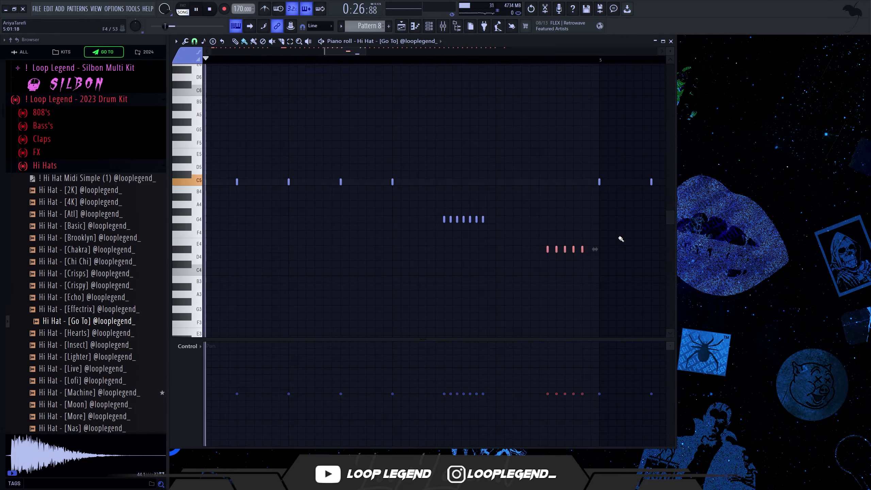
Set the snap to 1/2 step and draw extra C5 hi-hat notes after step 5 of bar 8.
scroll(598, 246, up, 5)
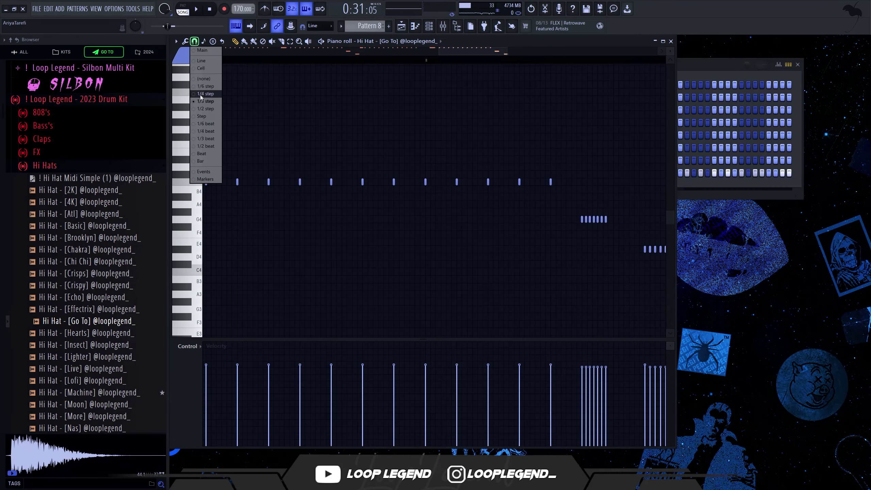
click(205, 109)
key(space)
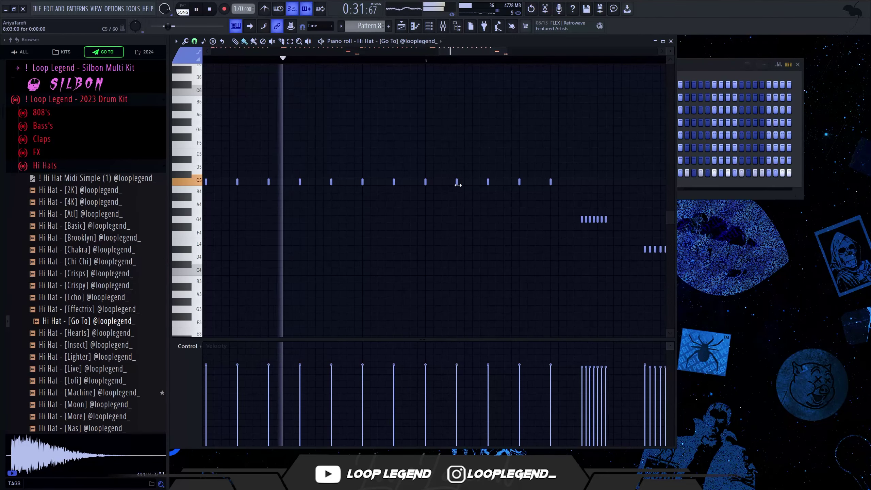
drag(496, 182, 504, 182)
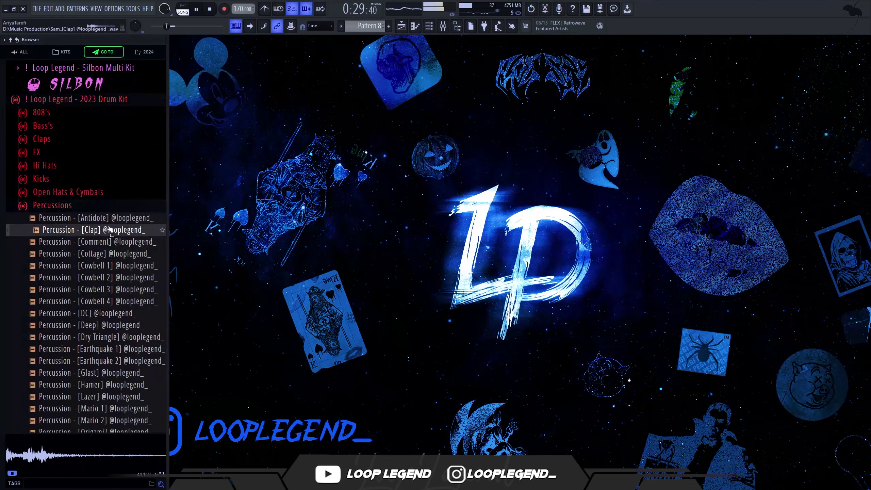
Load Percussion - [Antidote] into a new channel and give it the Clap Midi 8 Bar pattern from the Claps folder.
click(111, 221)
right_click(110, 222)
click(128, 235)
click(60, 139)
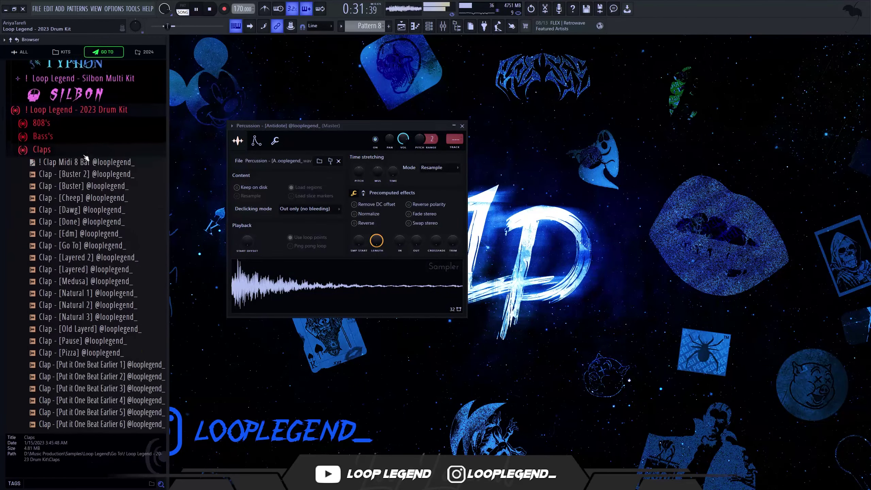
scroll(86, 158, down, 1)
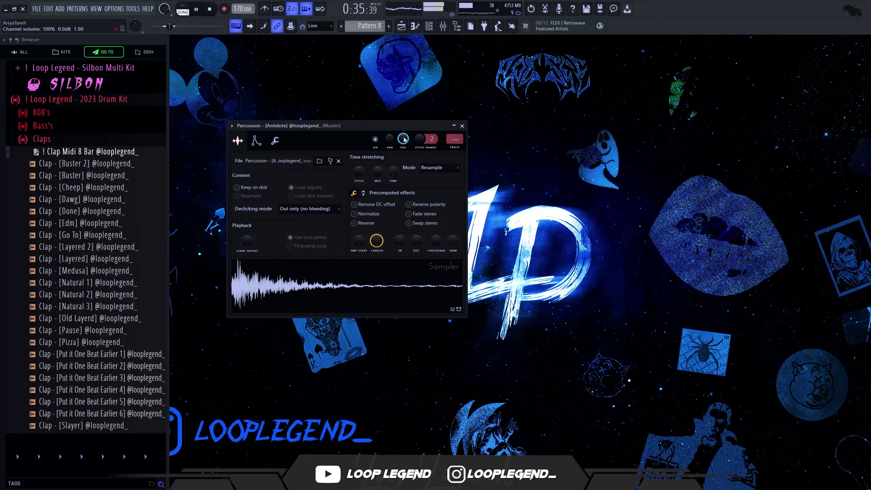
Route the Antidote percussion to mixer insert 20 and cut its low EQ band at 90 Hz to -18.0 dB.
key(F7)
key(F6)
key(ctrl+l)
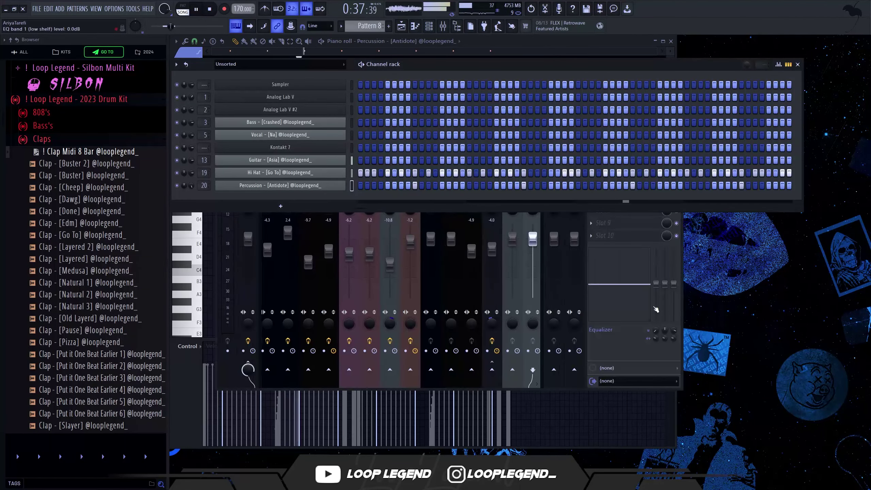
key(F6)
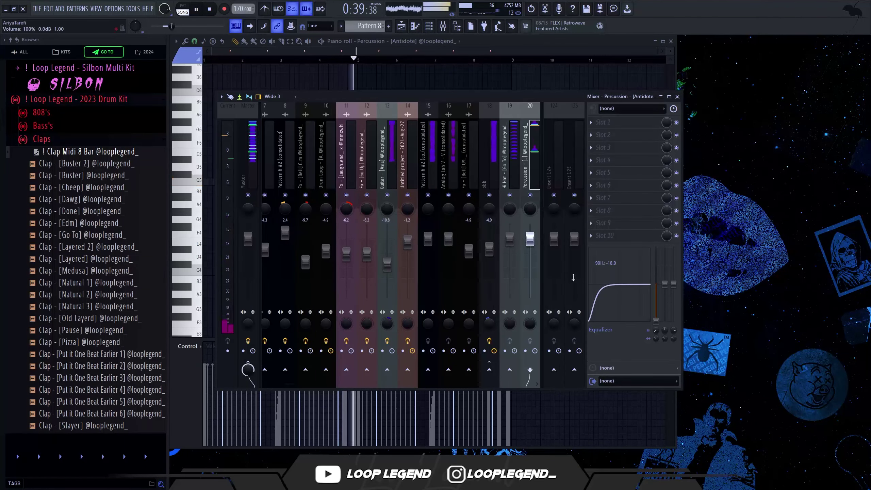
key(F9)
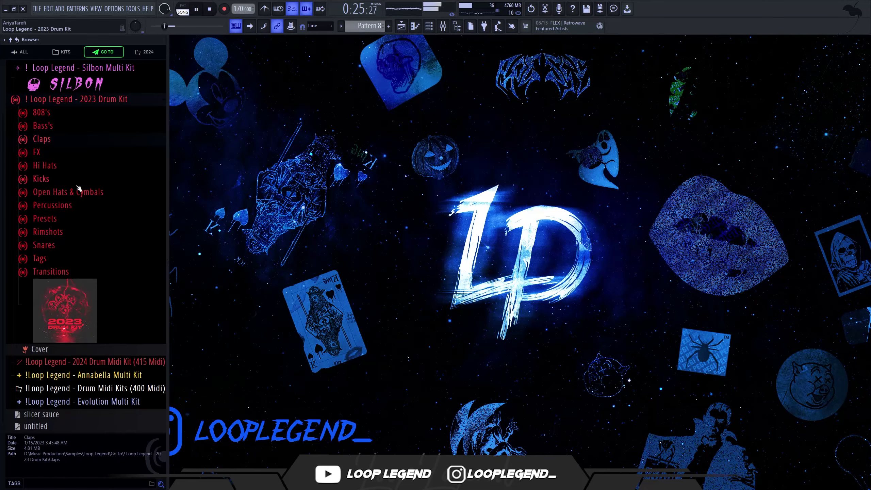
Load Open Hat - [Chop] into a new channel, turn on Normalize and place a hit on step 5.
click(68, 193)
click(89, 284)
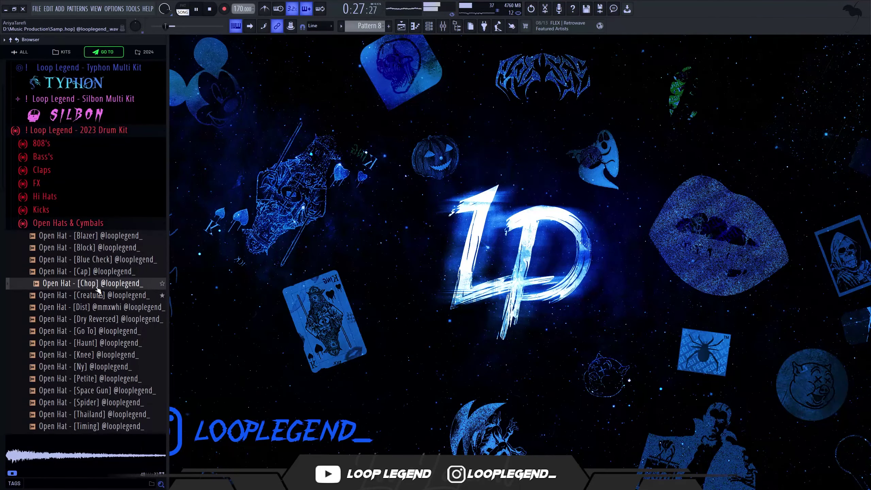
right_click(97, 288)
click(122, 285)
click(375, 225)
key(F6)
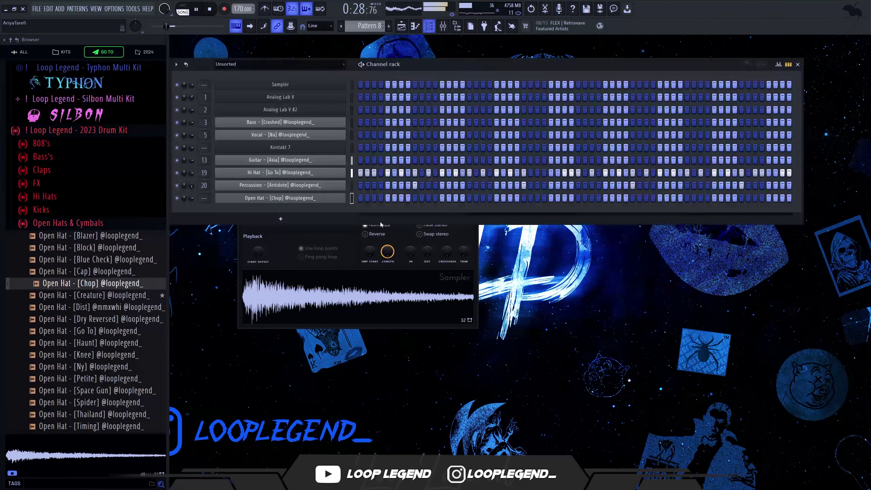
click(387, 198)
Add Open Hat - [Dry Reversed] as a channel with a hit on step 13 and raise that note's velocity to maximum.
scroll(107, 205, down, 5)
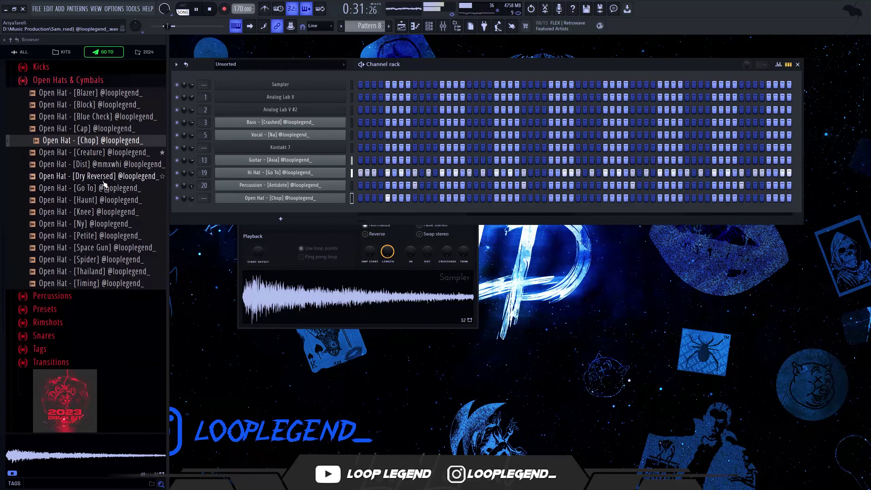
drag(104, 181, 444, 212)
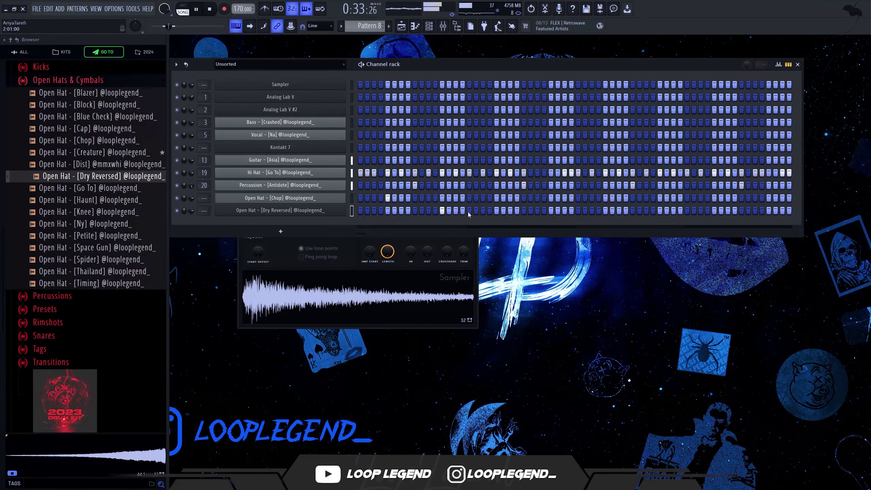
key(F7)
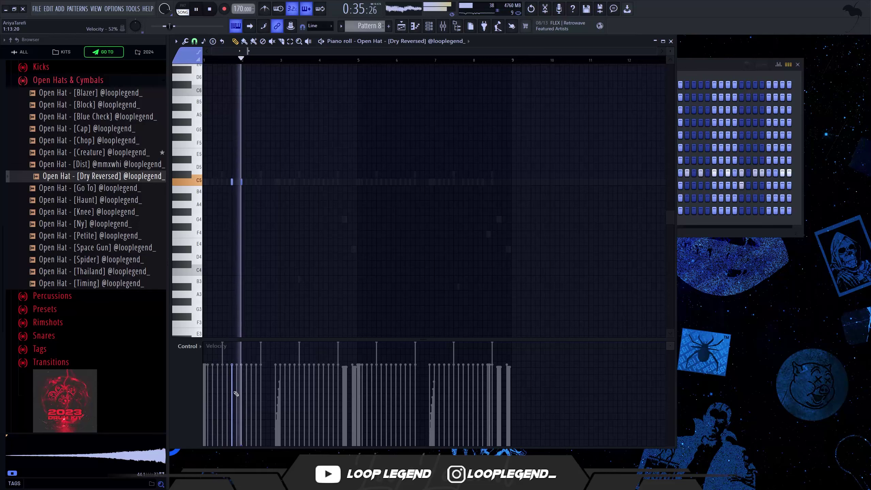
drag(234, 392, 232, 343)
Move both Dry Reversed open hat notes four steps earlier, to steps 9 and 13 of bar 1.
scroll(215, 151, up, 2)
key(space)
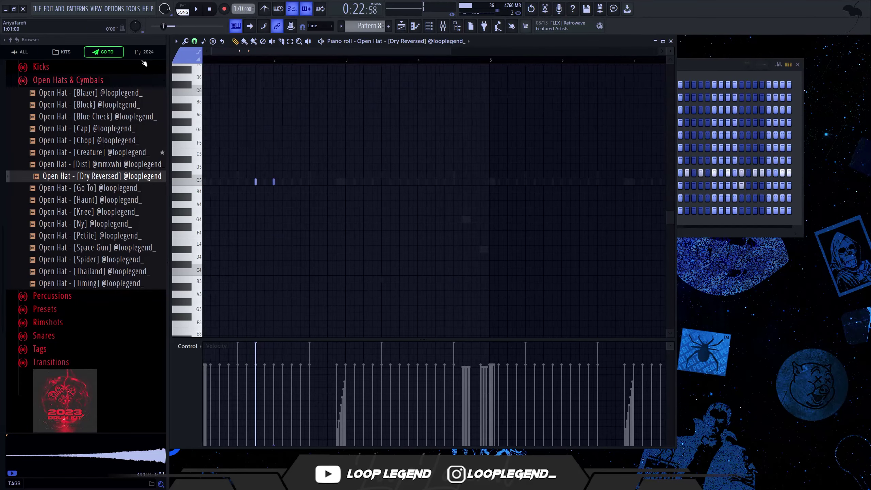
key(space)
scroll(366, 142, up, 2)
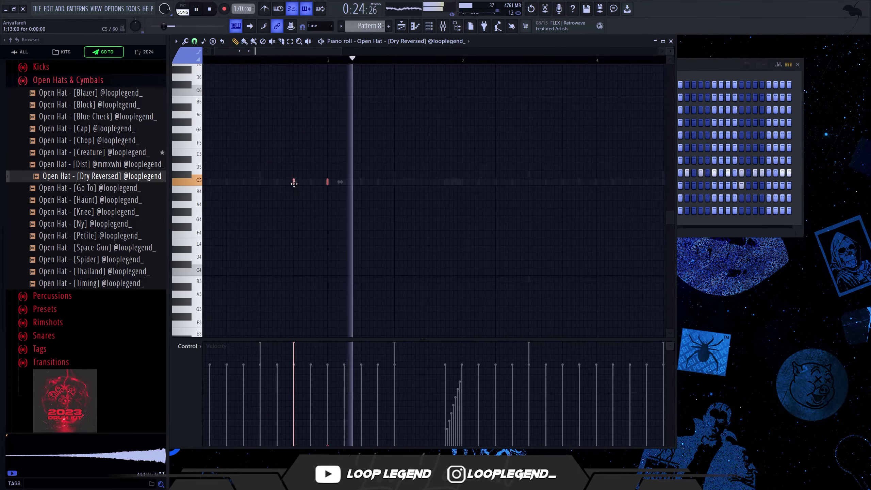
drag(294, 184, 260, 184)
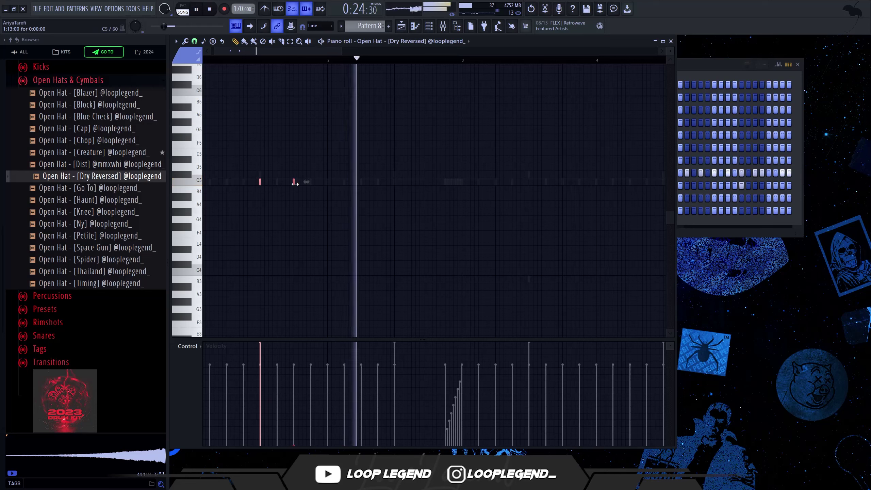
Make the Open Hat - [Dry Reversed] channel cut itself and play the loop.
key(F6)
right_click(345, 205)
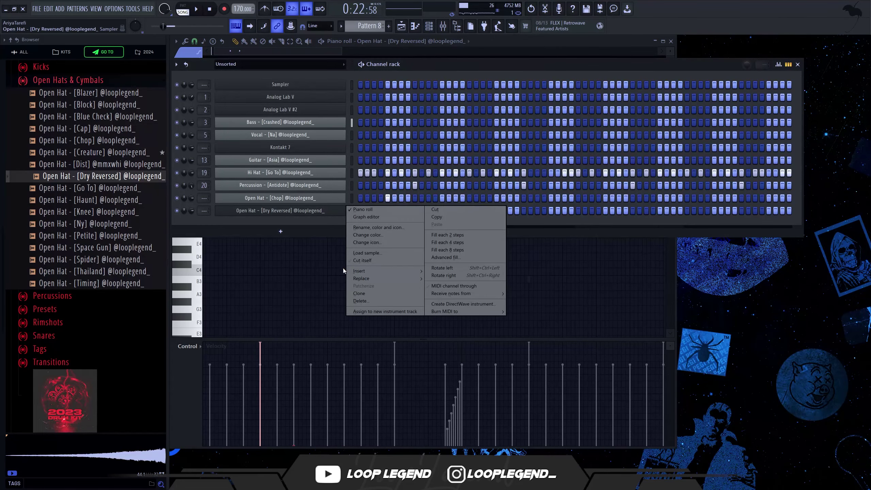
click(352, 260)
key(F6)
key(space)
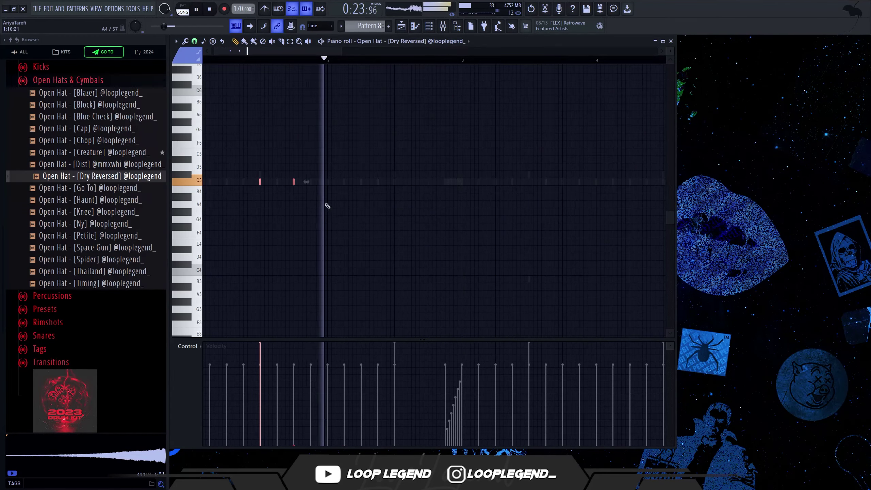
Lower both Dry Reversed open hat notes to F#4 and duplicate them into bar 2.
key(space)
key(space)
drag(294, 182, 271, 230)
key(ctrl+b)
key(space)
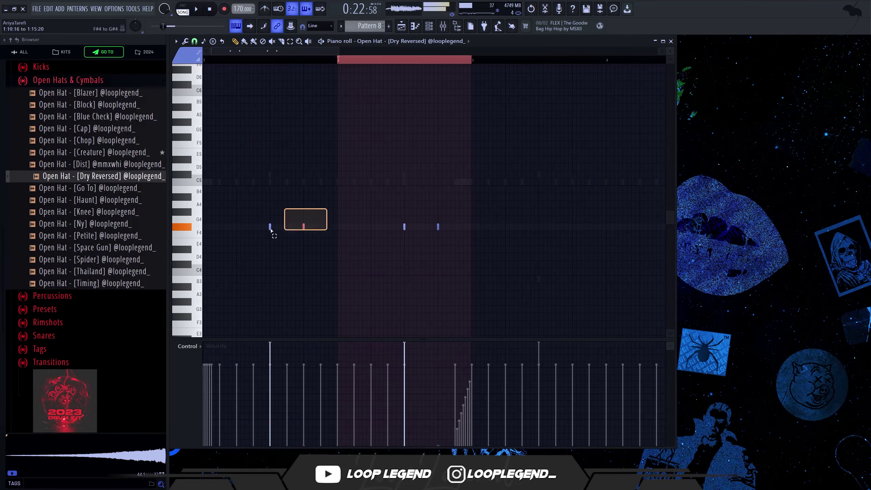
key(F6)
key(F6)
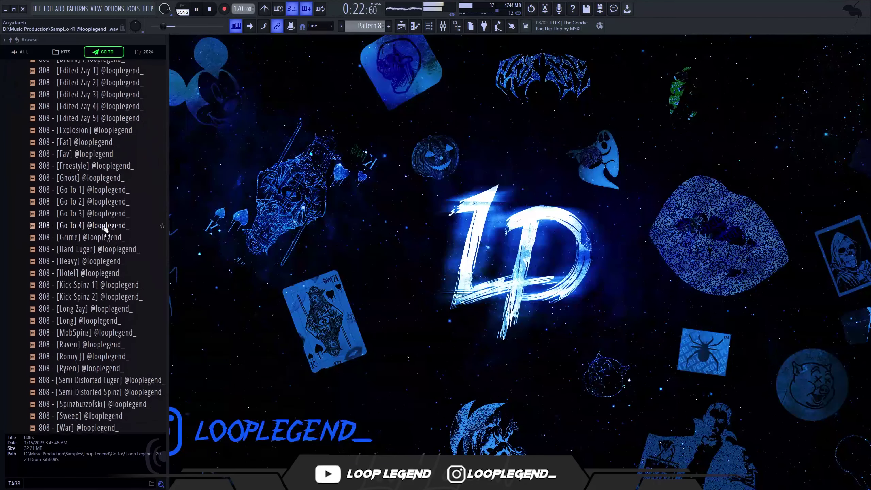
Audition the Go To 808 samples, add 808 - [Go To 3] as a channel and open its piano roll.
click(105, 203)
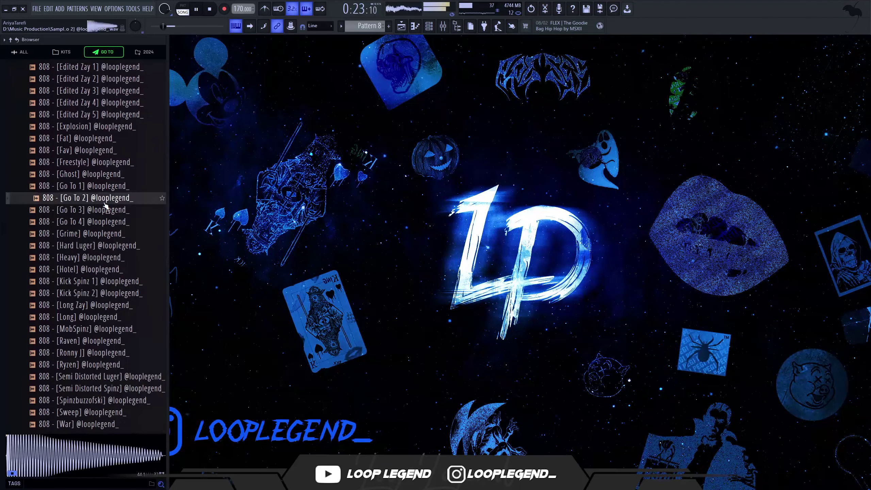
click(92, 211)
right_click(89, 209)
click(115, 221)
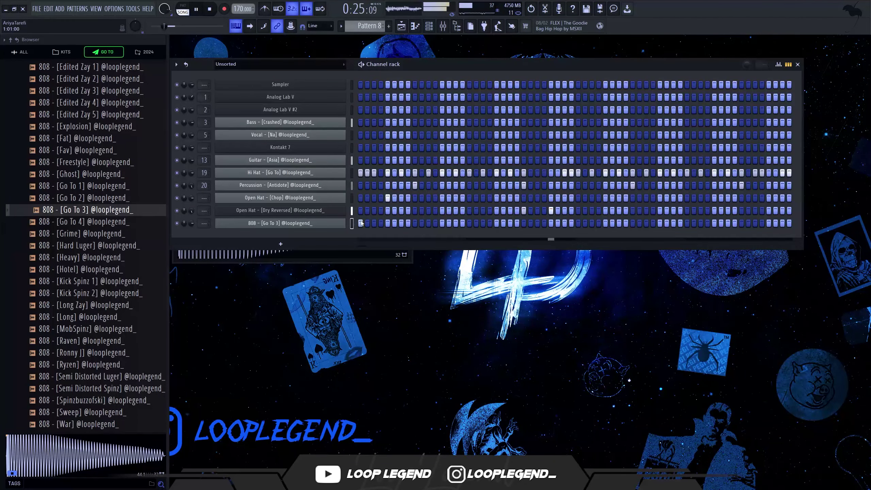
key(F6)
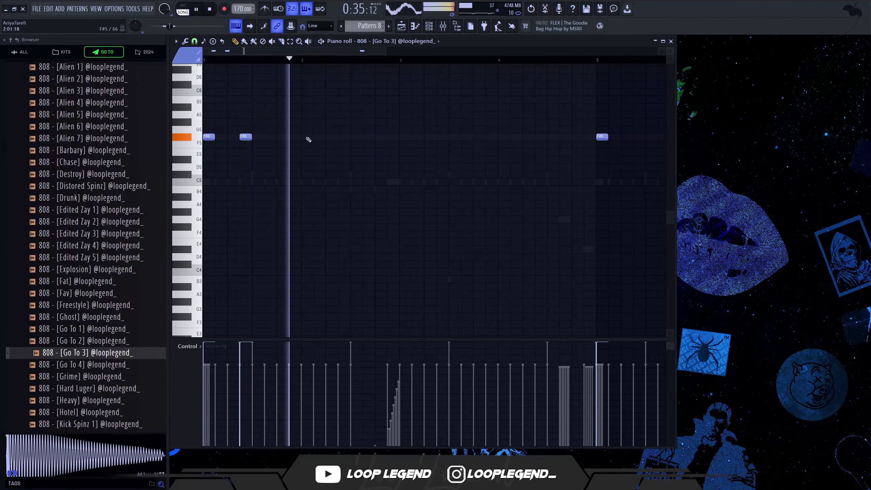
Place F#5 notes for the 808 on steps 5, 11 and 13 of bar 2.
click(327, 137)
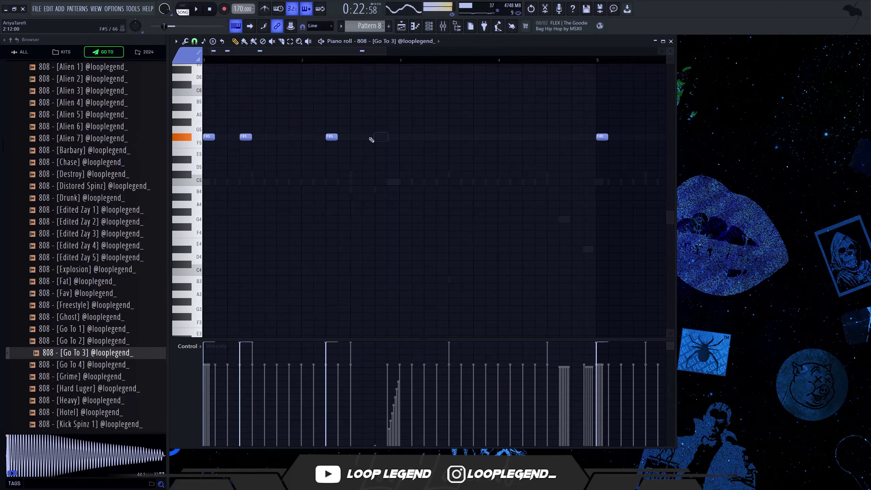
click(369, 136)
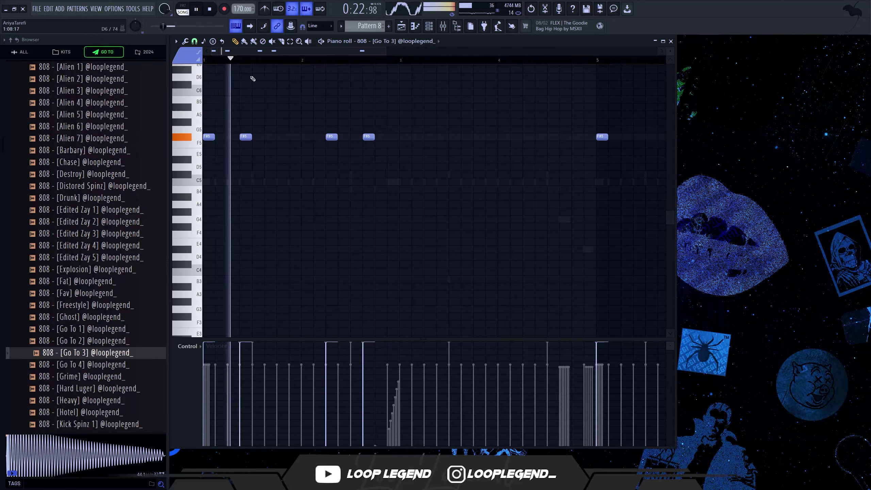
click(381, 137)
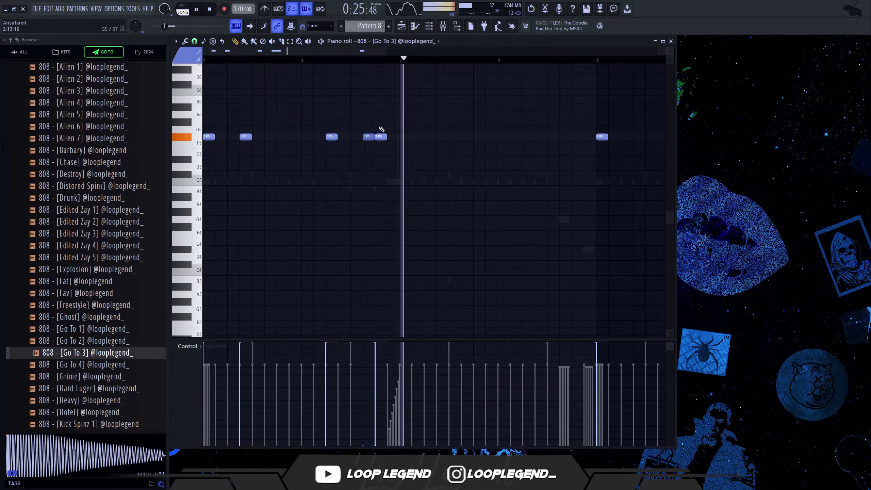
Check the loop and shift the last two 808 notes of bar 2 to steps 13 and 15.
key(space)
key(space)
drag(391, 136, 369, 140)
key(shift+Right)
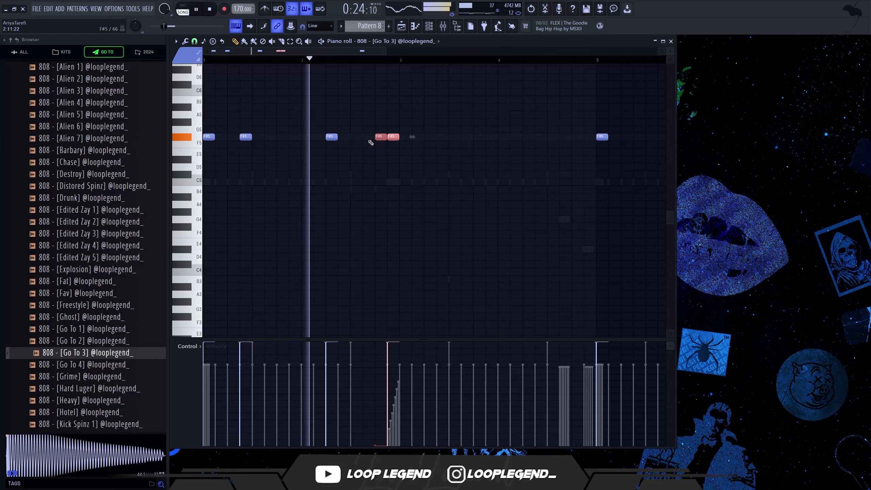
click(404, 139)
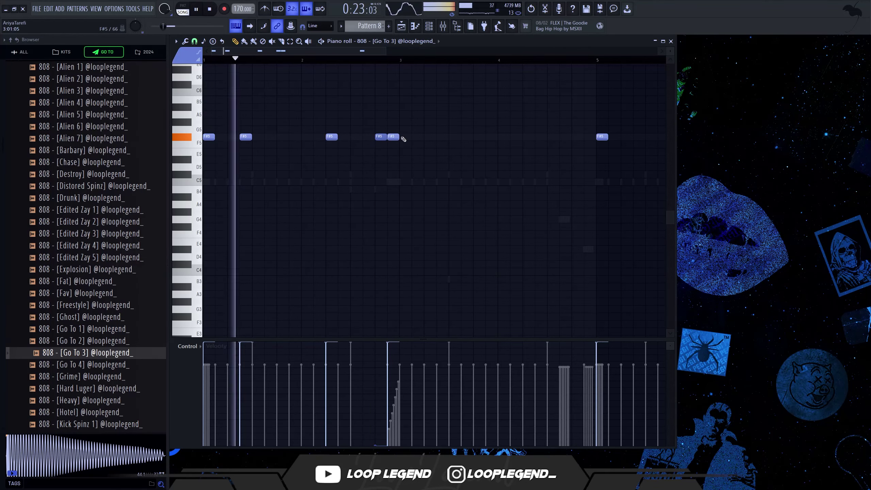
Duplicate the 808 phrase from bars 1–2 into bars 3–4.
scroll(408, 145, down, 2)
drag(381, 146, 153, 104)
key(ctrl+b)
scroll(335, 150, down, 2)
scroll(335, 142, up, 4)
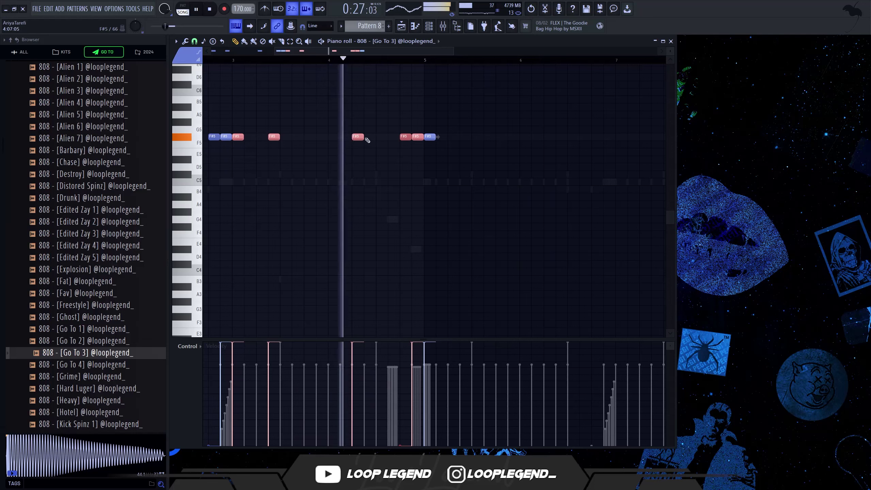
Rework the end of 808 bar 4 with G5 notes on steps 9, 11 and 15, and repeat the phrase through bar 8.
key(space)
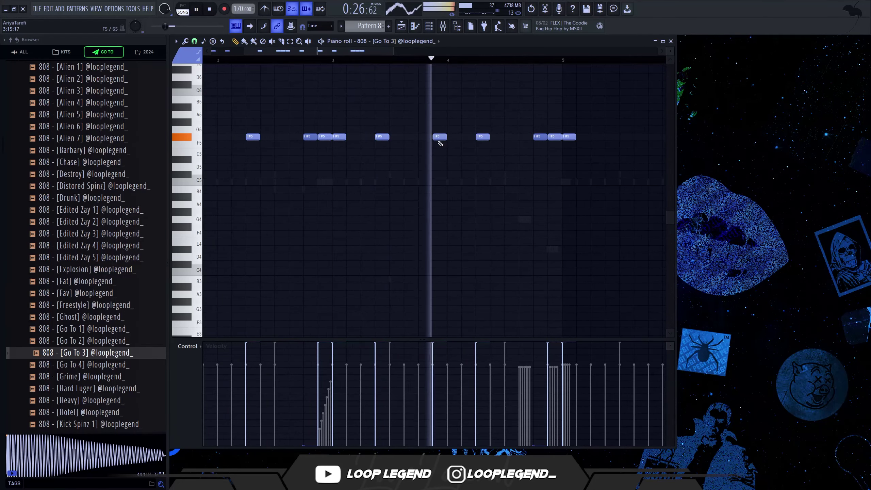
key(space)
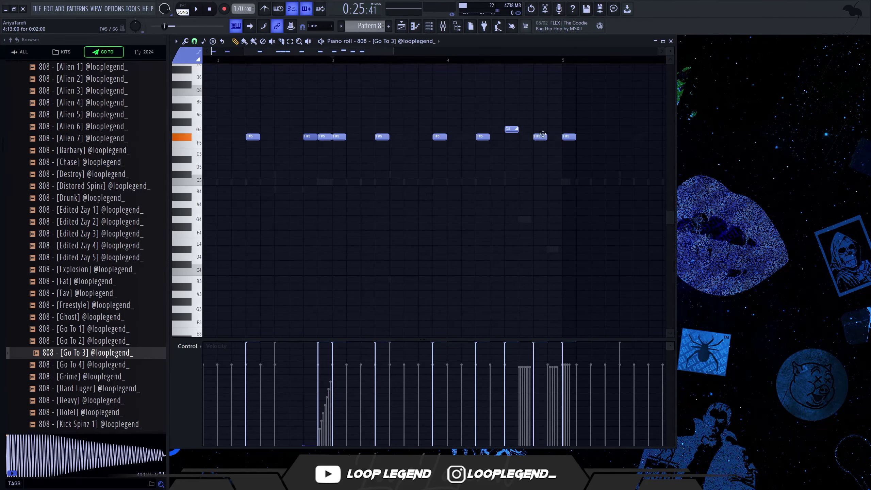
drag(539, 128, 524, 128)
click(553, 129)
scroll(478, 121, down, 3)
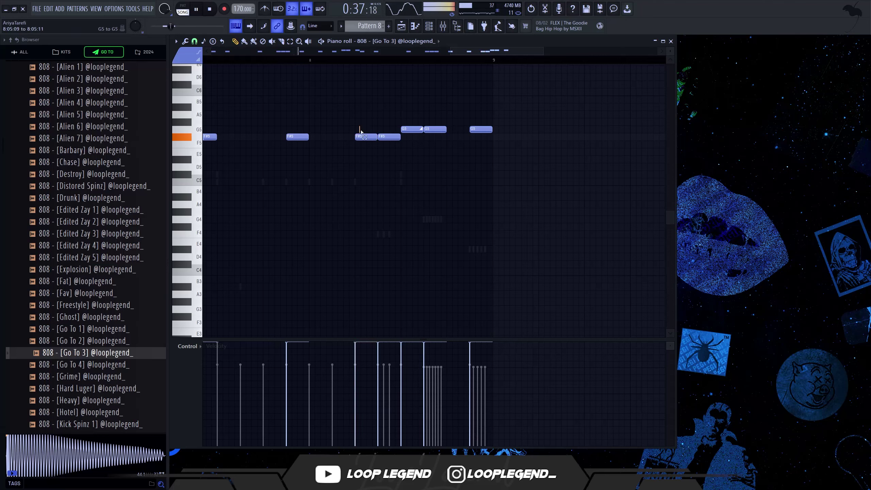
Set the piano roll snap to 1/6 beat and shorten the F#5 notes on steps 5 and 7 of bar 8.
click(195, 42)
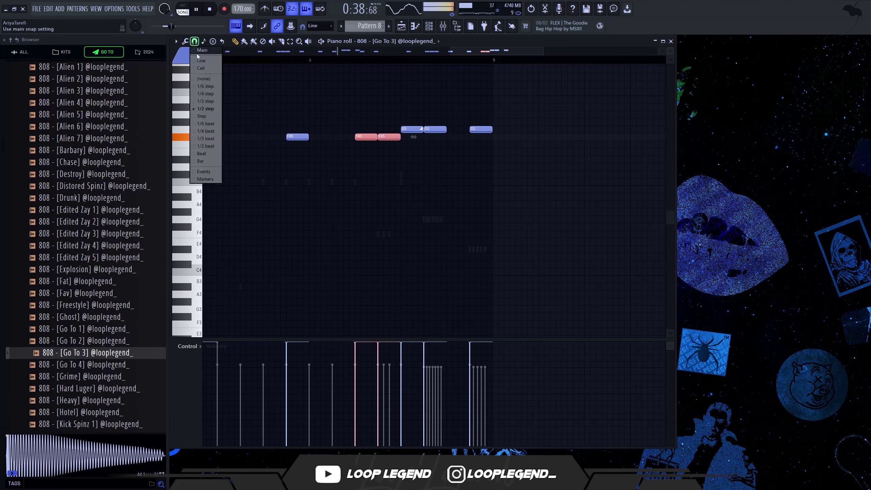
click(207, 124)
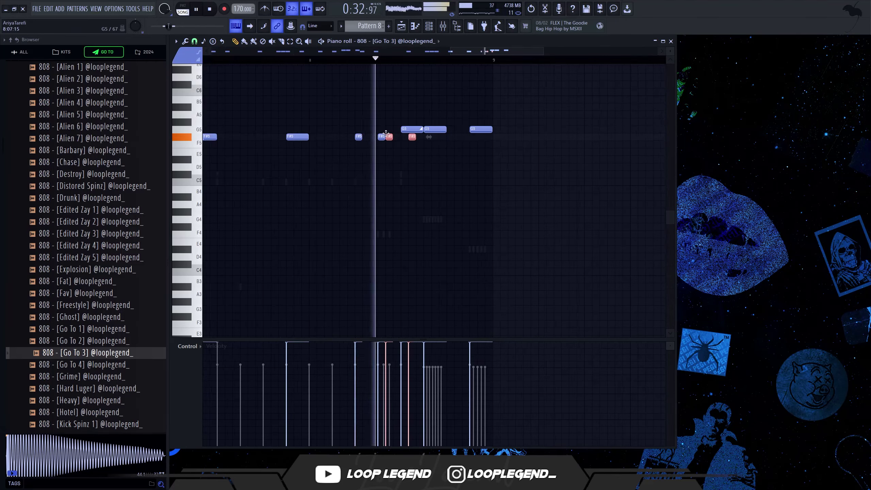
key(space)
key(space)
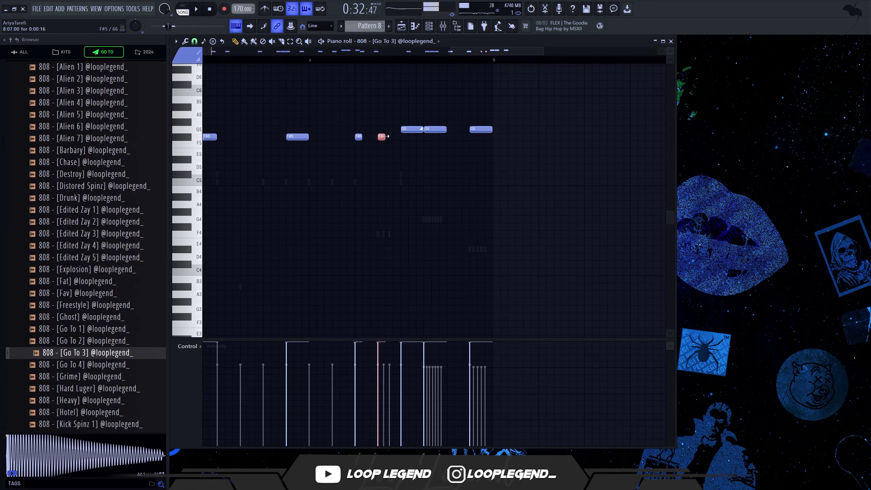
Lower the 808 note on step 7 of bar 8 to F#4, set snap to 1/2 beat and apply quick legato to both short notes.
click(195, 42)
click(219, 148)
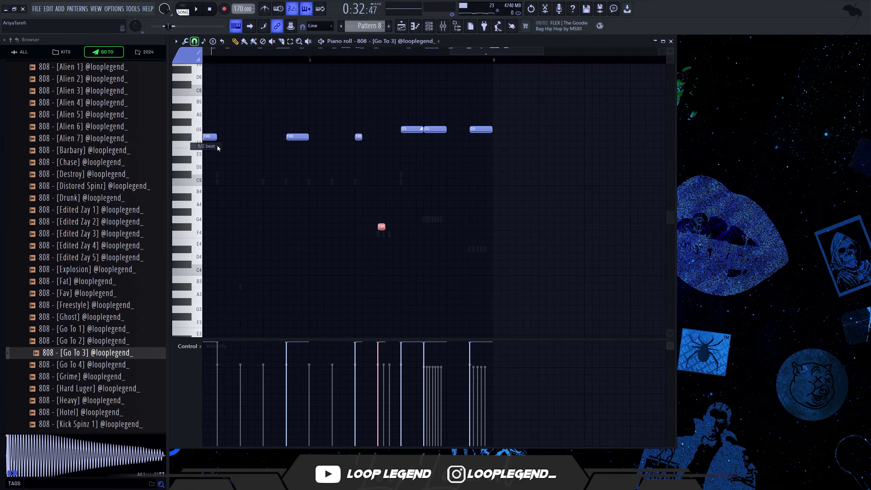
drag(353, 130, 399, 233)
key(ctrl+l)
Play the loop and replace the 808 channel's sample with 808 - [MobSpinz].
key(space)
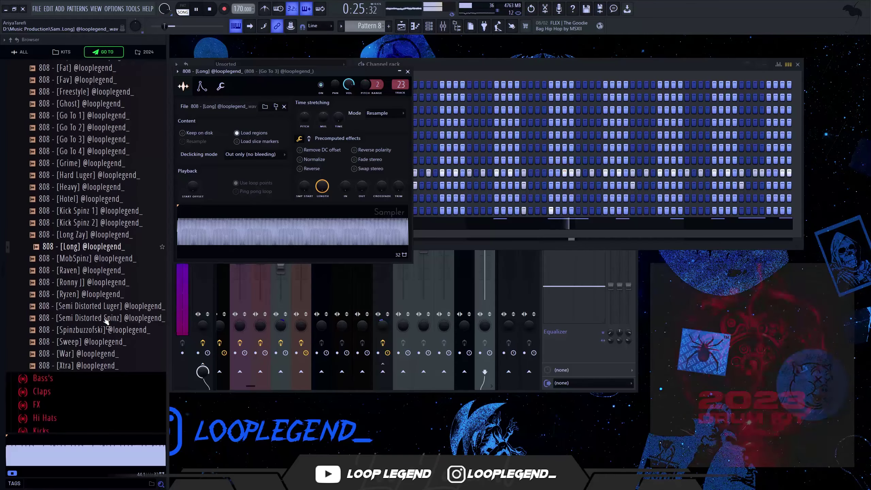
drag(113, 257, 314, 166)
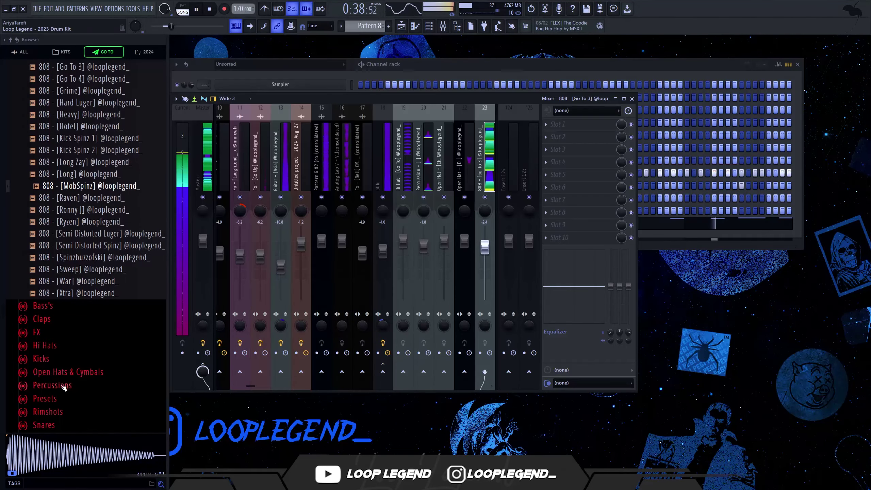
Try the Master 2023 (1) and Master 2023 (2) presets on the master mixer track, settling on Master 2023 (2).
click(44, 399)
drag(86, 287, 205, 237)
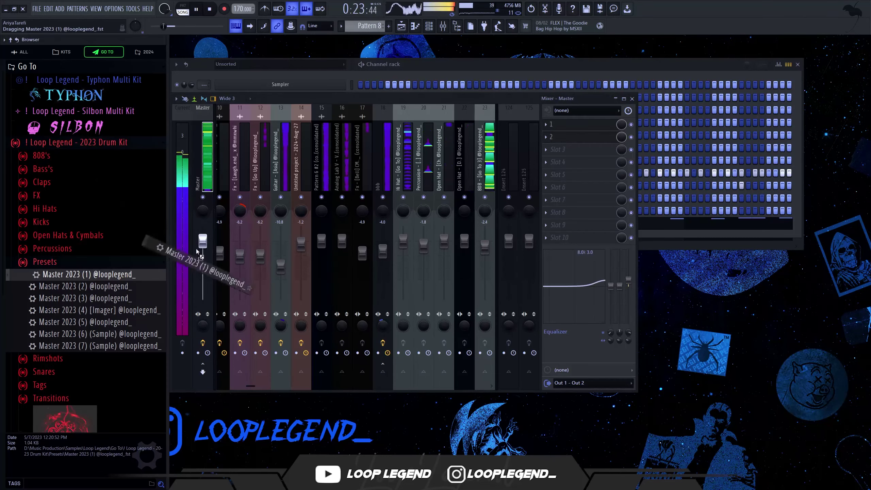
drag(198, 252, 198, 252)
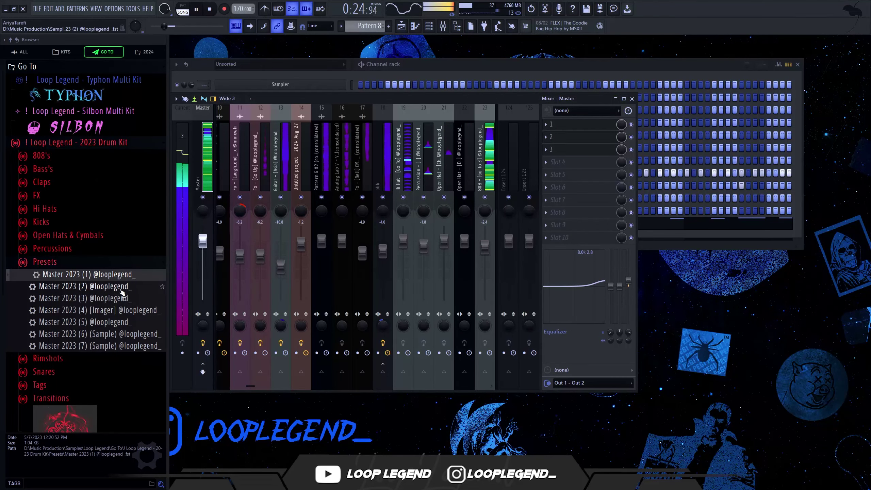
drag(123, 291, 118, 303)
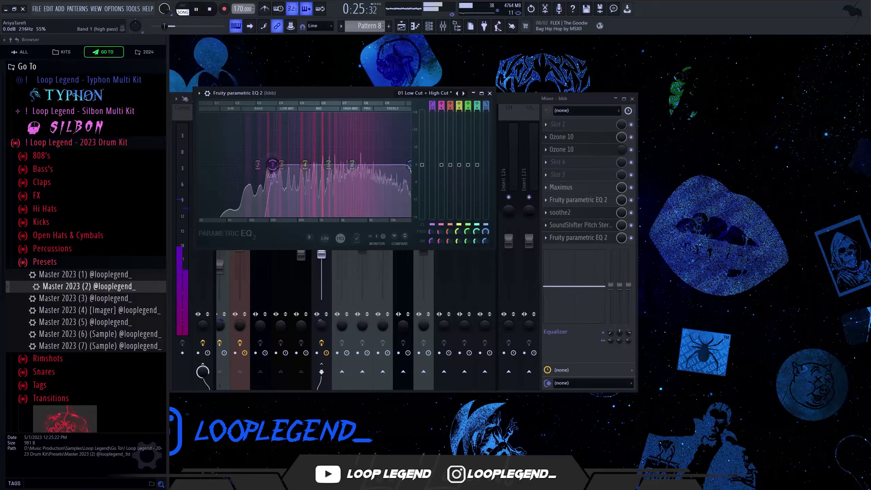
Bypass the Fruity parametric EQ 2 in slot 10 of the bbb mixer track and cut the track's high shelf by 2.2 dB.
key(F7)
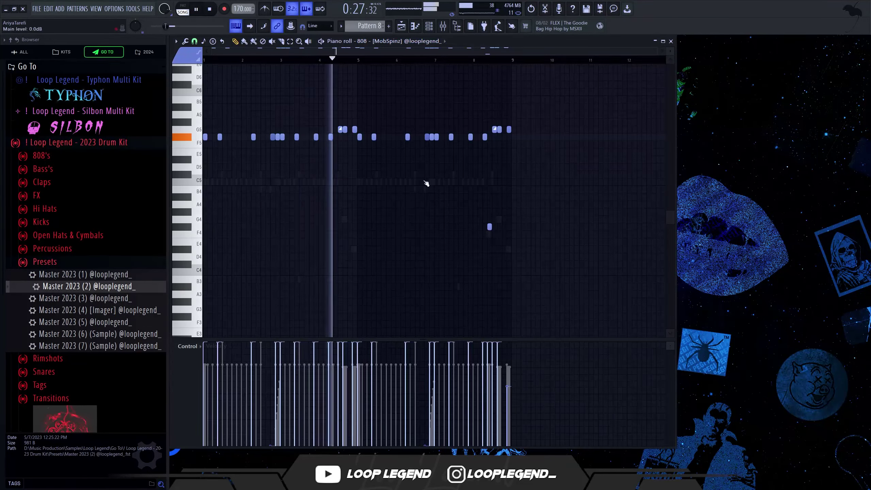
key(F7)
click(632, 238)
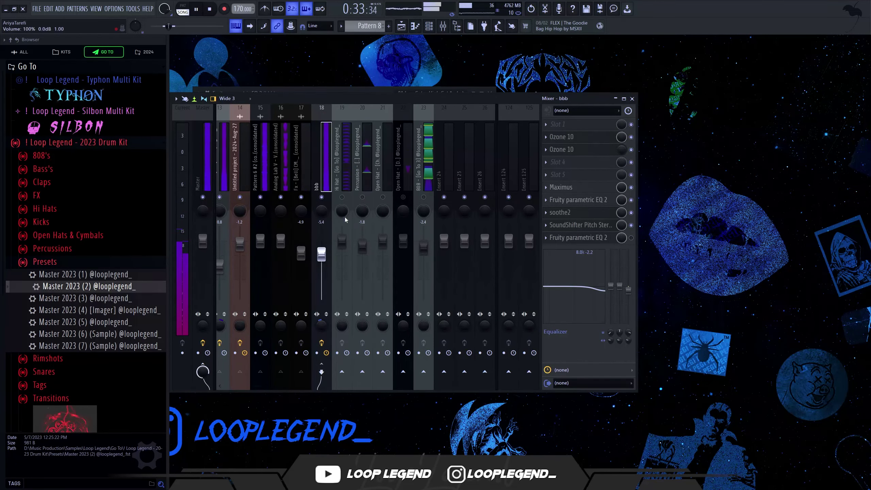
Set the Hi Hat mixer track to -3.1 dB and the bbb track to -5.7 dB.
click(346, 237)
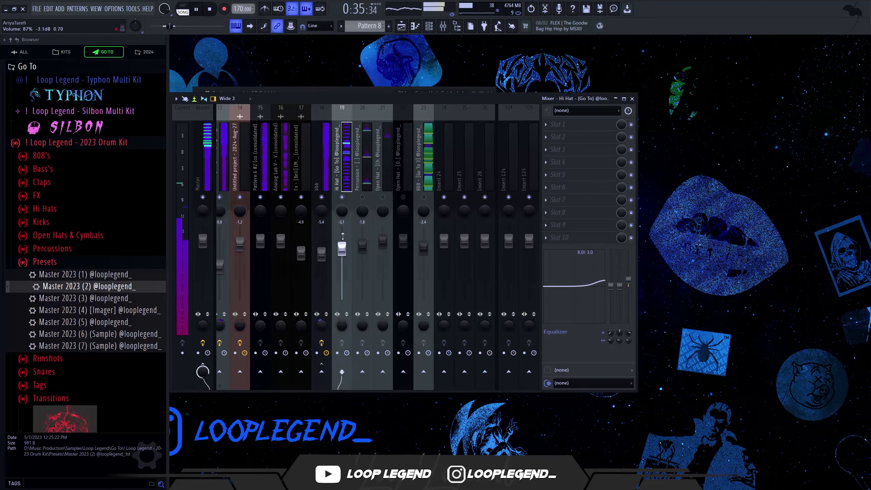
click(326, 257)
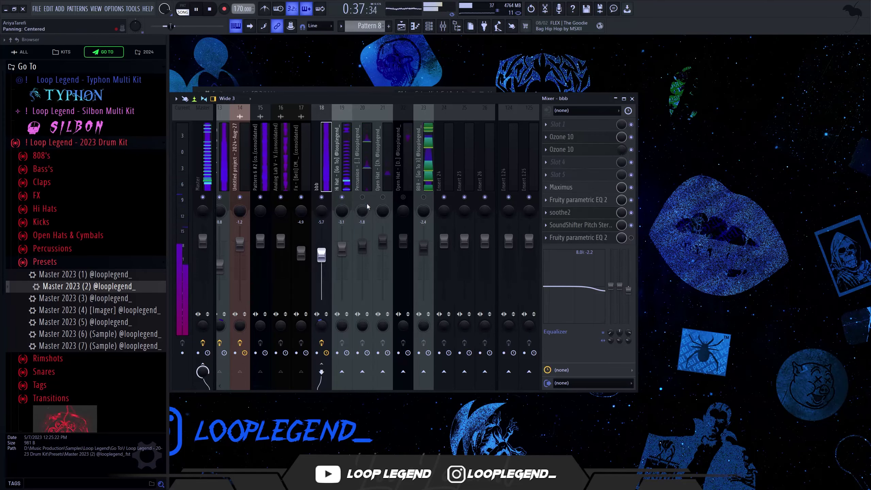
Set the Percussion mixer track to -4.3 dB with an 18 dB low cut at 90 Hz, and reset its stereo separation.
click(366, 185)
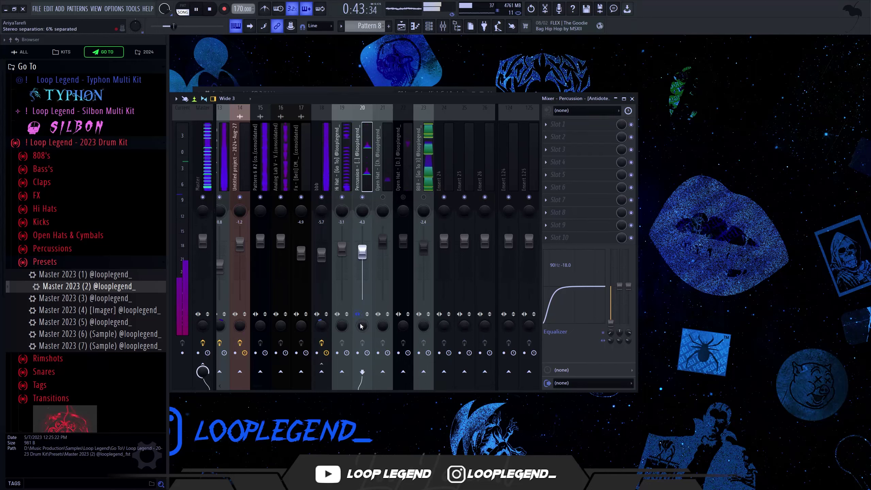
right_click(361, 325)
click(372, 329)
Try panning the Percussion mixer track 25% right, and reset its panning.
drag(362, 205, 363, 209)
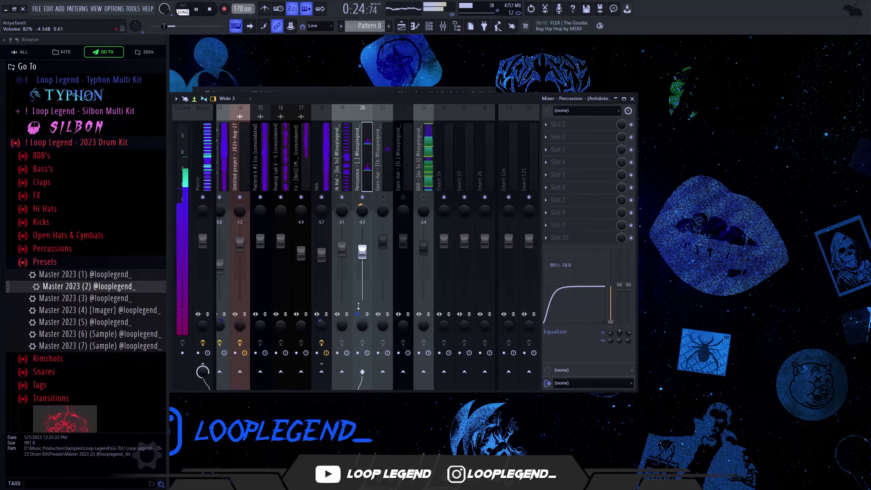
right_click(360, 209)
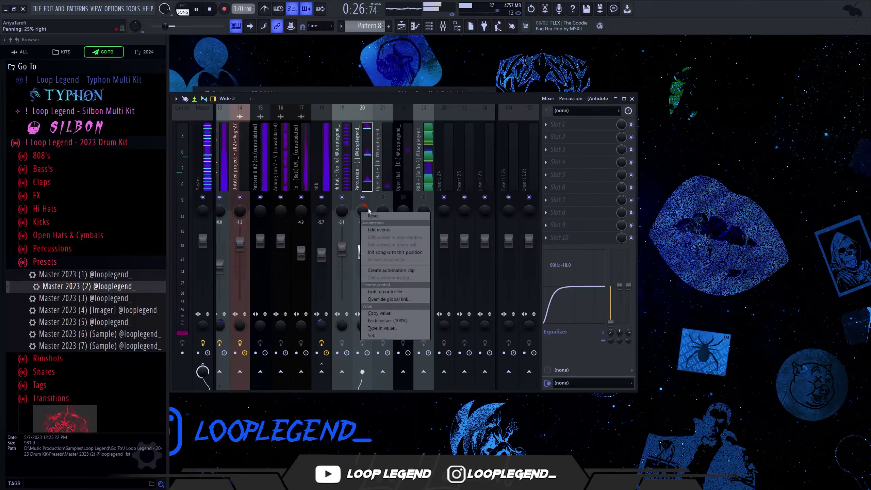
click(369, 212)
Add Fruity Stereo Shaper to slot 8 of the Percussion track and raise its right channel volume to 1.7 dB.
click(563, 208)
click(357, 308)
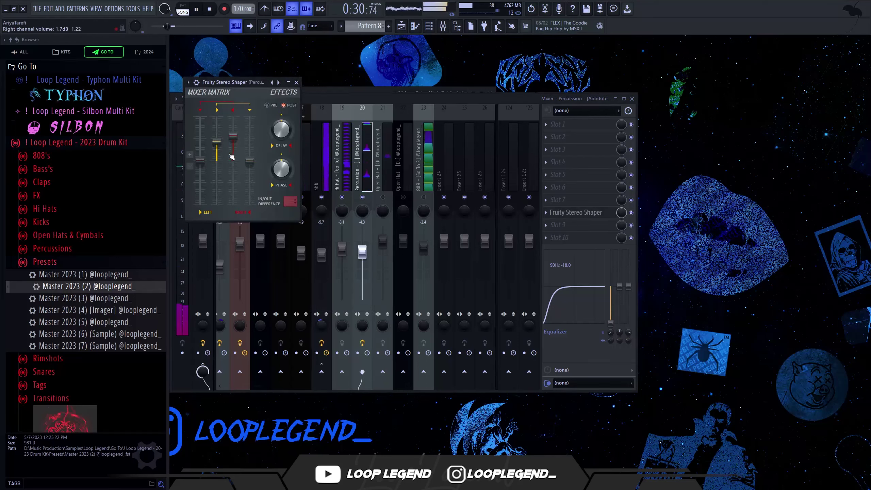
key(Escape)
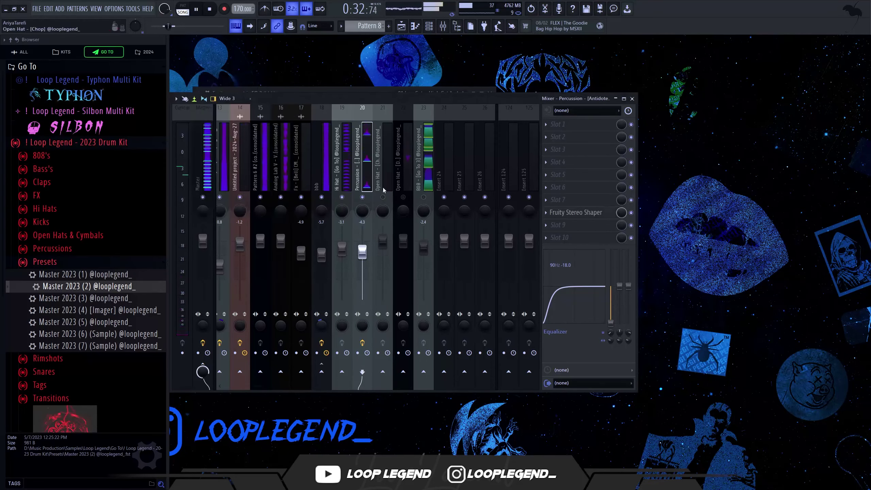
Unmute the remaining drum tracks, setting both Open Hat tracks to 1.2 dB and the 808 track to -3.3 dB.
click(382, 183)
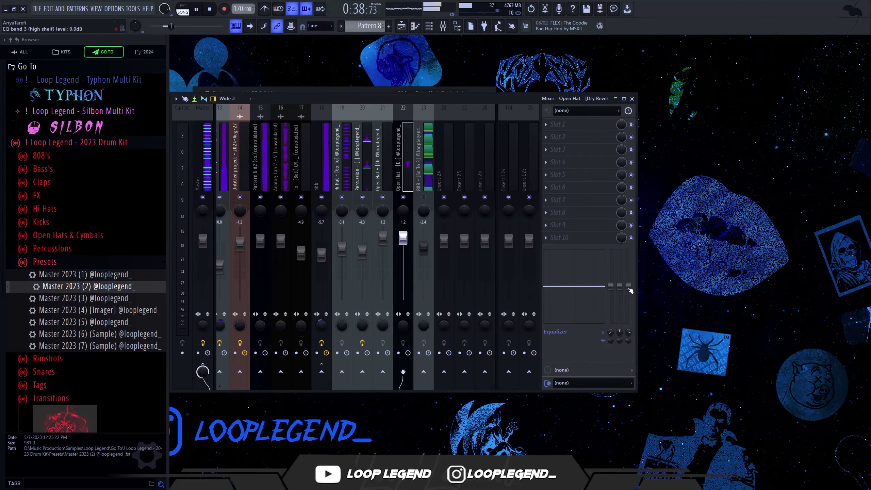
click(425, 198)
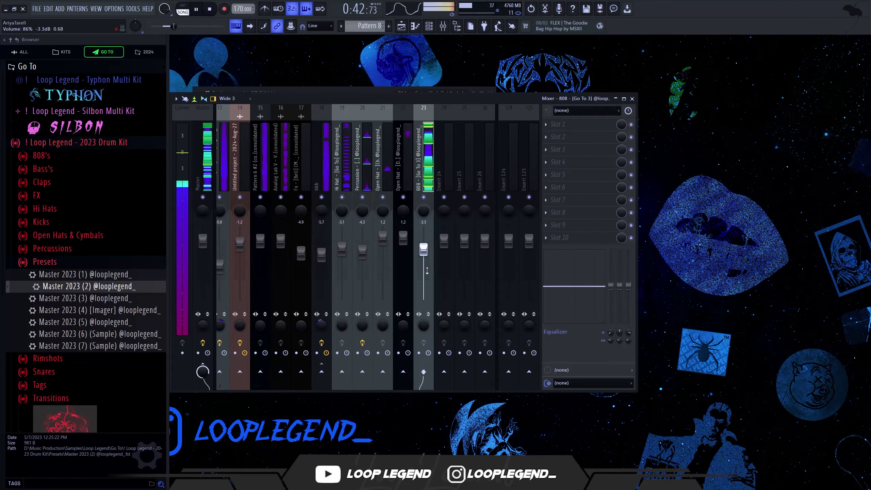
click(321, 167)
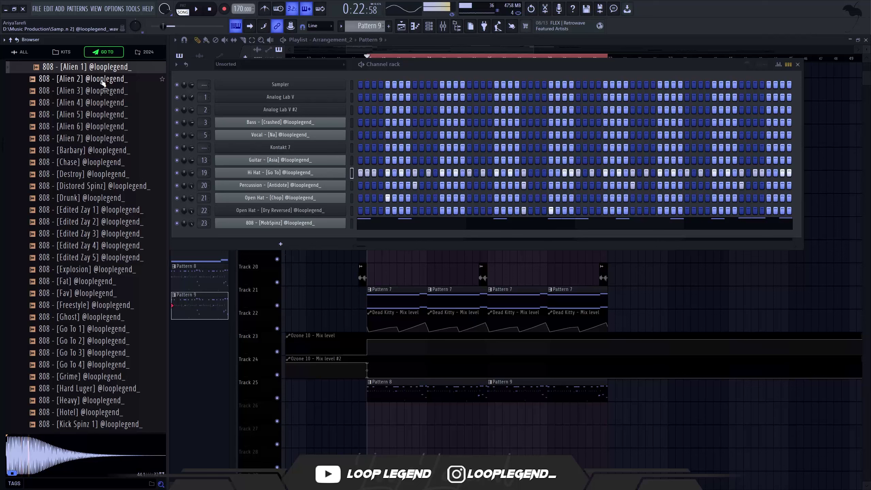
Add 808 - [Alien 2] as a new channel in Pattern 9, make it cut itself and open its piano roll.
drag(86, 78, 315, 237)
click(244, 109)
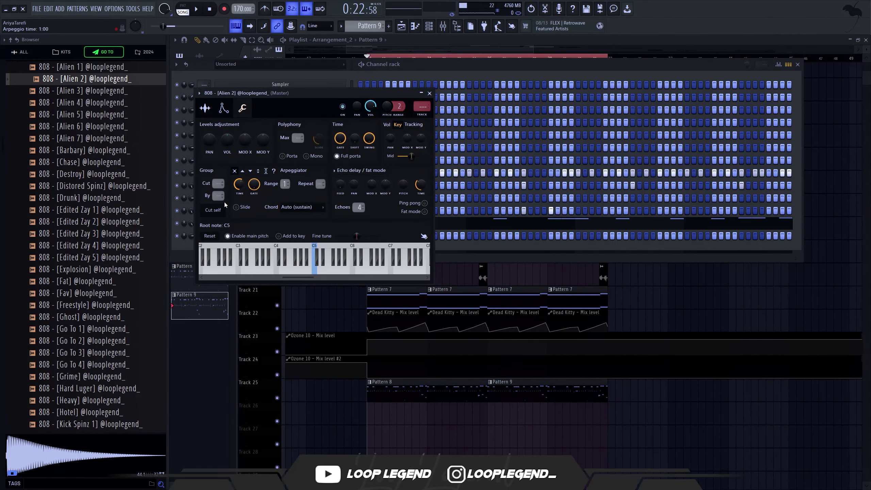
key(F7)
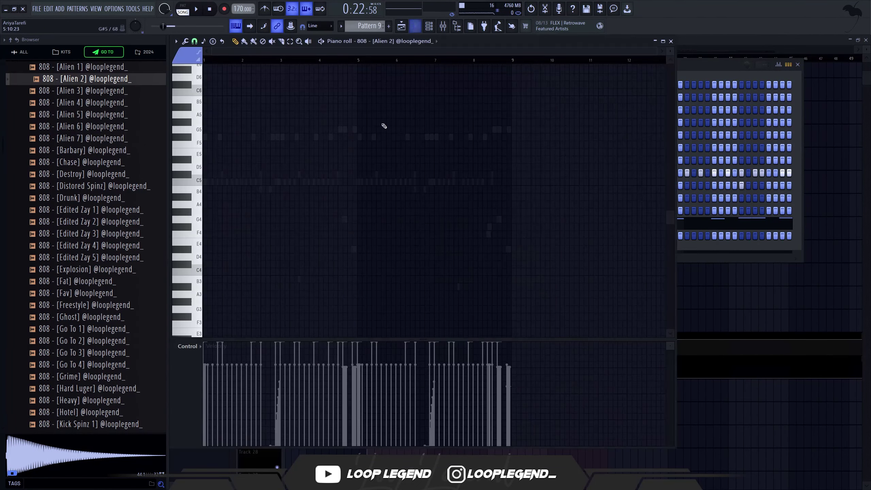
Move the final two G5 notes of bar 8 from the 808 - [MobSpinz] part into the 808 - [Alien 2] channel.
scroll(446, 60, up, 2)
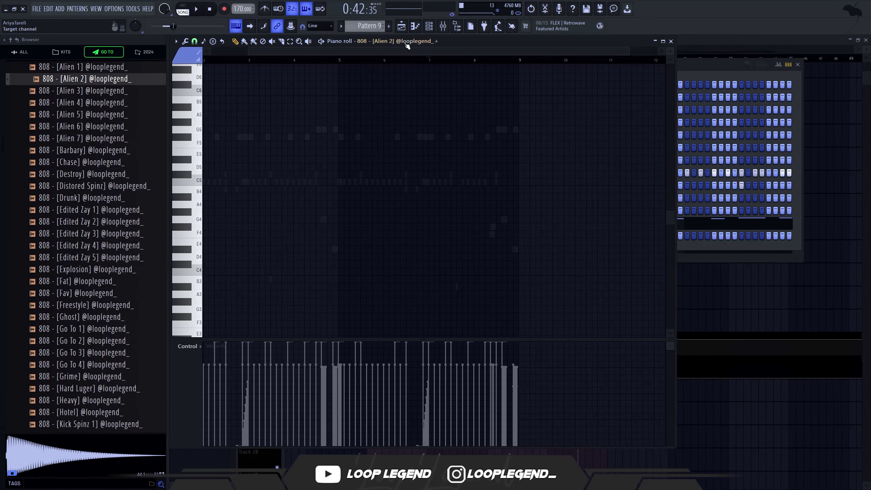
scroll(419, 44, up, 1)
scroll(498, 138, up, 4)
drag(482, 140, 426, 111)
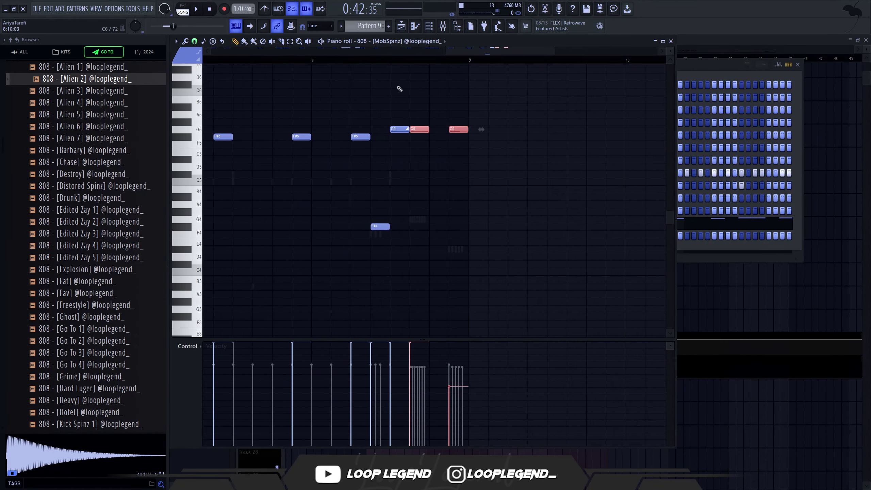
click(384, 47)
click(404, 367)
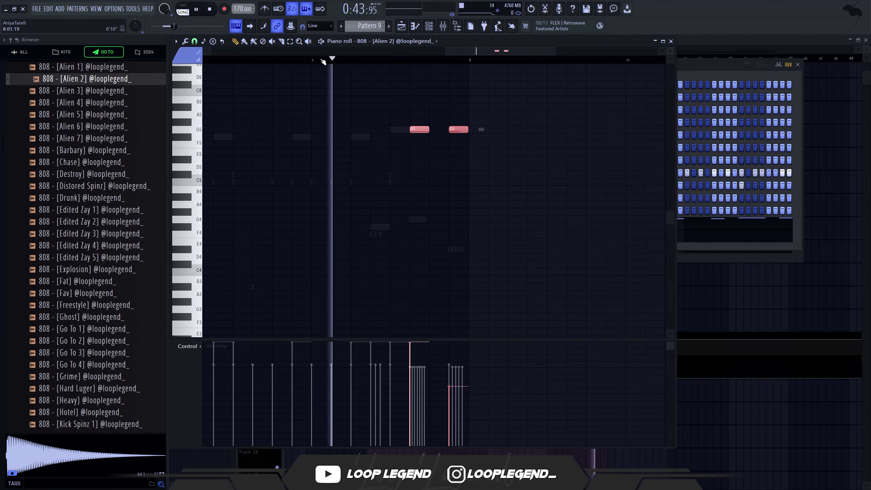
scroll(472, 254, down, 3)
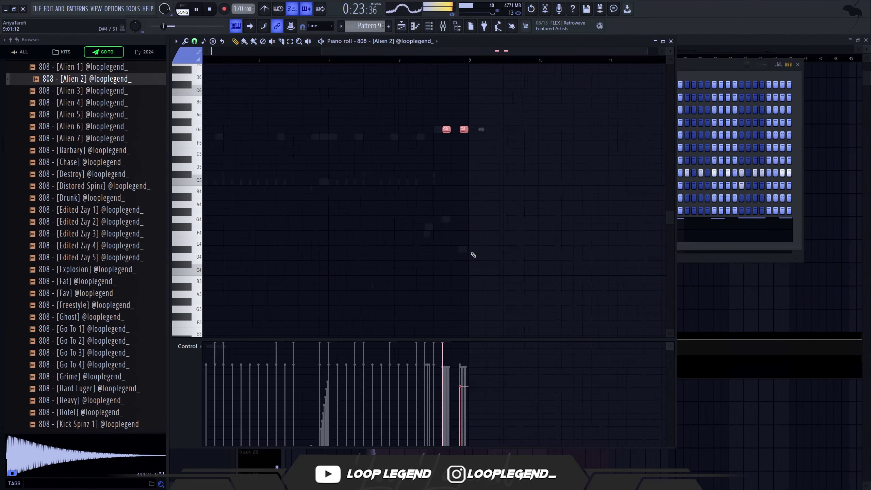
Audition other 808 samples, add 808 - [Xtra] as a new channel, and move the 808 - [MobSpinz] notes into it.
click(92, 329)
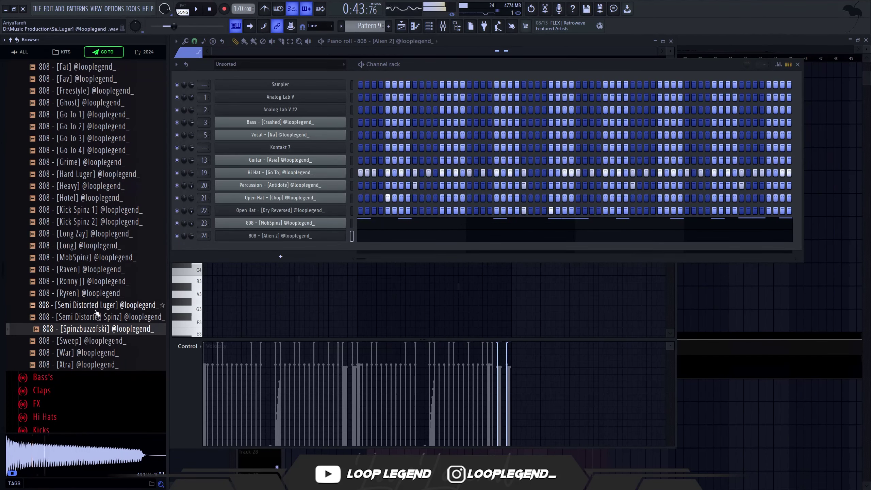
click(93, 354)
drag(96, 364, 290, 253)
drag(349, 227, 353, 249)
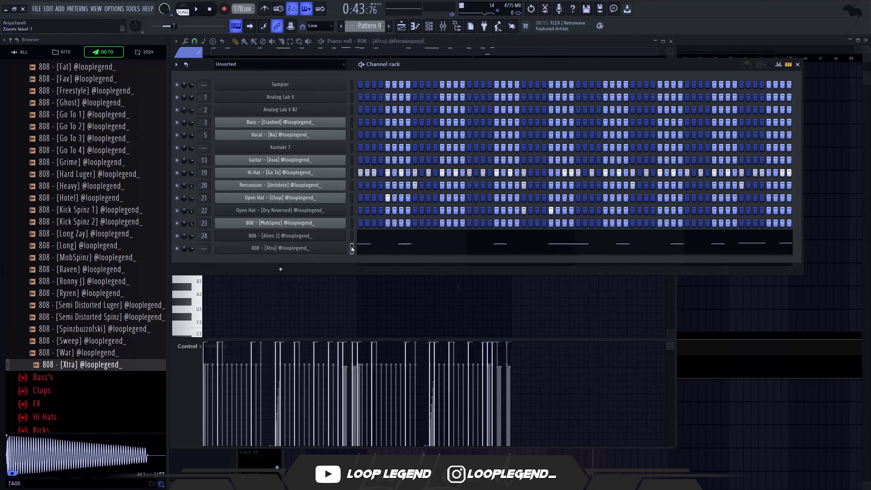
Make the 808 - [Xtra] channel cut itself when retriggered and play the arrangement.
click(318, 251)
click(253, 118)
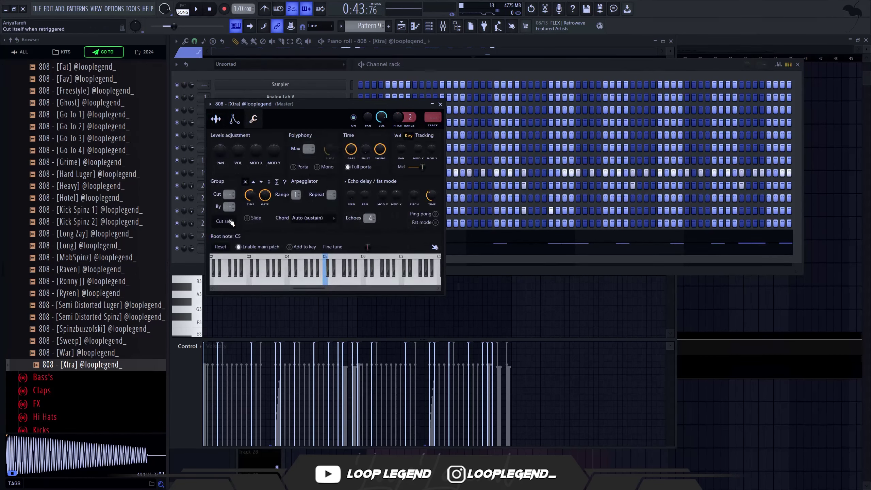
key(Escape)
key(space)
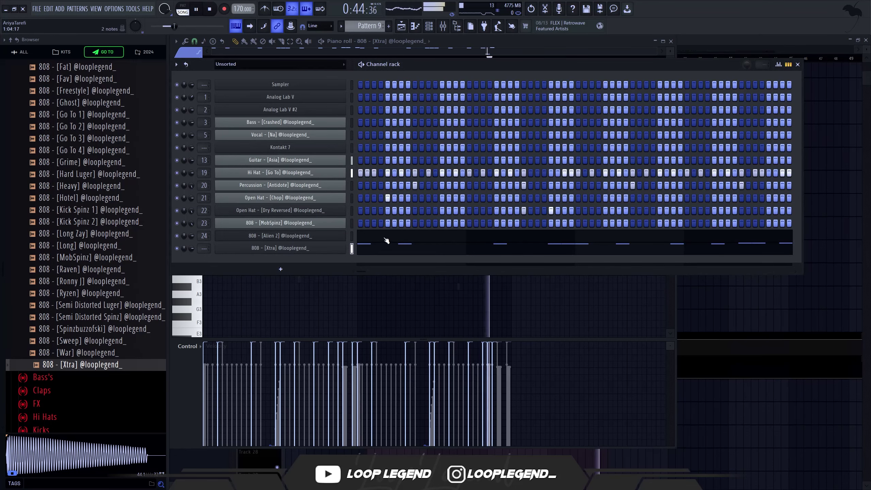
In the 808 - [Xtra] part, add an F#5 note in bar 2 and delete bar 2's last two F#5 notes and bar 4's last G5.
key(F6)
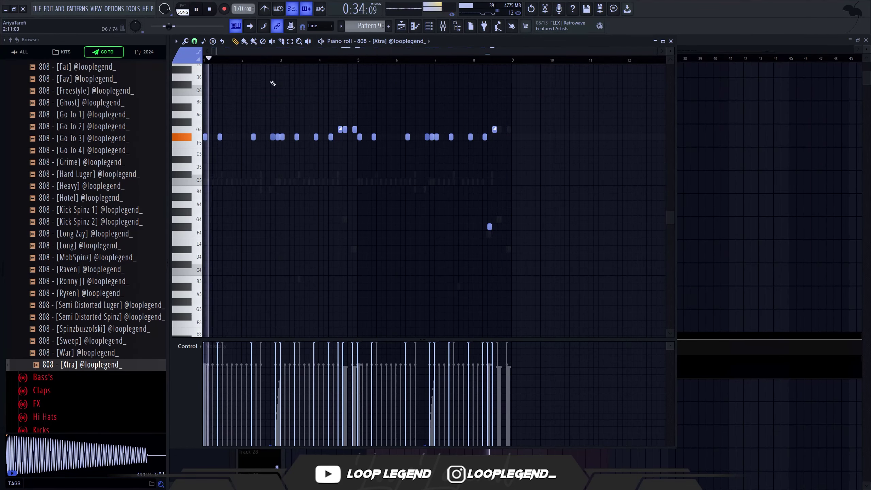
scroll(273, 83, up, 3)
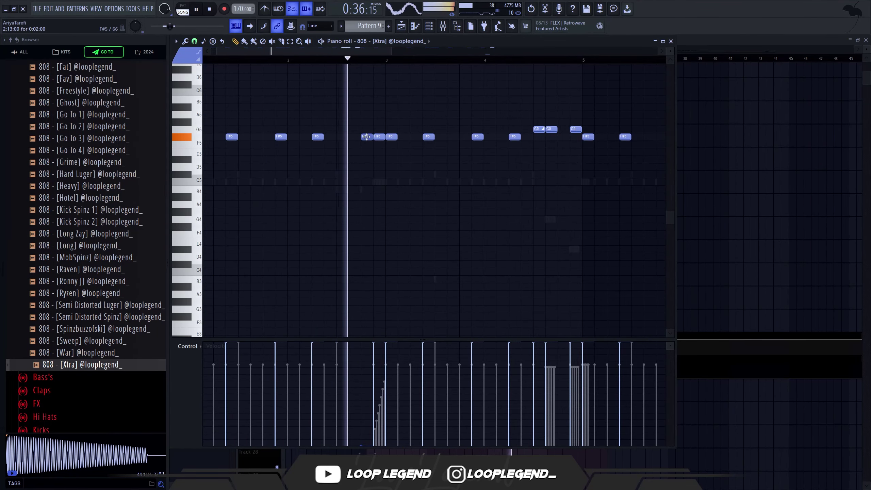
click(353, 140)
right_click(369, 138)
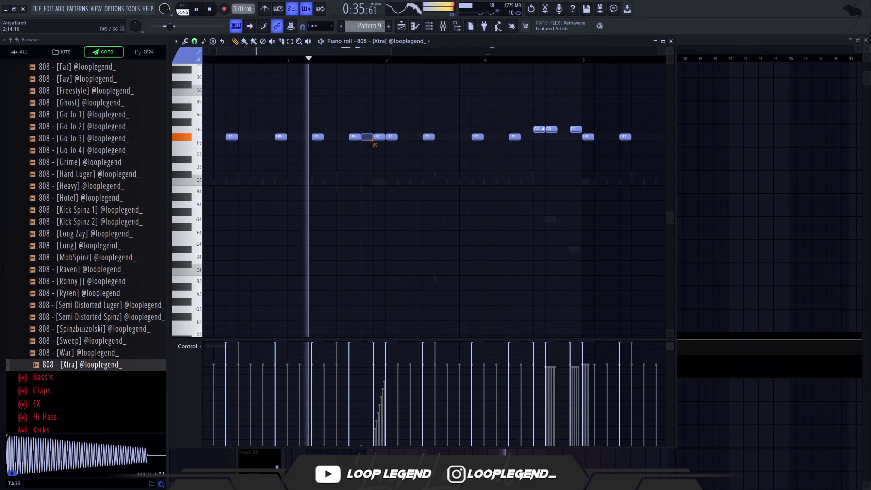
right_click(379, 138)
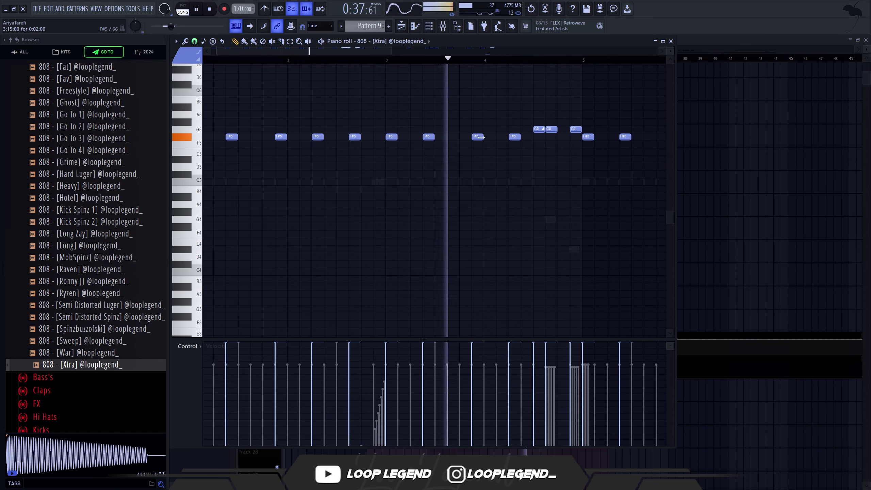
right_click(576, 129)
click(483, 59)
Audition the Percussions samples of the drum kit and add Percussion - [Deep] as a new channel in Pattern 9.
scroll(488, 70, down, 2)
scroll(496, 76, up, 3)
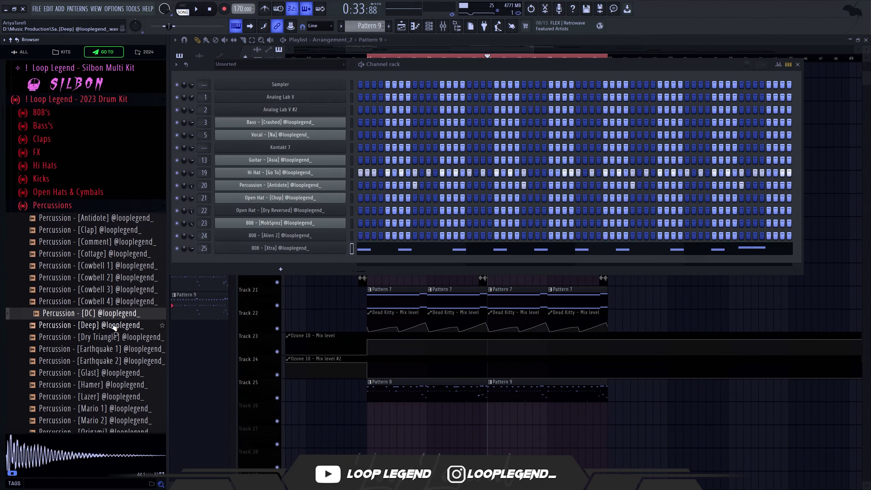
click(114, 325)
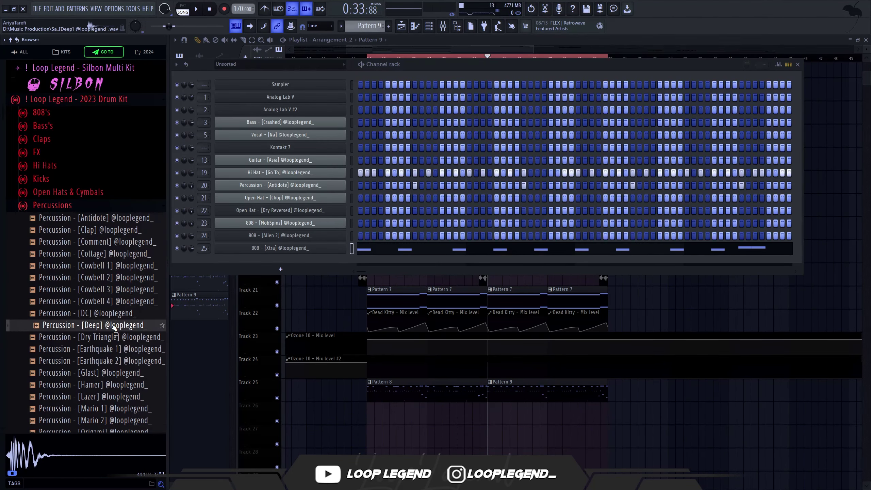
drag(115, 326, 374, 263)
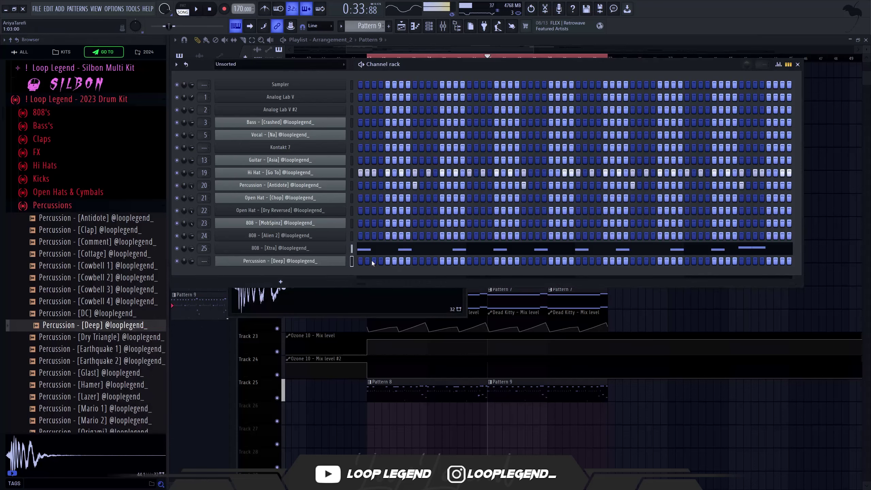
Place Percussion - [Deep] hits on steps 1 and 3 of bar 1 and steps 3 and 11 of bar 2 during playback.
key(space)
key(space)
right_click(429, 261)
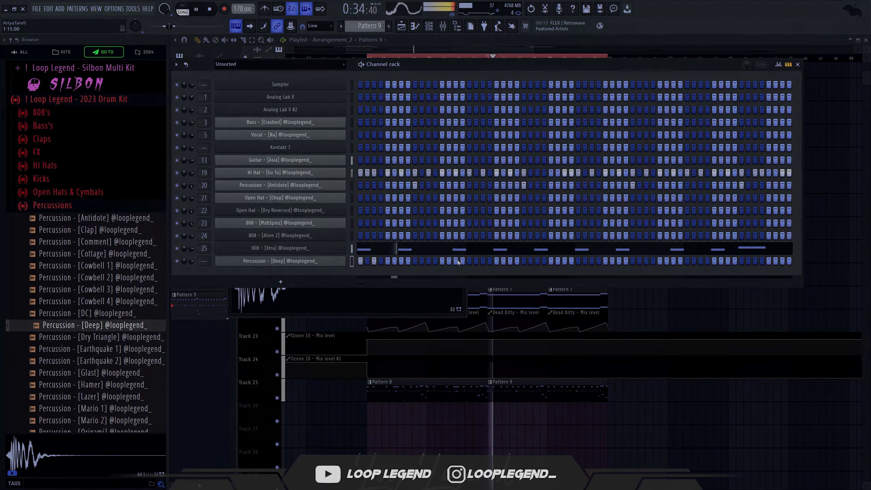
click(483, 261)
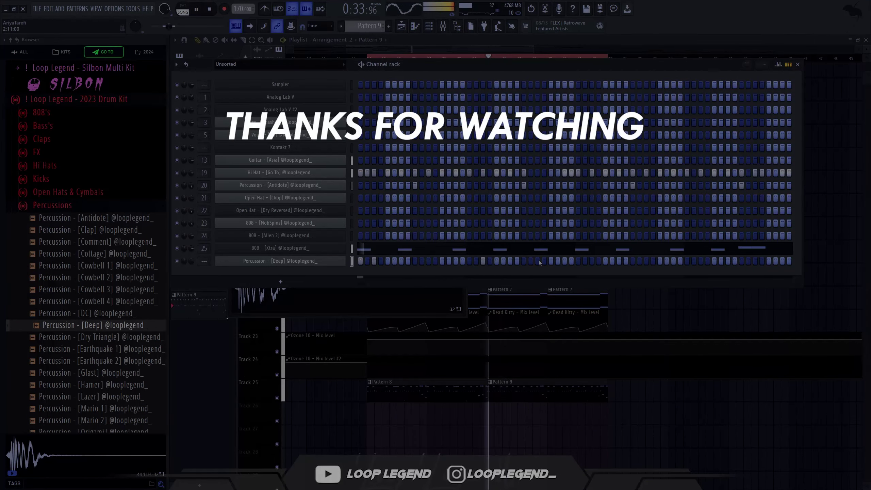
Duplicate the first two bars of the Percussion - [Deep] part into bars 3 and 4 and add an extra C5 hit near bar 4's end.
key(F7)
drag(280, 60, 204, 61)
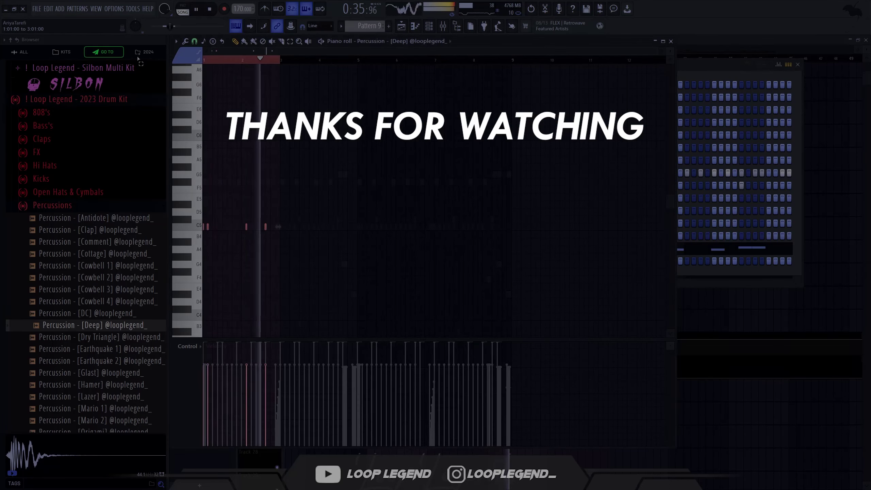
key(ctrl+b)
scroll(267, 97, up, 3)
scroll(323, 178, down, 2)
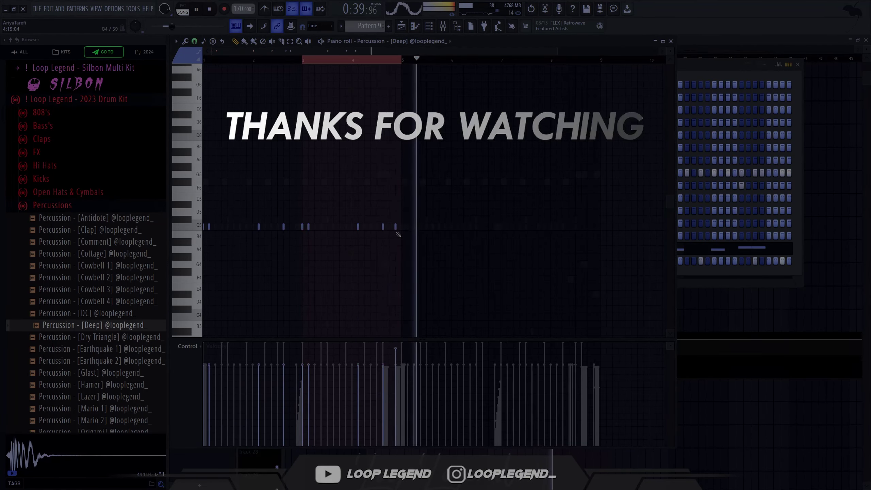
scroll(323, 111, down, 2)
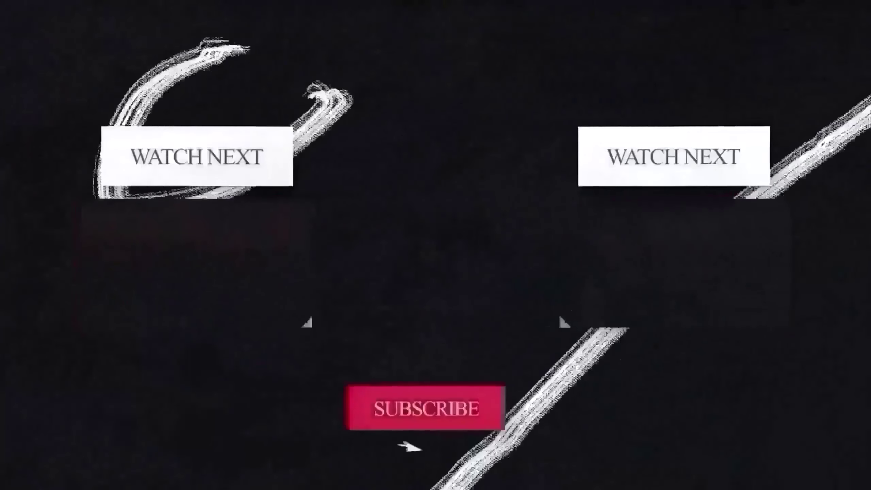